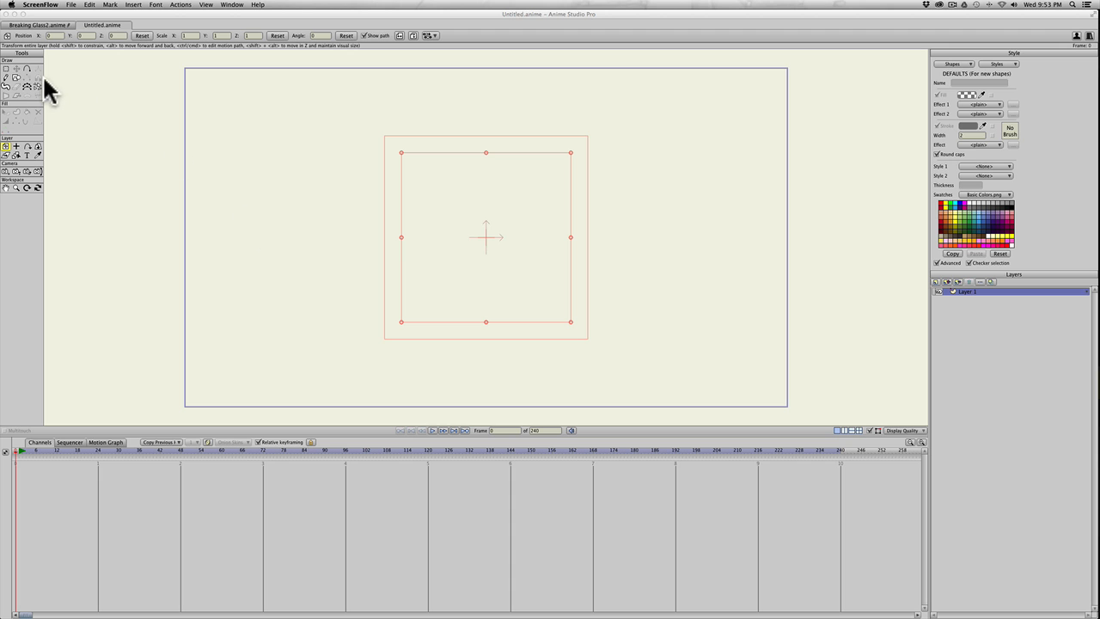
click(16, 78)
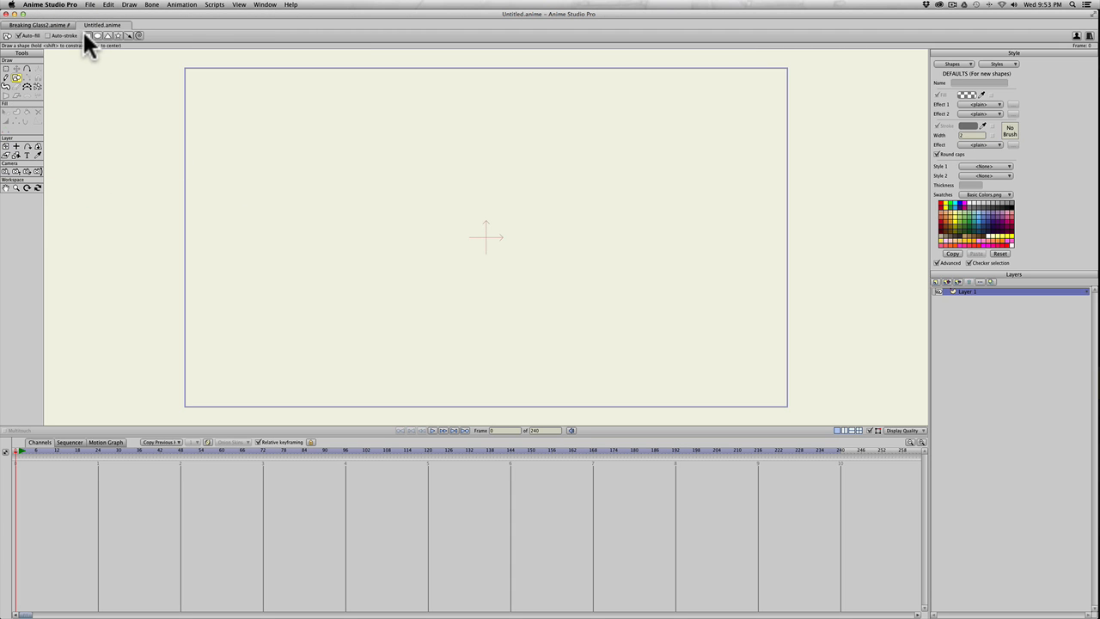
drag(589, 125, 682, 307)
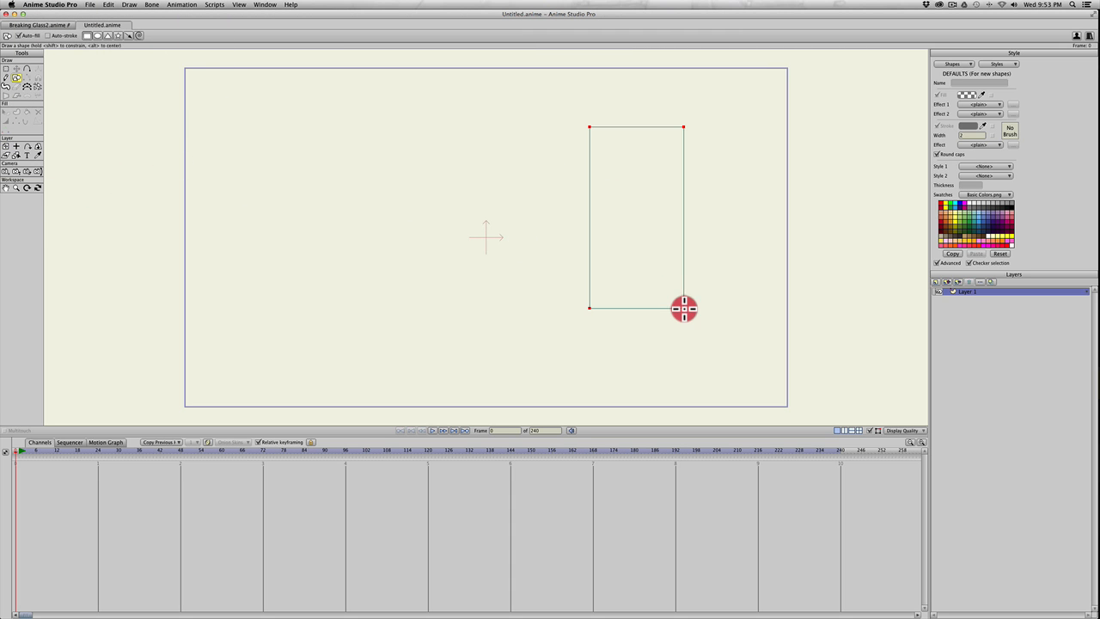
key(super+z)
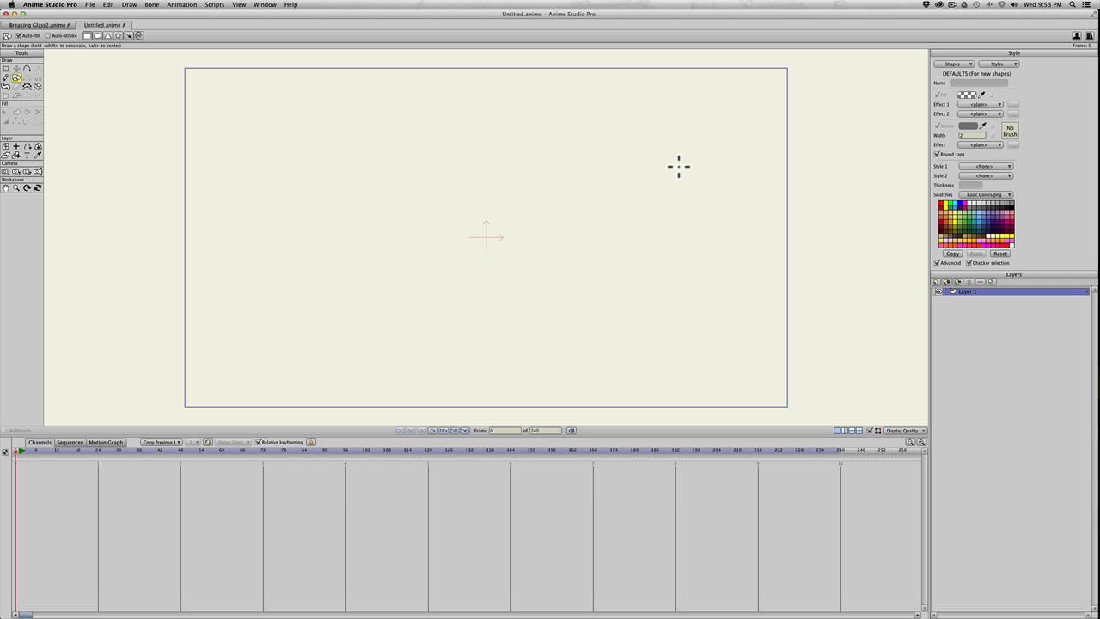
key(s)
drag(603, 135, 723, 358)
key(super+z)
Set the default fill for new shapes to an opaque light blue, red 122, green 232, blue 255.
click(967, 95)
click(749, 245)
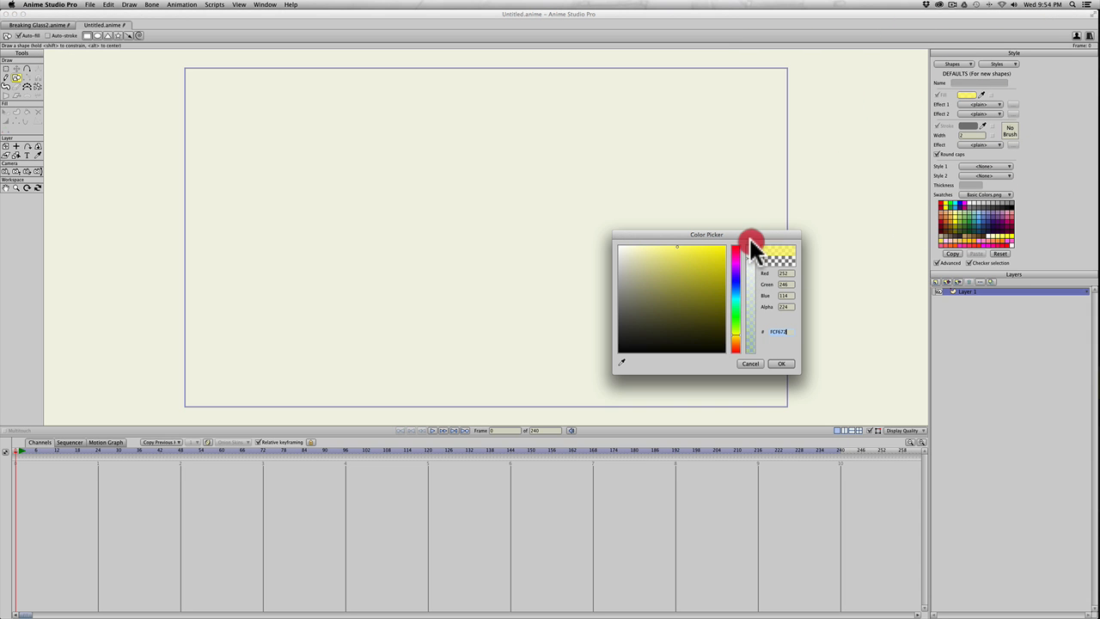
click(736, 295)
click(676, 243)
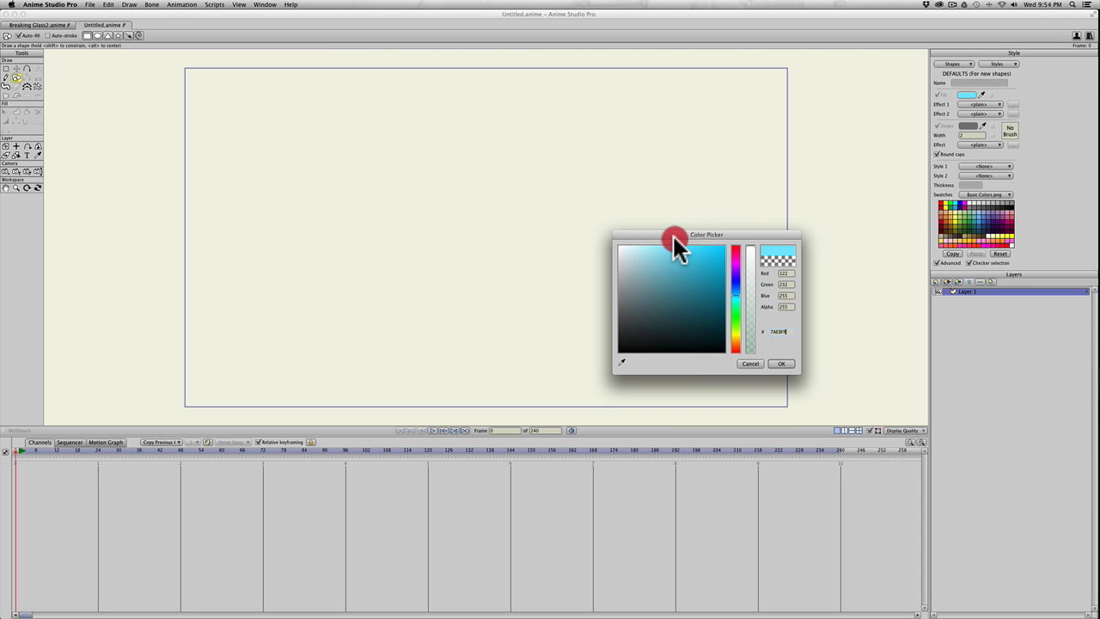
click(782, 363)
Draw a tall blue rectangle right of the canvas centre and move its two left corners vertically inward to give it perspective.
key(s)
drag(595, 146, 718, 364)
key(t)
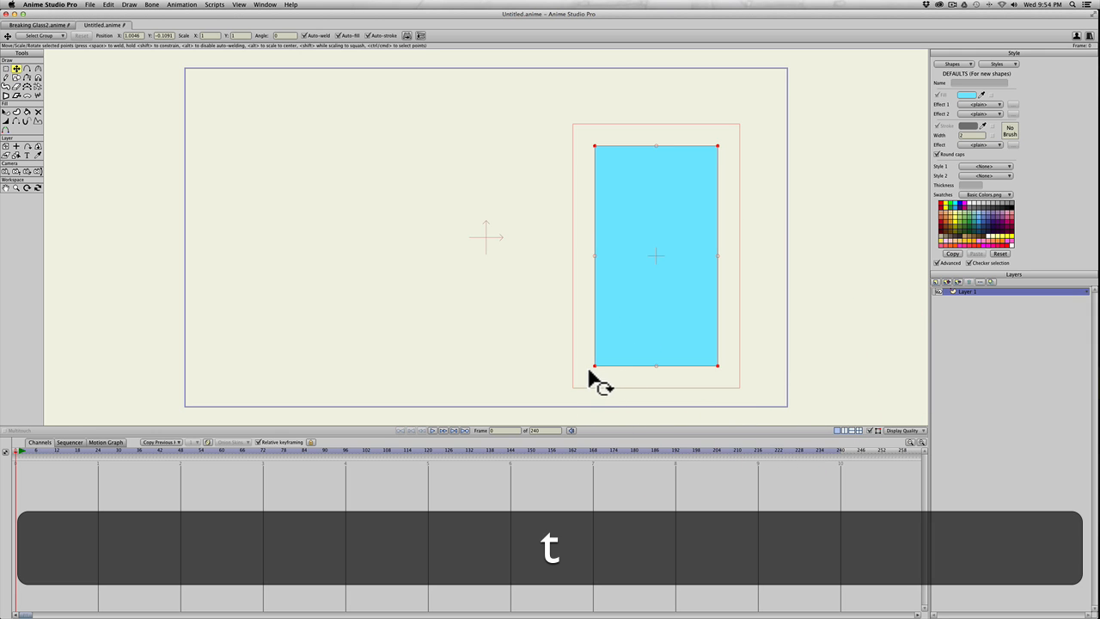
drag(594, 366, 595, 303)
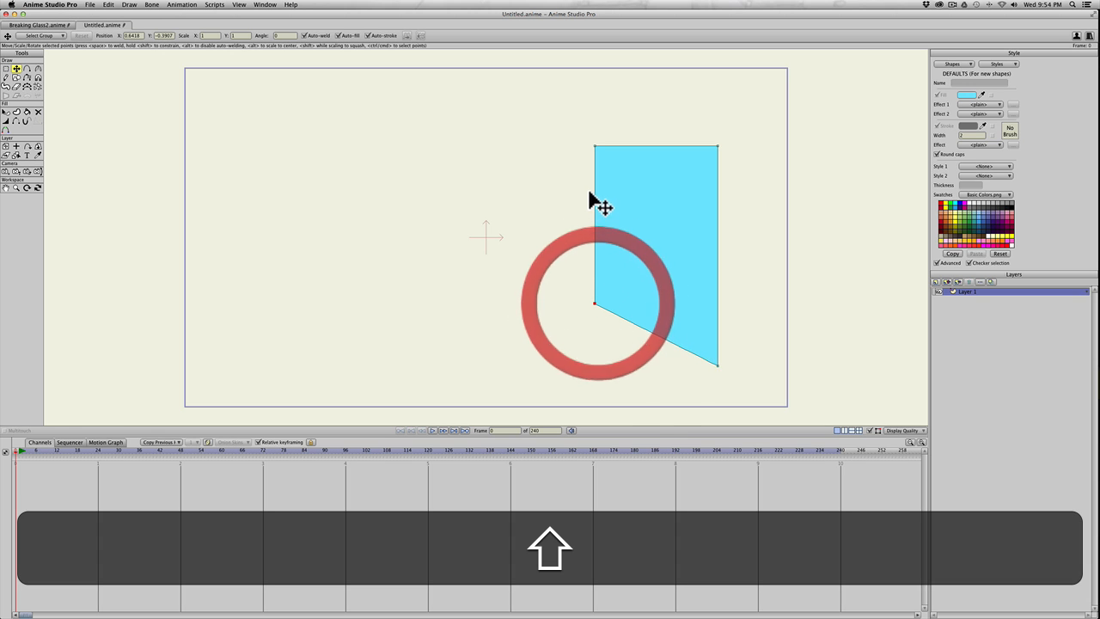
drag(596, 146, 595, 173)
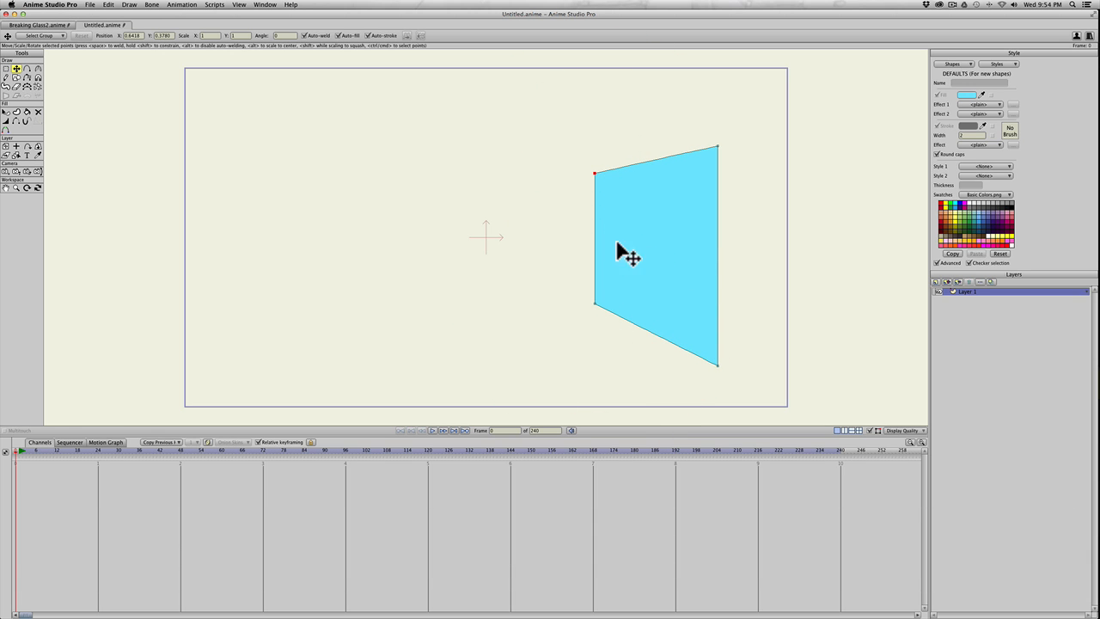
key(t)
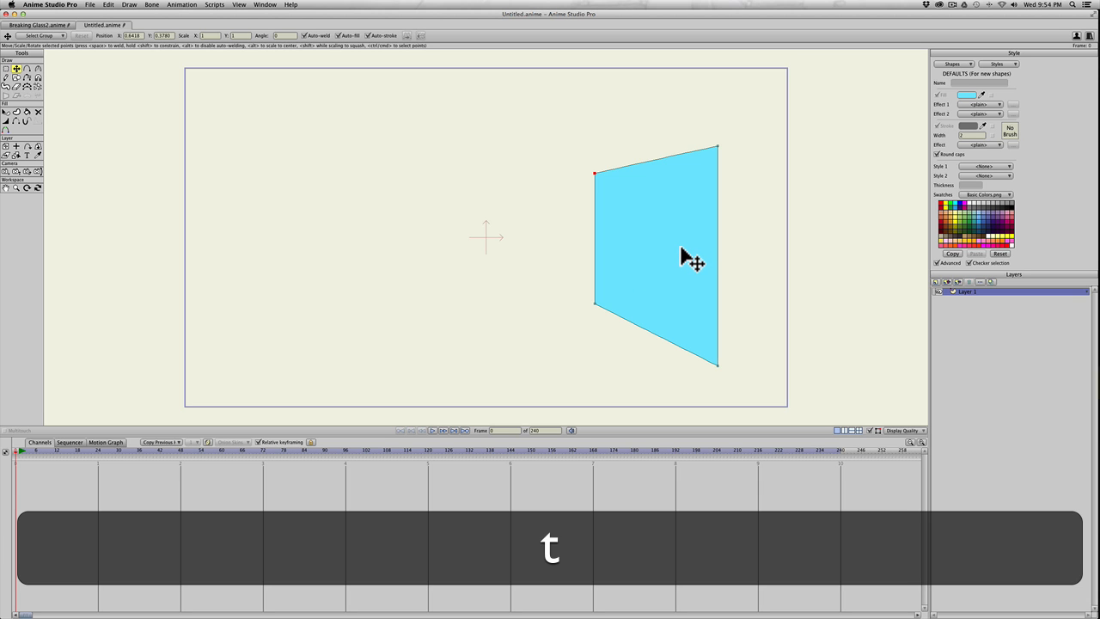
click(678, 247)
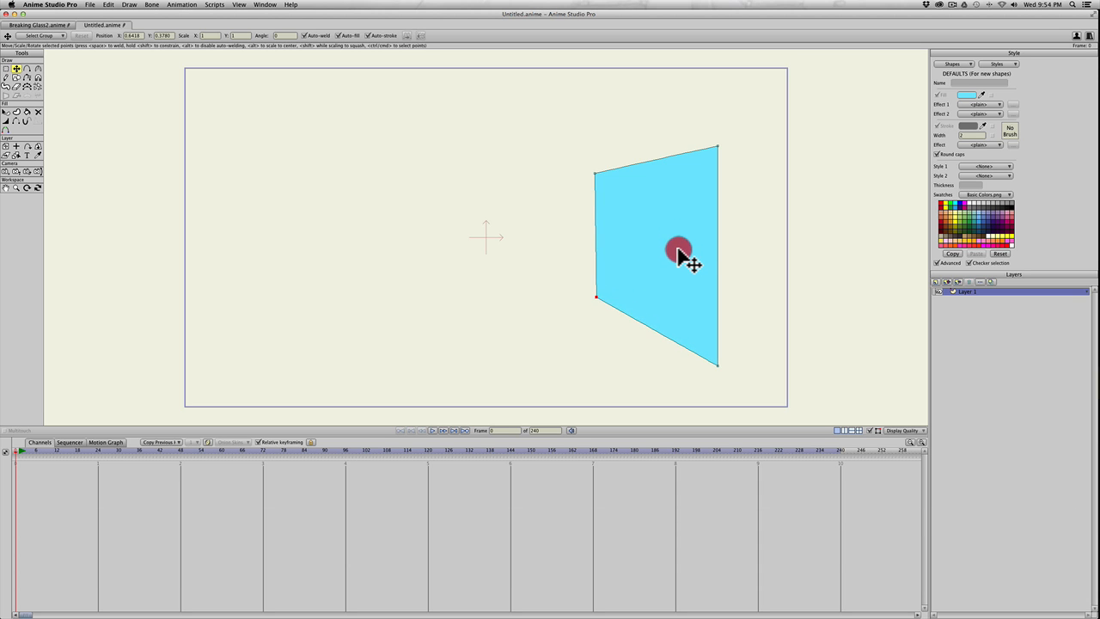
key(super+z)
key(super+t)
key(t)
click(663, 240)
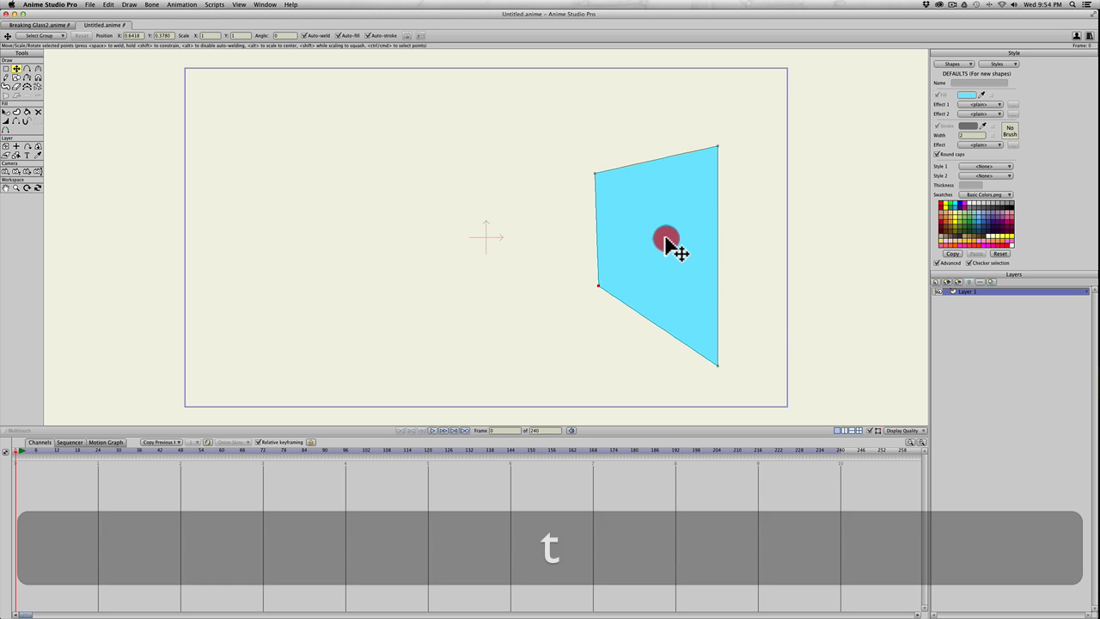
key(super+z)
Select the whole blue shape and move it straight up a little within the frame.
key(t)
click(662, 240)
drag(662, 241, 669, 217)
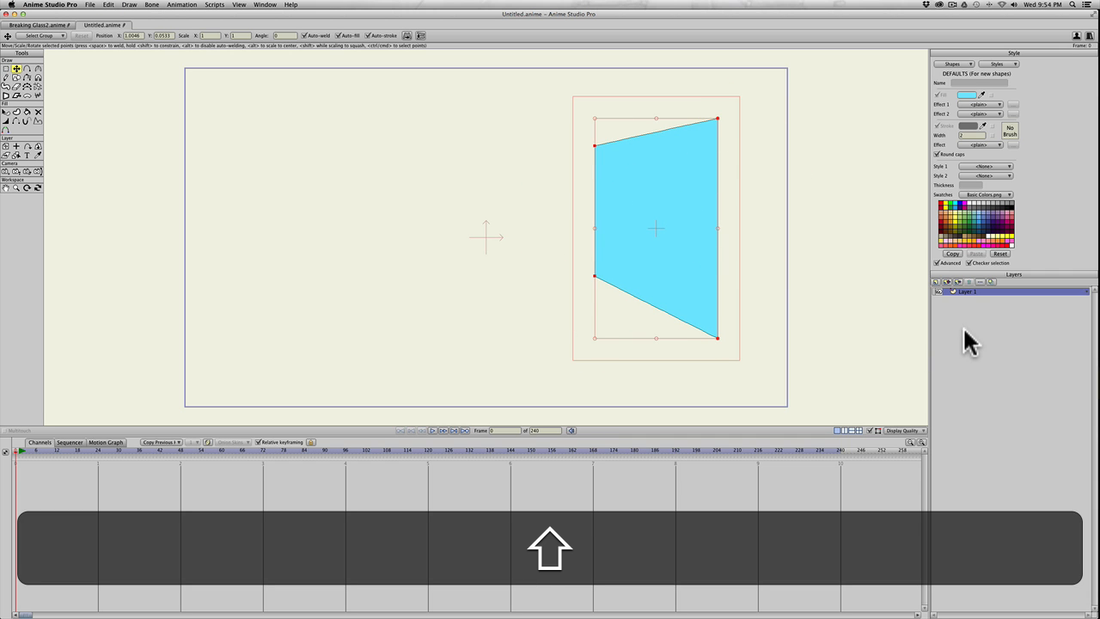
Rename the layer holding the blue shape as "window".
double_click(961, 290)
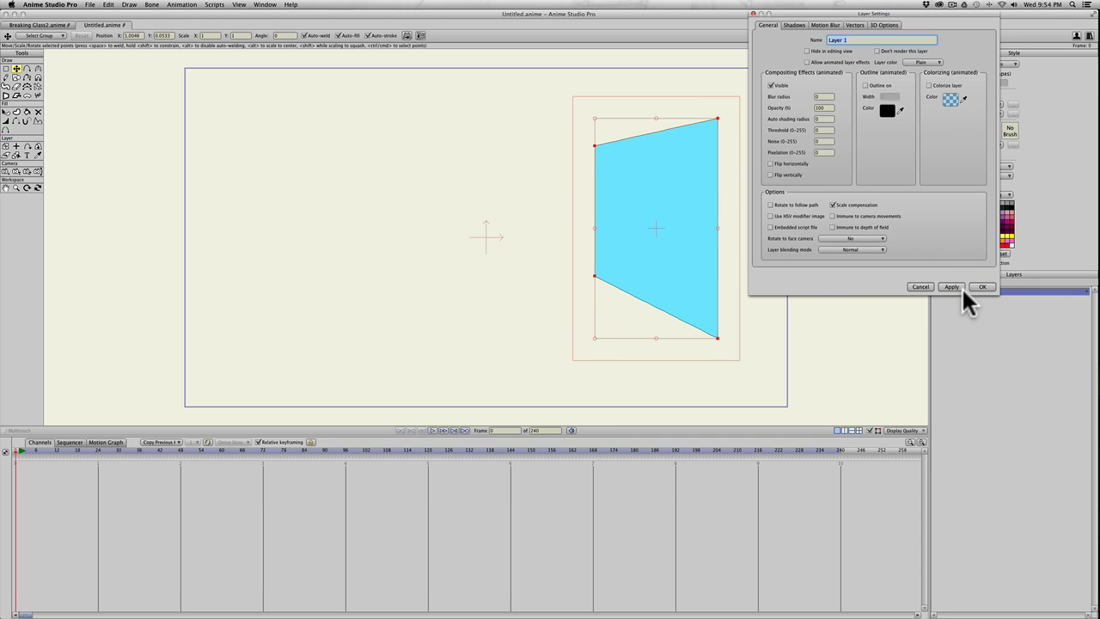
text(window)
key(Return)
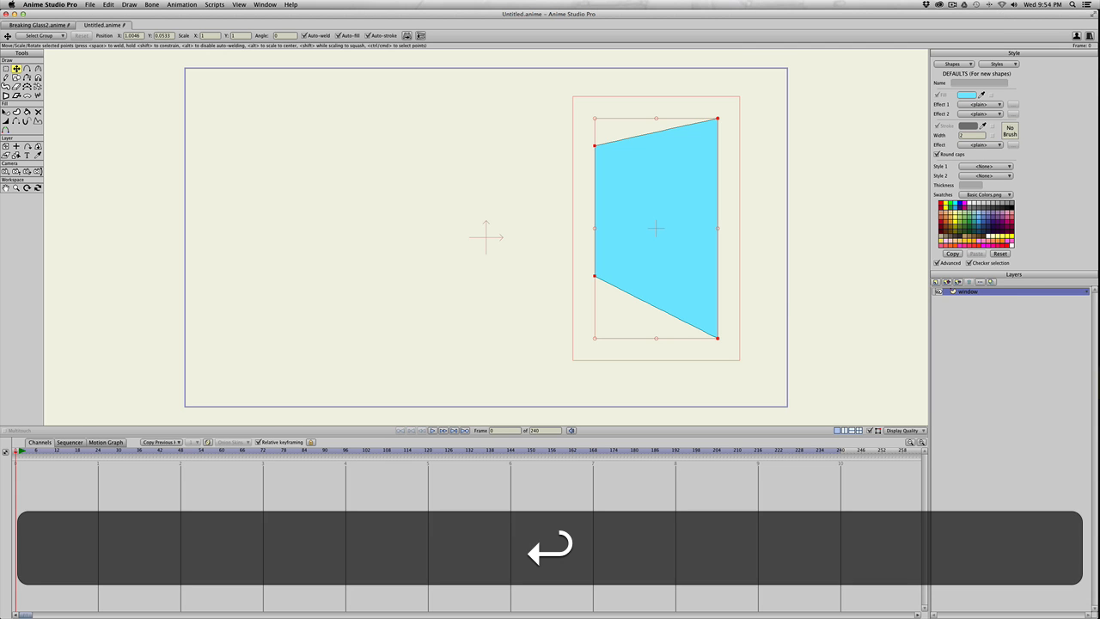
Duplicate the window layer and name the copy "fractured".
click(945, 279)
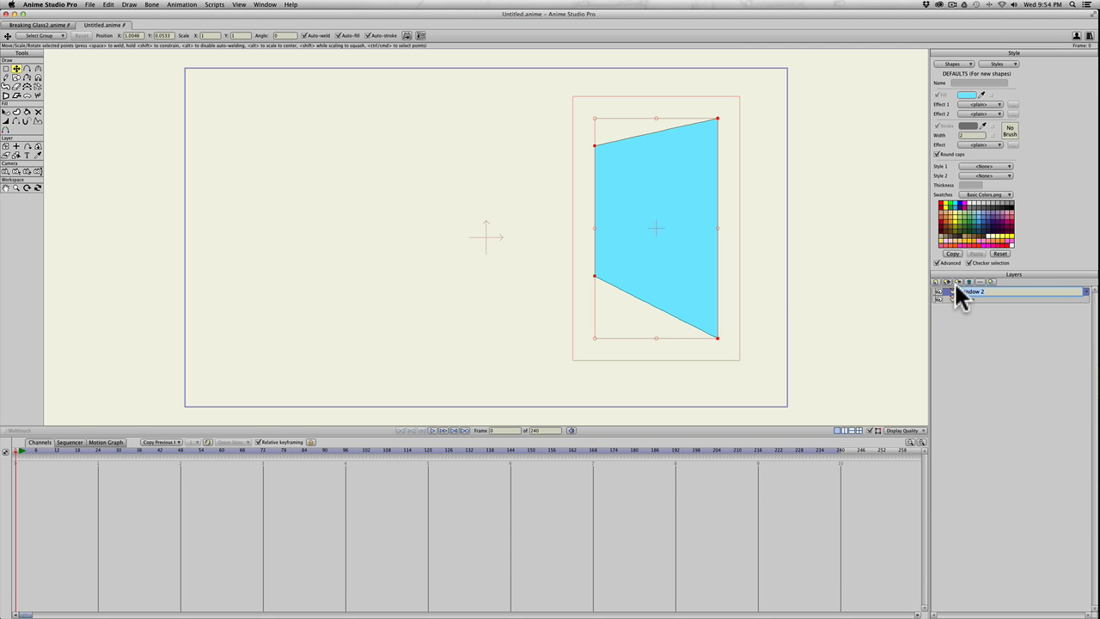
text(f)
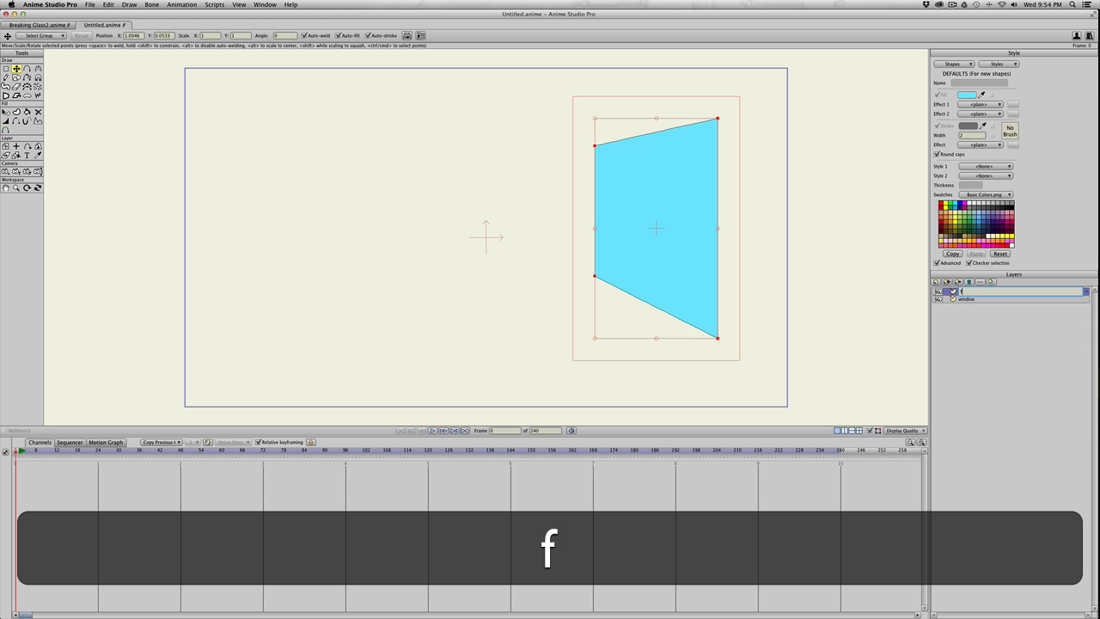
text(ractured)
key(Return)
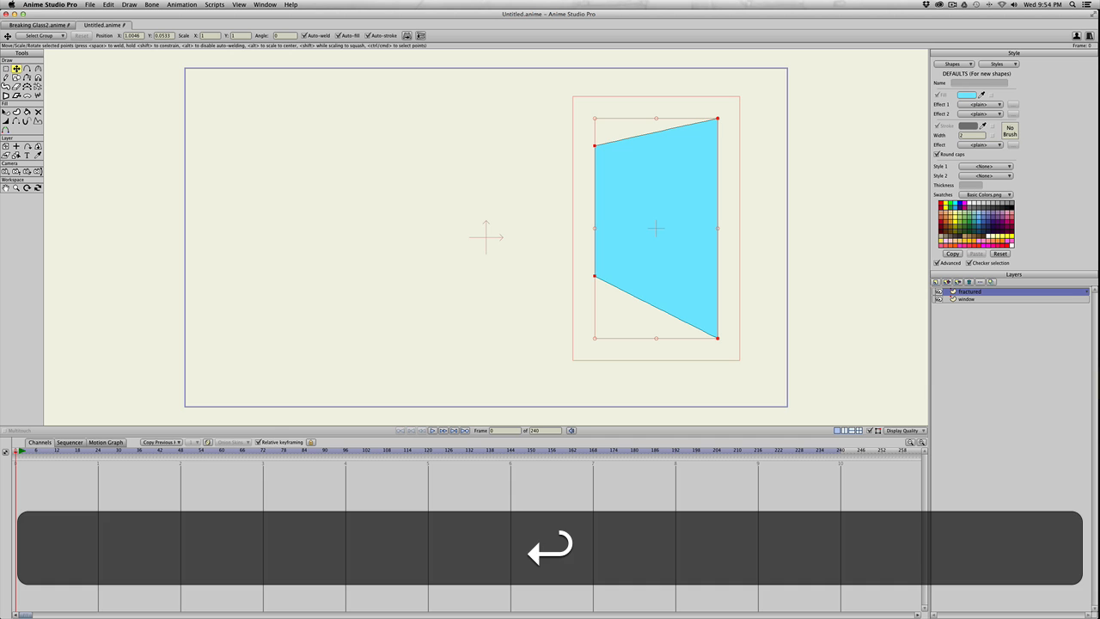
Delete the blue fill shape on the fractured layer, keeping its outline points.
key(q)
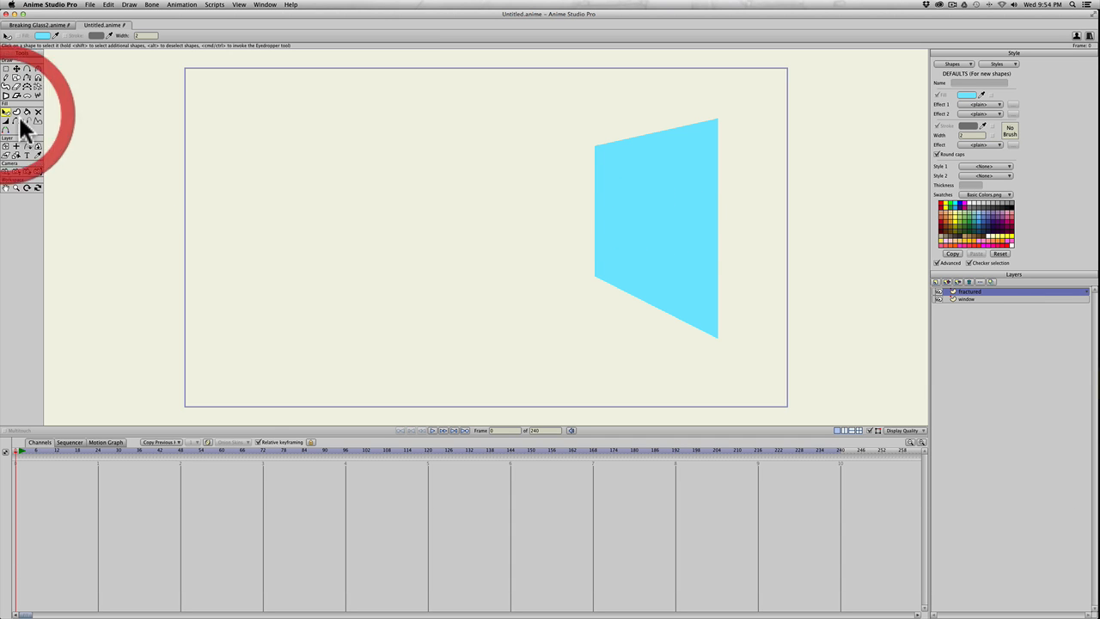
click(632, 191)
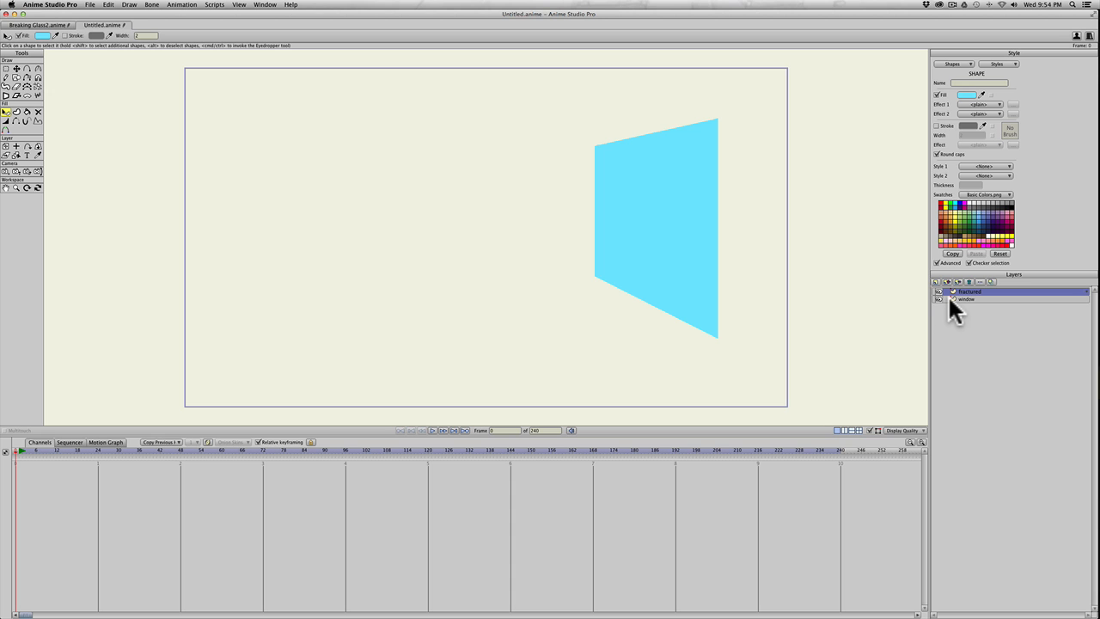
key(BackSpace)
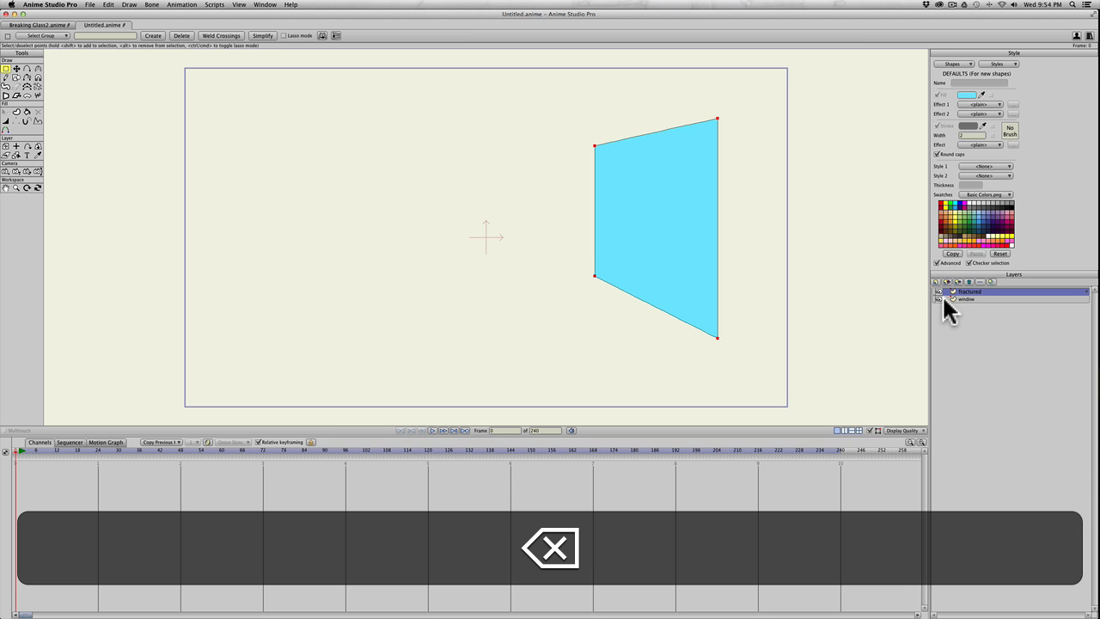
Hide the window layer so only the fractured layer's empty outline is displayed.
click(946, 298)
click(937, 298)
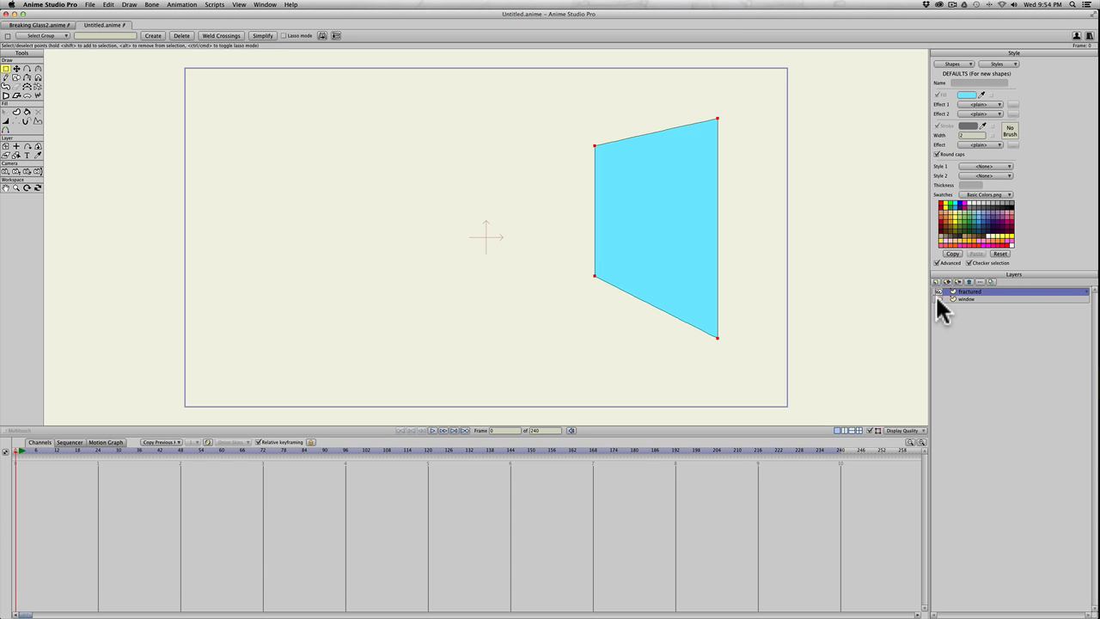
click(937, 298)
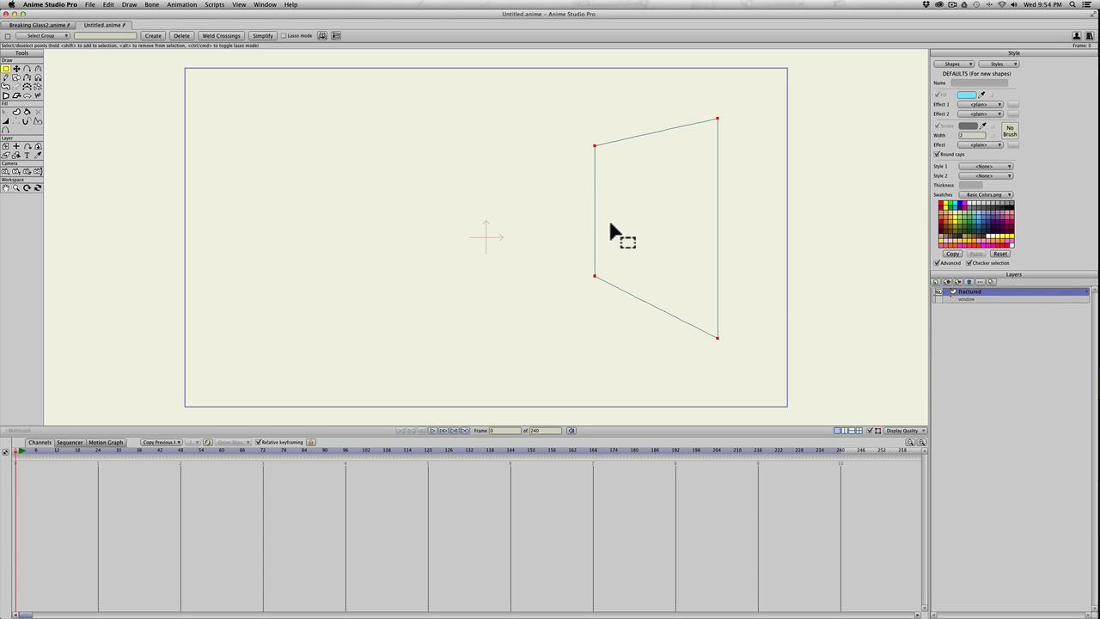
click(26, 68)
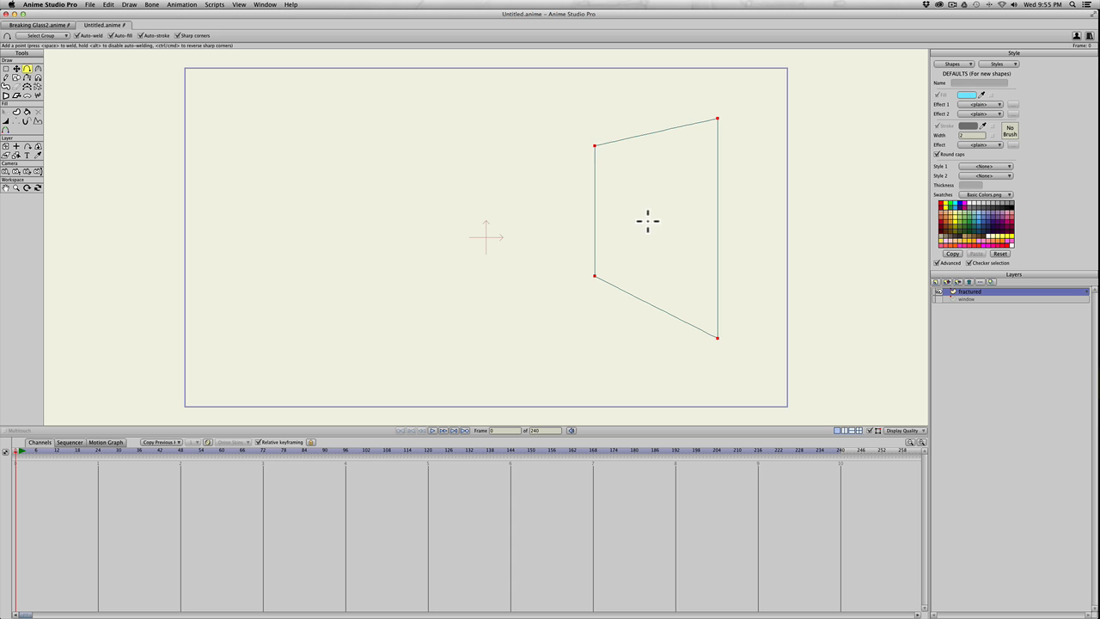
drag(647, 223, 638, 192)
drag(638, 192, 633, 206)
drag(633, 205, 594, 146)
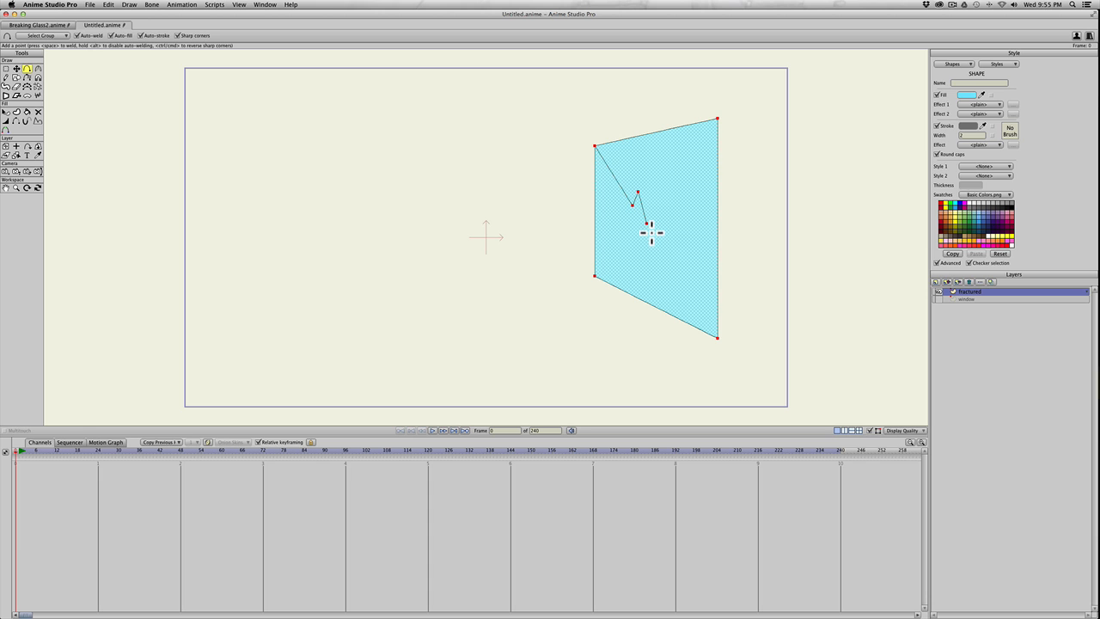
key(super+z)
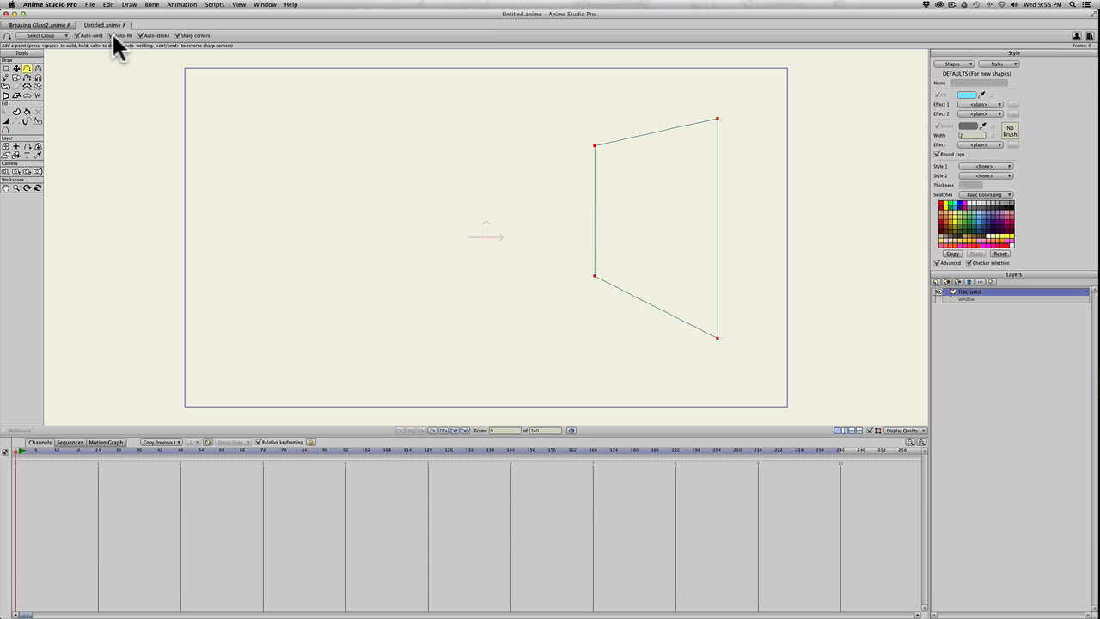
Turn off auto-fill and auto-stroke for the Add Point tool.
click(110, 35)
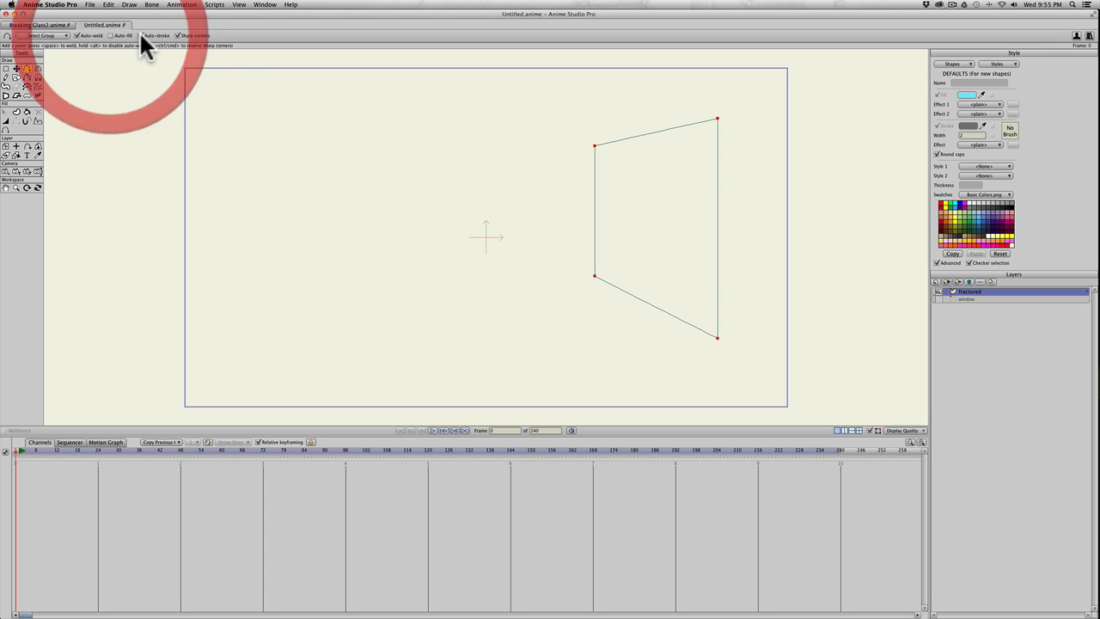
click(140, 35)
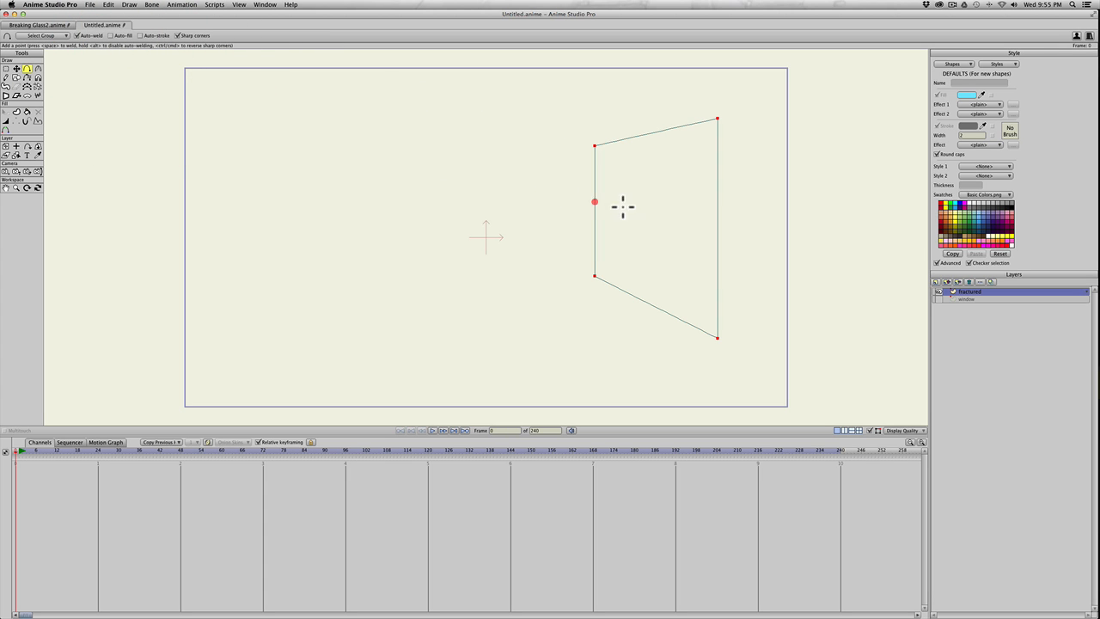
key(a)
Draw jagged crack lines from an impact point near the pane's centre to both upper corners, the bottom edge and the right edge.
mouse_move(647, 226)
mouse_down()
mouse_move(630, 198)
mouse_move(645, 198)
mouse_up()
drag(646, 198, 594, 146)
drag(648, 228, 717, 118)
mouse_move(646, 227)
mouse_down()
mouse_move(612, 262)
mouse_move(619, 256)
mouse_up()
mouse_move(619, 255)
mouse_down()
mouse_move(638, 249)
mouse_move(644, 263)
mouse_up()
mouse_move(645, 263)
mouse_down()
mouse_move(661, 281)
mouse_move(649, 303)
mouse_up()
mouse_move(647, 230)
mouse_down()
mouse_move(658, 248)
mouse_move(708, 270)
mouse_move(697, 292)
mouse_move(717, 278)
mouse_up()
Add further jagged cracks and branches running to the pane's top and left edges.
mouse_move(626, 247)
mouse_down()
mouse_move(610, 222)
mouse_move(630, 196)
mouse_move(596, 206)
mouse_move(626, 272)
mouse_move(620, 283)
mouse_move(718, 195)
mouse_move(655, 169)
mouse_move(670, 152)
mouse_move(656, 133)
mouse_up()
click(627, 213)
click(609, 239)
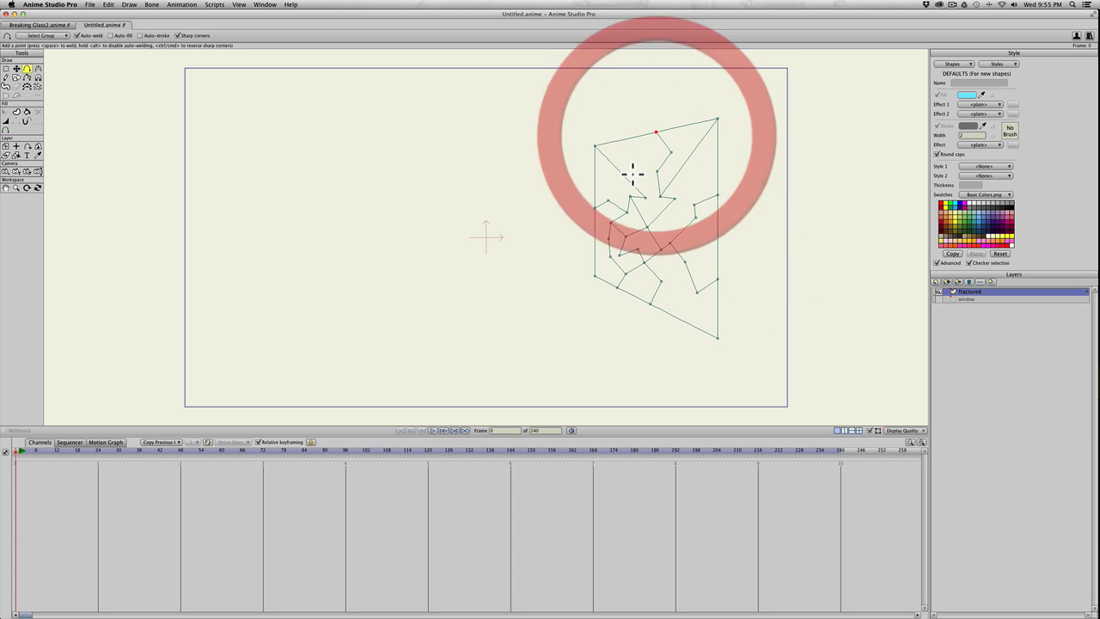
drag(630, 177, 616, 140)
drag(623, 199, 594, 175)
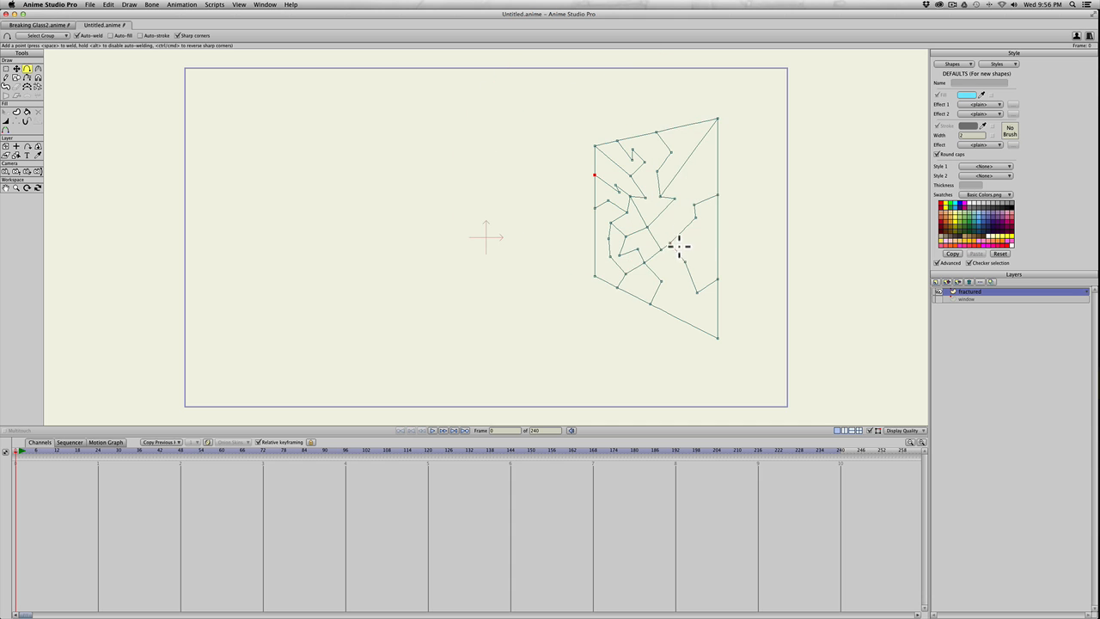
Draw zigzag cracks across the pane's right half, ending on its right edge and joining the lower right crack.
drag(688, 259, 718, 235)
drag(669, 263, 696, 293)
drag(656, 244, 717, 161)
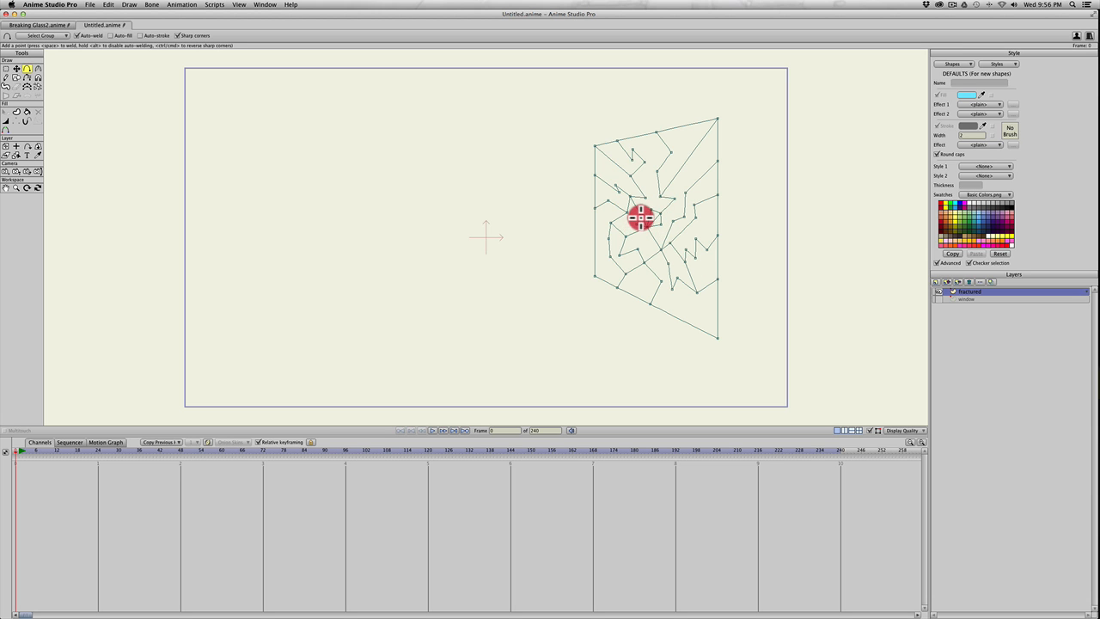
Connect the cracks around the impact point with short segments to form small shards.
drag(648, 213, 623, 232)
click(638, 235)
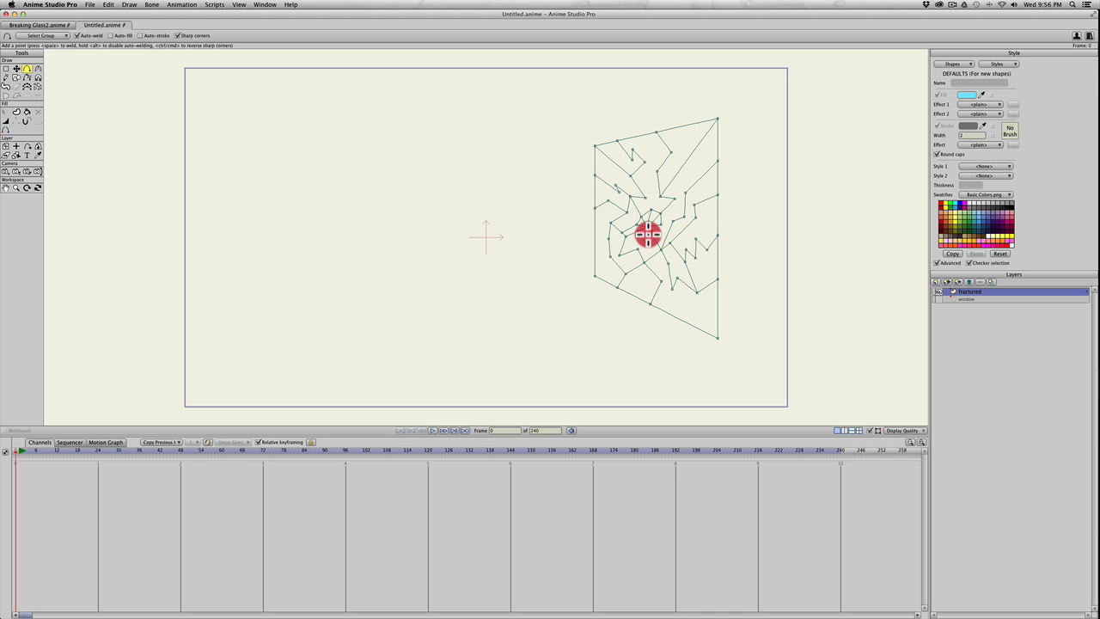
drag(651, 241, 650, 241)
click(660, 230)
click(661, 231)
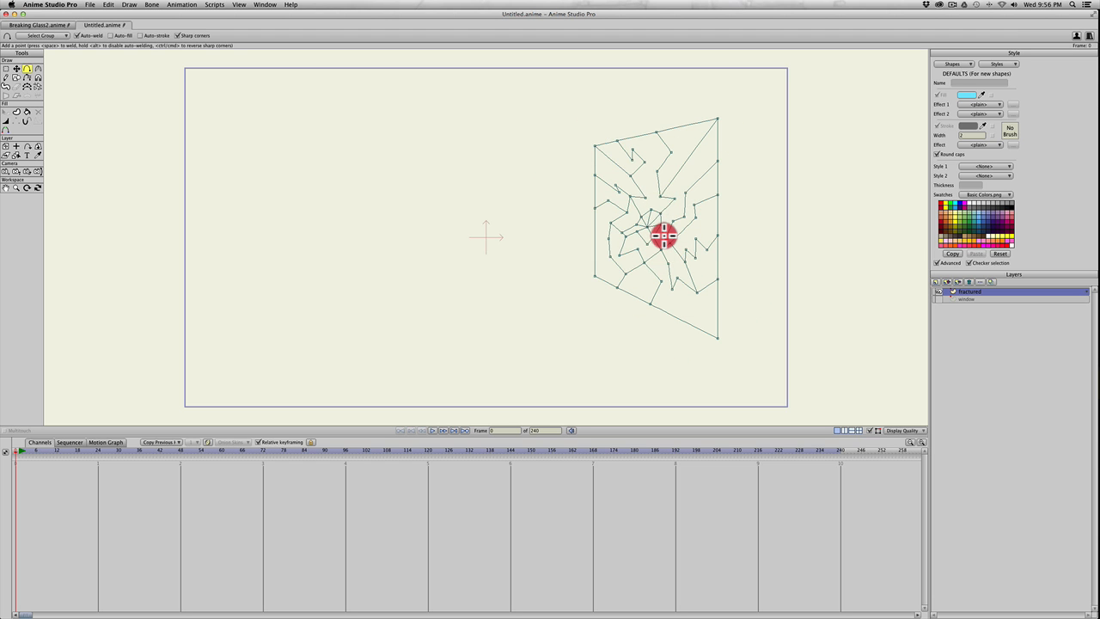
click(668, 226)
drag(669, 221, 676, 202)
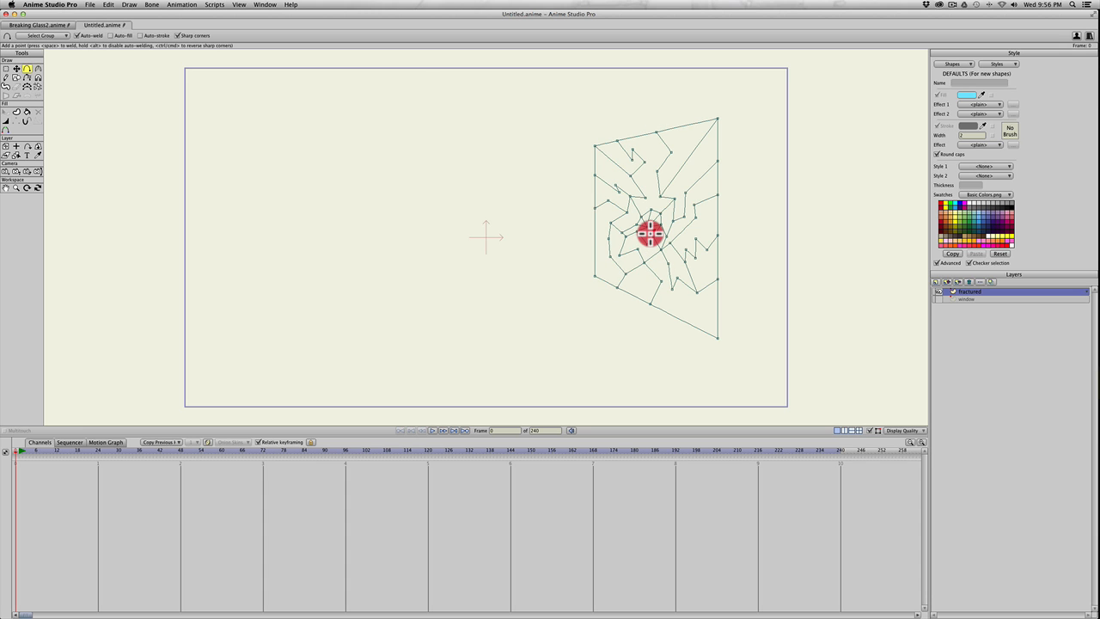
drag(640, 238, 641, 238)
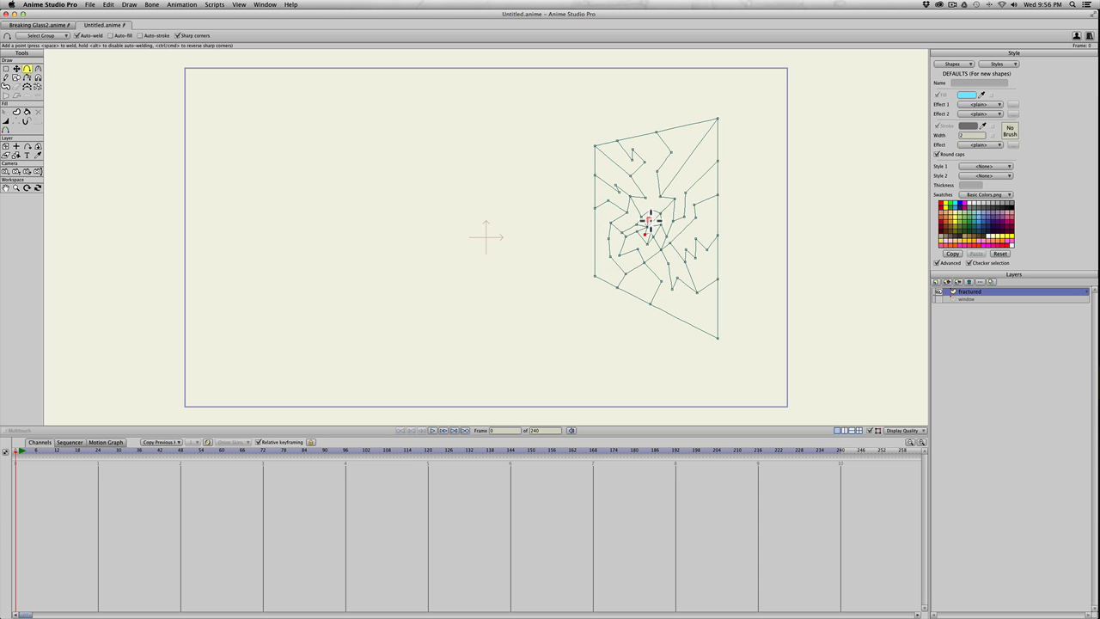
Add the last cracks towards the top edge crack and the left edge, and select all points on the fractured layer.
drag(653, 217, 672, 157)
drag(602, 241, 599, 244)
key(super+a)
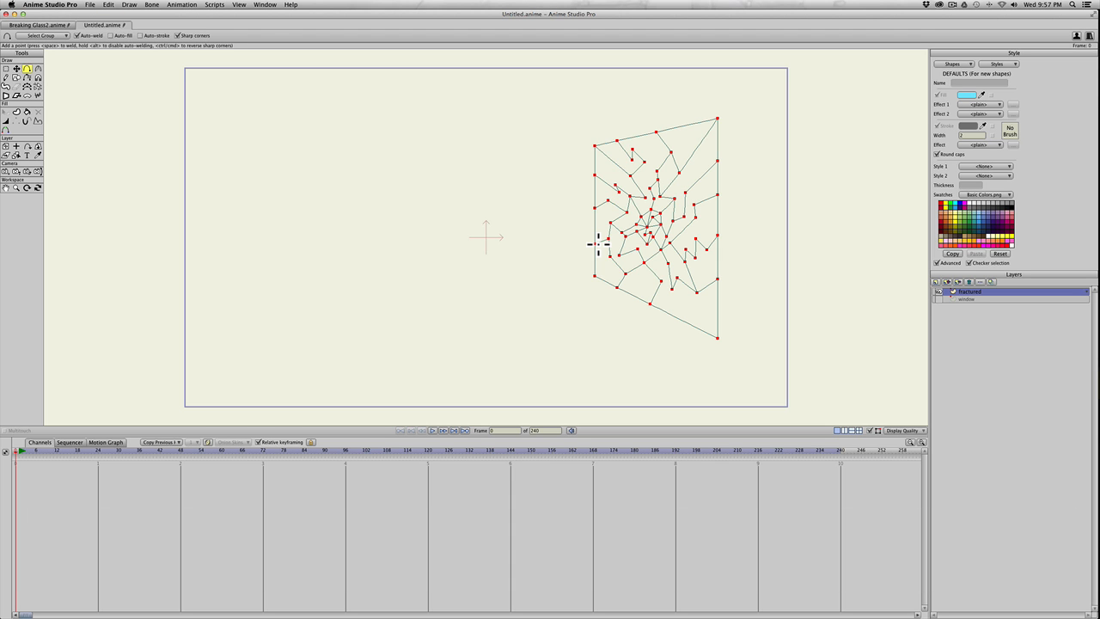
Select all points of the fractured pane and set their curvature to 0, making every corner a sharp peak.
key(g)
drag(569, 118, 754, 375)
drag(554, 75, 748, 374)
key(c)
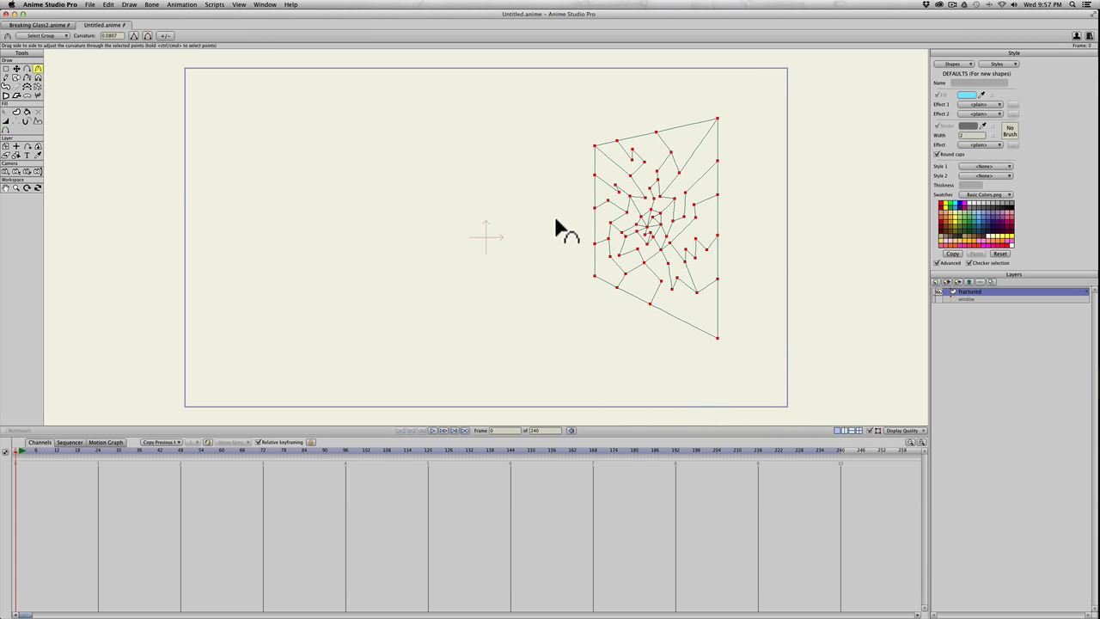
click(639, 224)
drag(639, 224, 386, 224)
click(612, 226)
drag(612, 225, 491, 223)
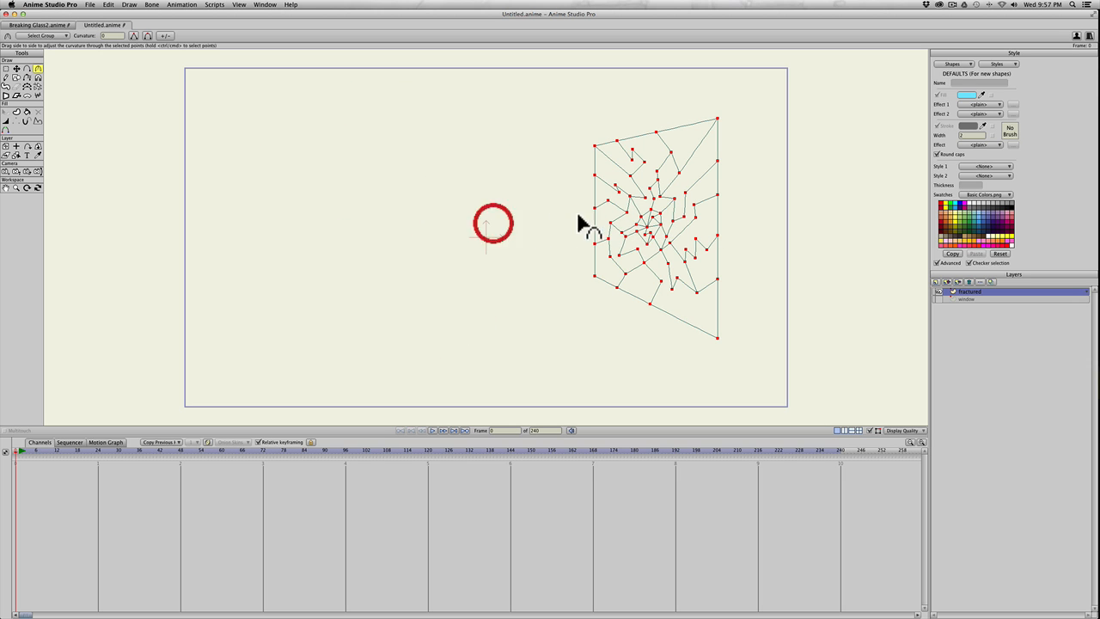
drag(651, 222, 349, 233)
click(669, 229)
drag(670, 227, 479, 241)
drag(654, 237, 490, 224)
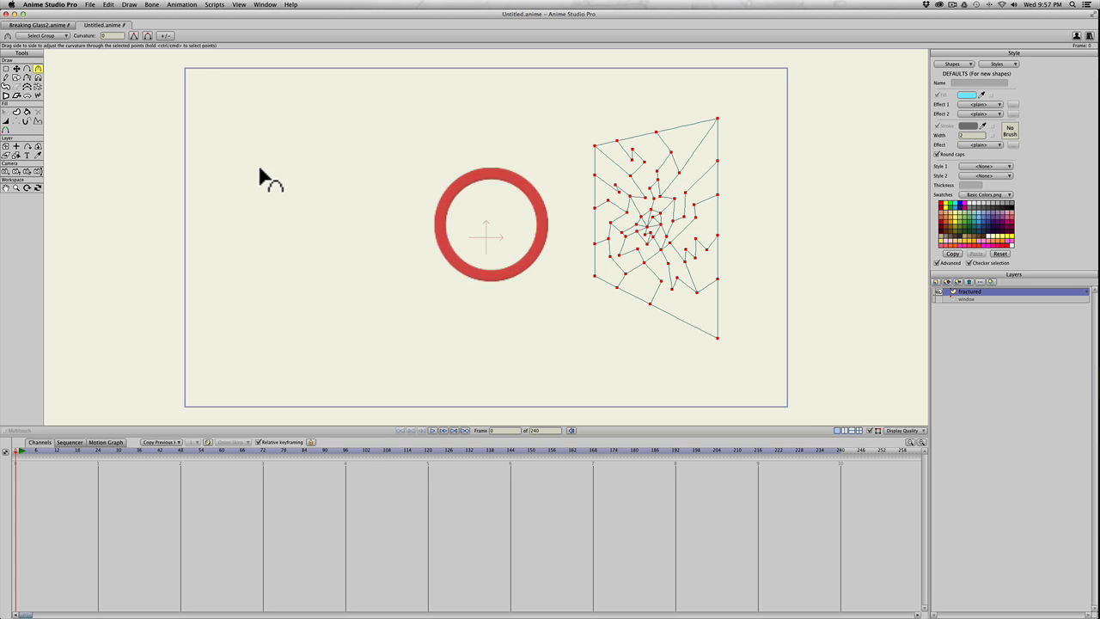
click(134, 36)
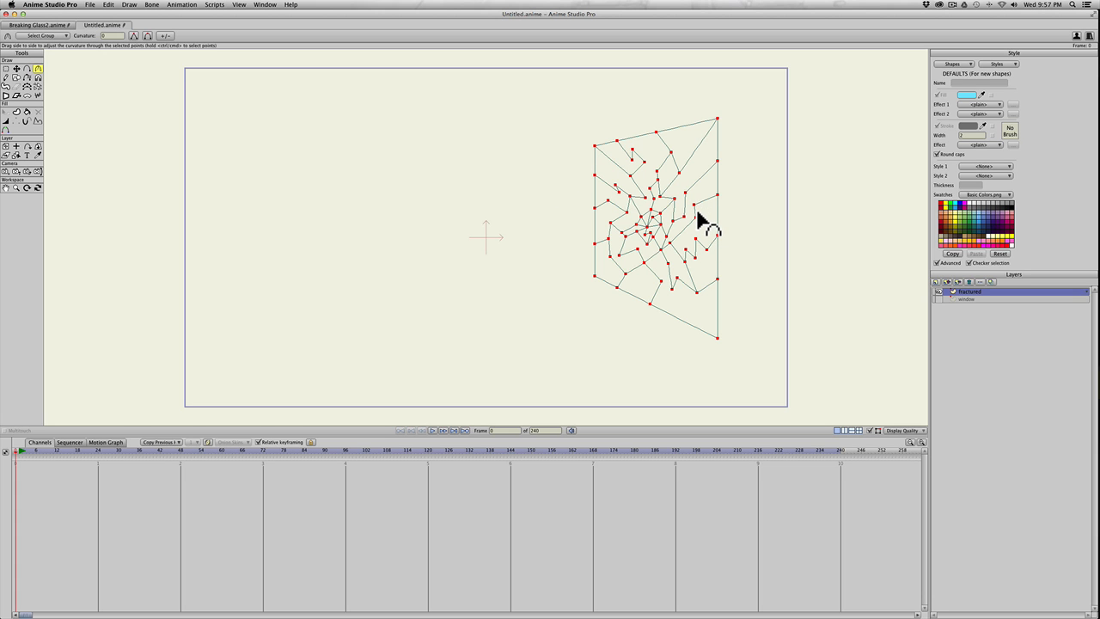
Choose the Paint Bucket and match the default stroke colour to the light blue fill colour.
scroll(682, 214, up, 3)
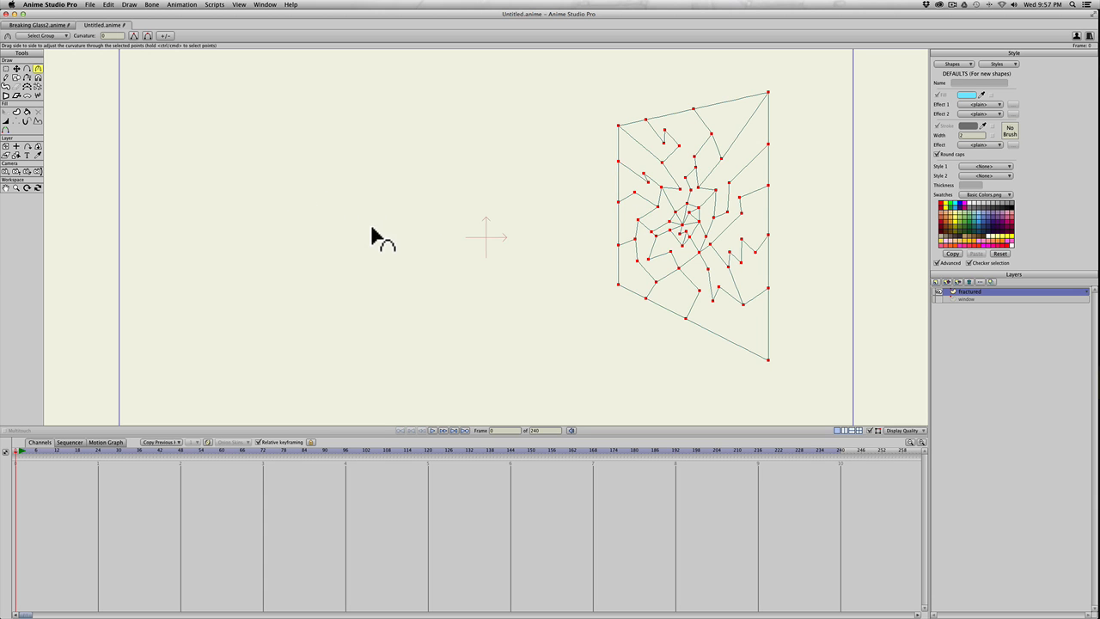
click(27, 113)
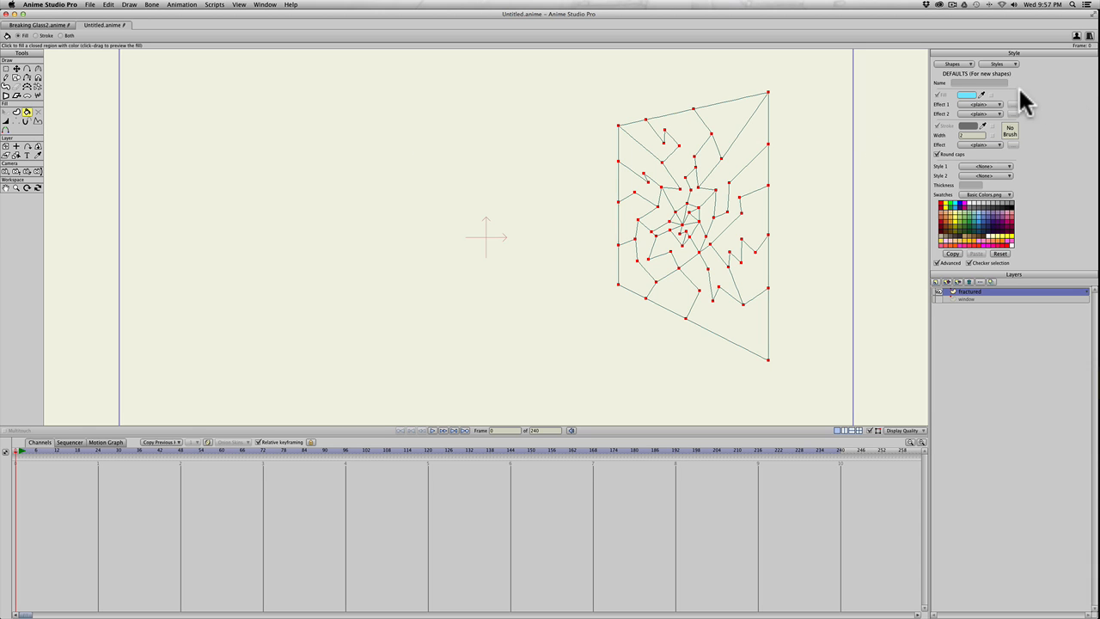
click(982, 126)
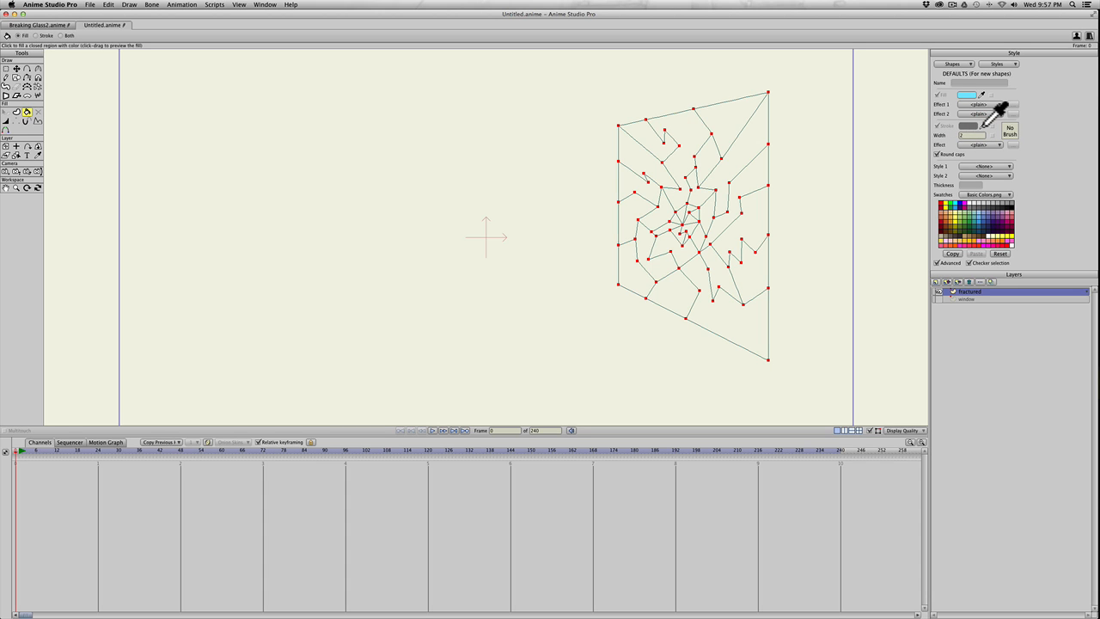
click(966, 95)
drag(982, 126, 966, 94)
Fill the two shards at the fractured pane's upper left corner with light blue.
scroll(644, 140, down, 1)
scroll(646, 140, up, 7)
key(space)
drag(650, 140, 449, 209)
drag(544, 196, 455, 167)
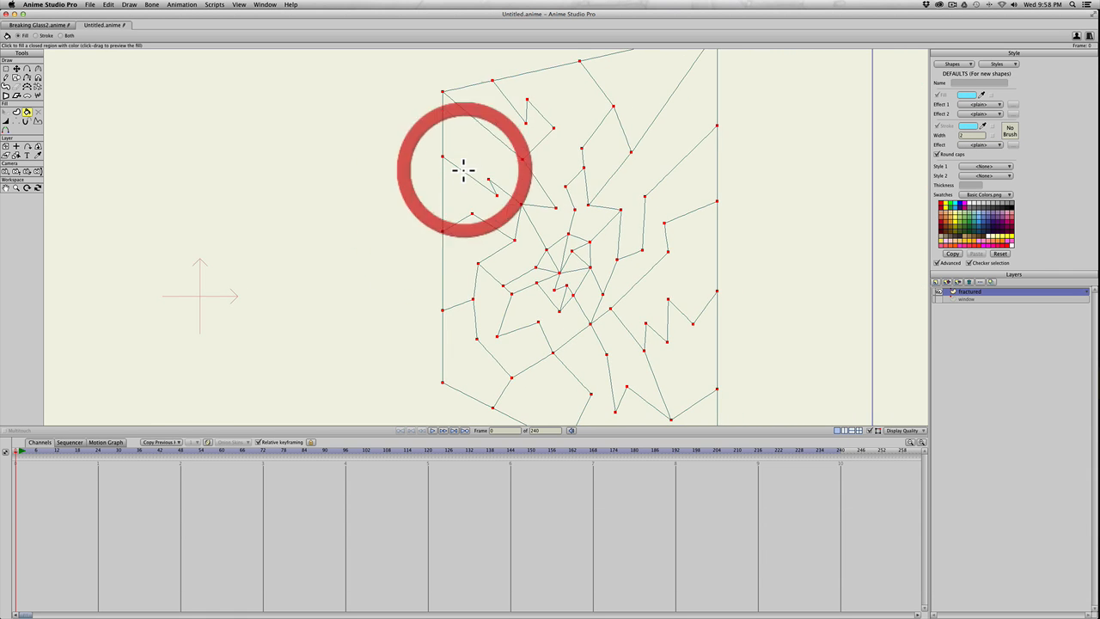
click(490, 120)
click(480, 146)
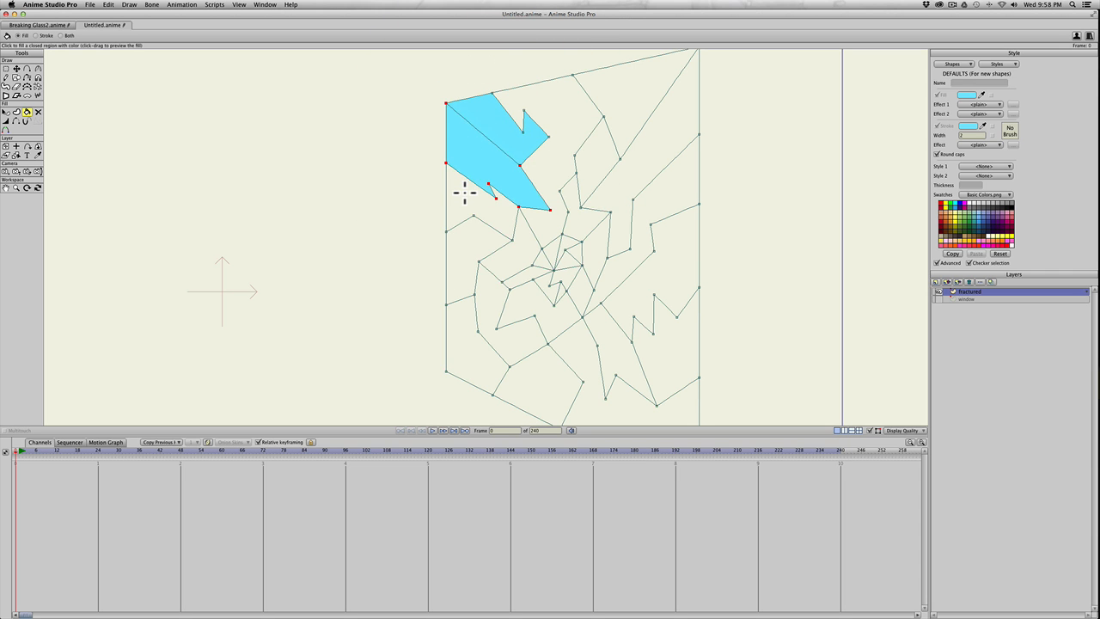
Fill the shards along the rest of the pane's left edge and along its lower edge.
click(464, 191)
click(467, 235)
click(467, 311)
click(493, 305)
click(531, 380)
scroll(493, 327, down, 1)
scroll(493, 327, up, 3)
click(493, 307)
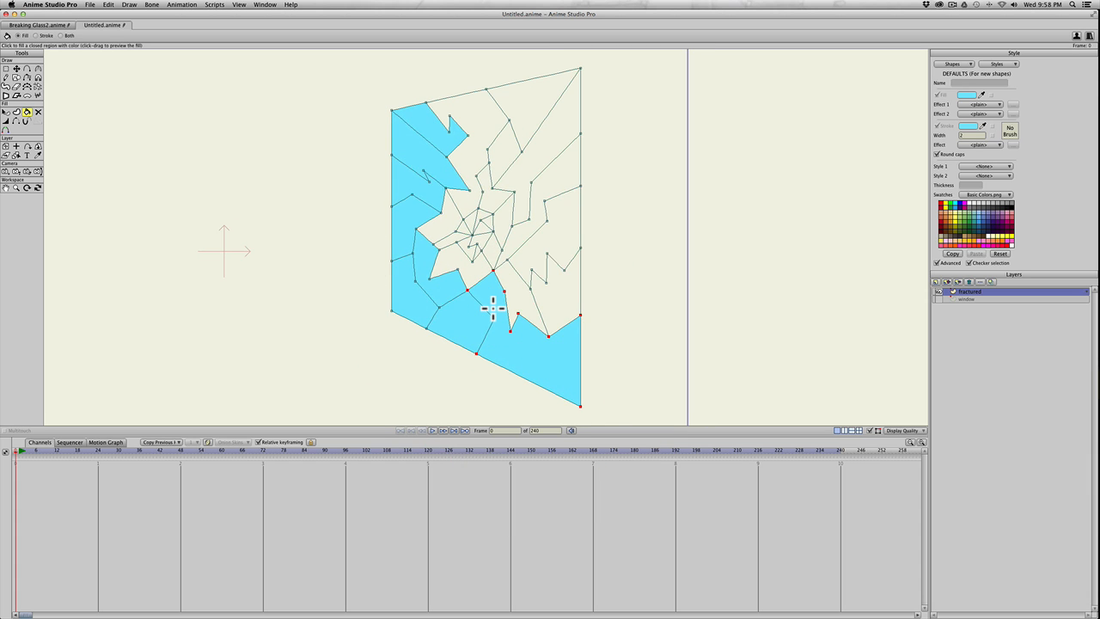
Fill the shards on the pane's right side, from the lower right crack up to the upper right edge.
scroll(504, 335, up, 1)
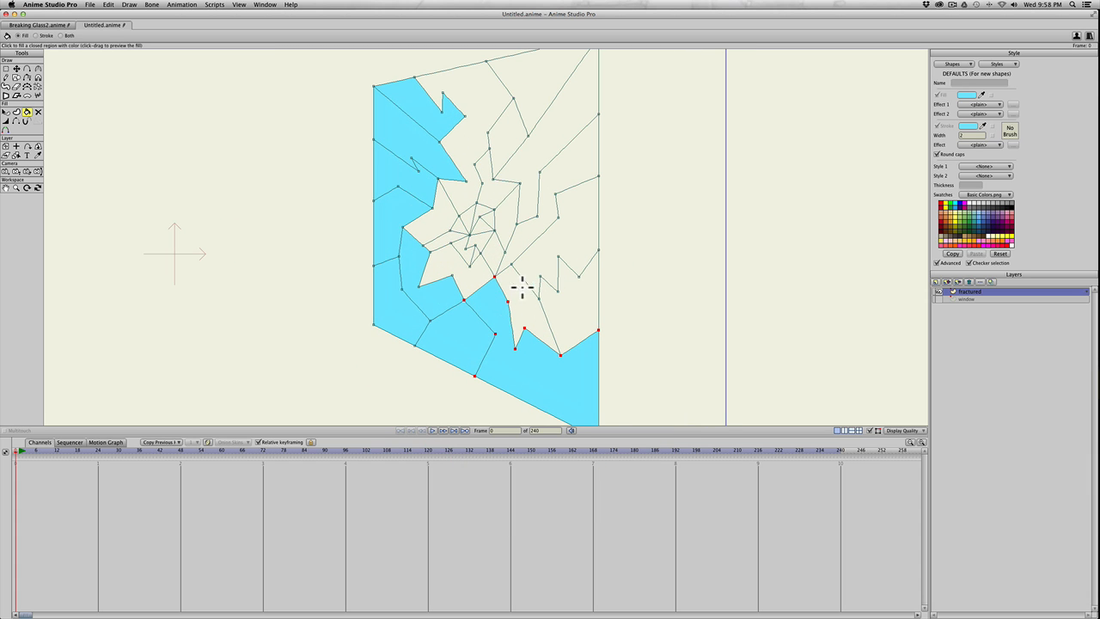
click(519, 298)
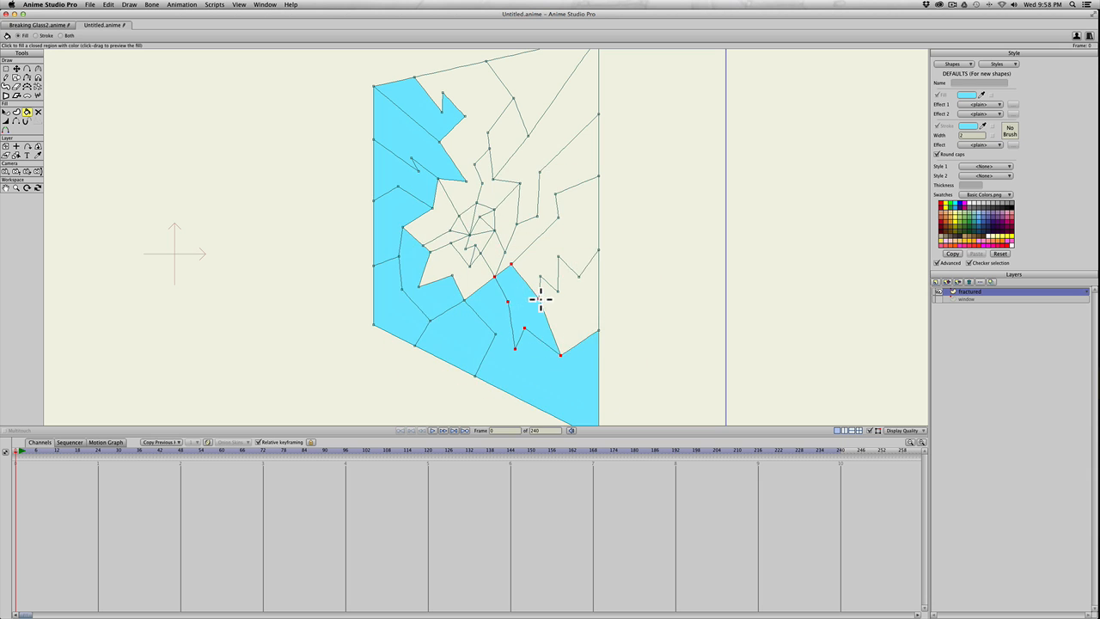
click(550, 249)
click(561, 239)
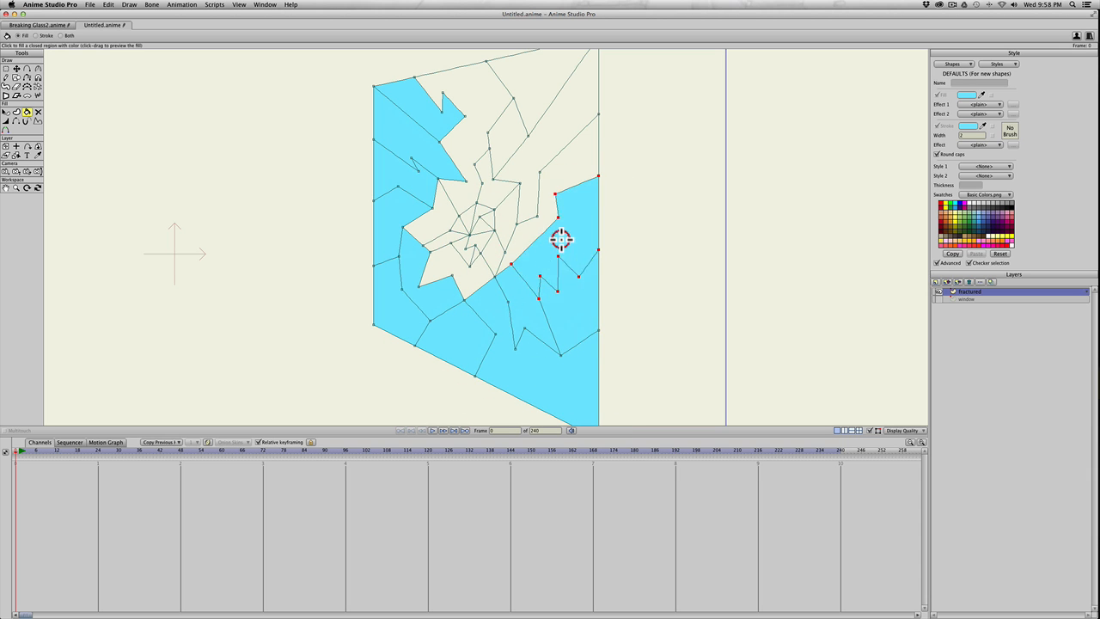
scroll(545, 226, up, 1)
click(541, 230)
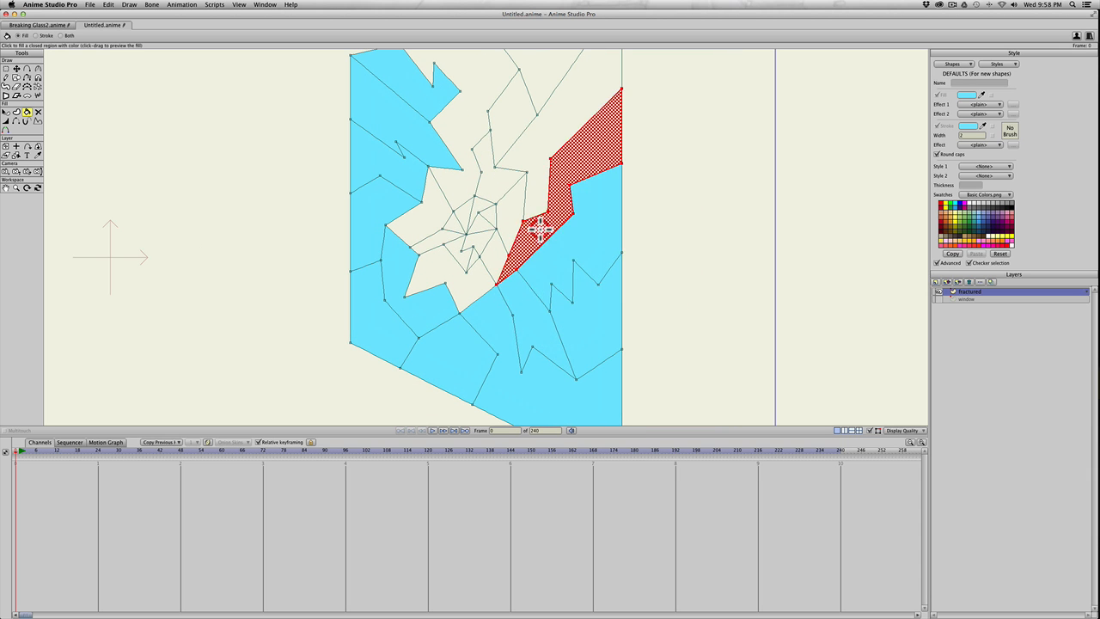
Fill the small shards directly below and left of the impact point.
click(463, 275)
click(489, 257)
click(422, 222)
click(437, 239)
click(455, 242)
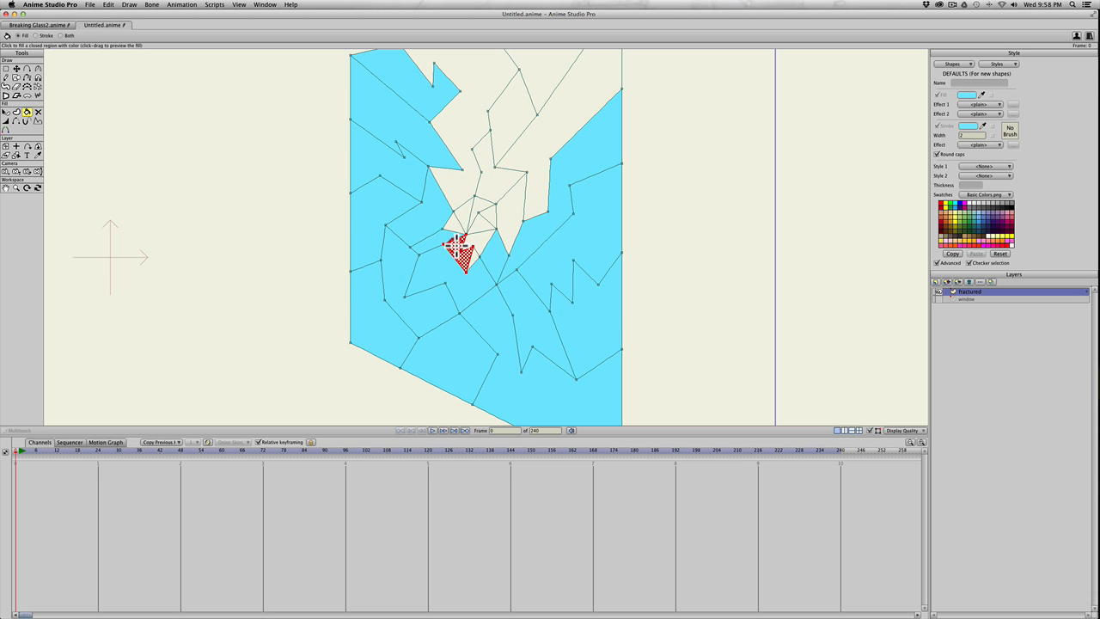
click(474, 250)
Fill the tiny shards above the impact point and the long shard running from there to the top edge.
click(464, 214)
click(489, 217)
click(480, 226)
click(477, 207)
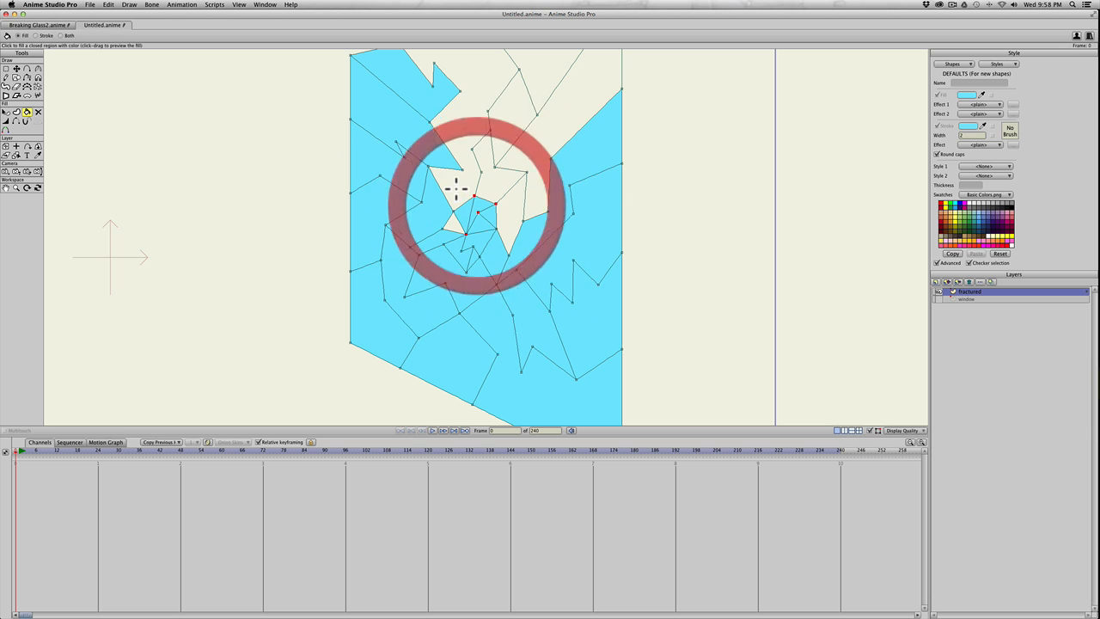
click(453, 224)
click(454, 196)
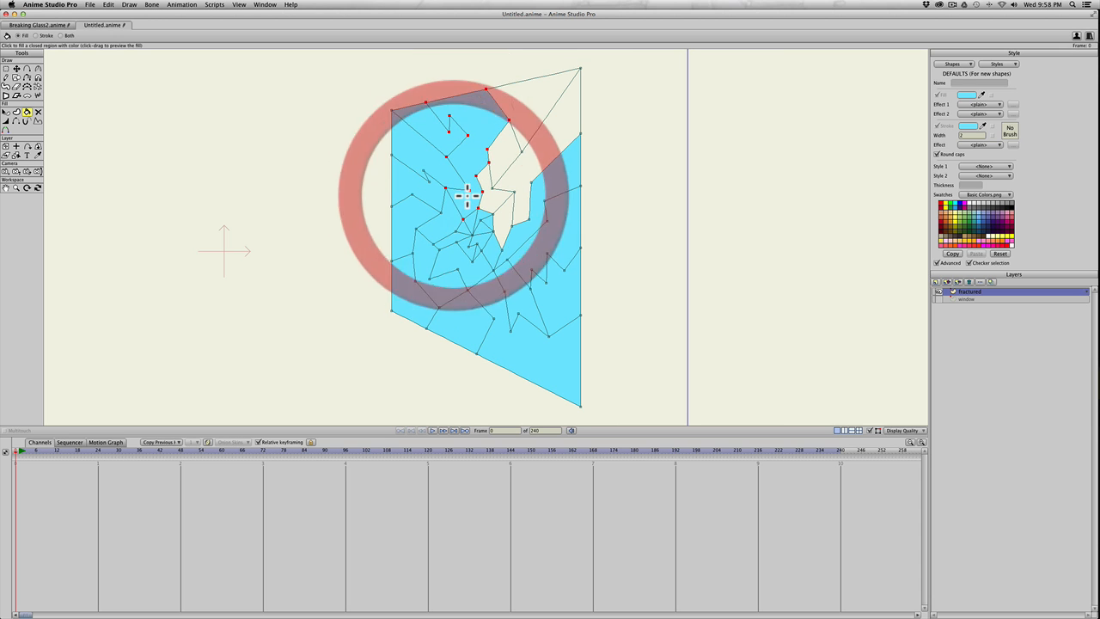
Fill the remaining shards up to the pane's top right corner and preview a render of the frame.
click(492, 189)
click(515, 212)
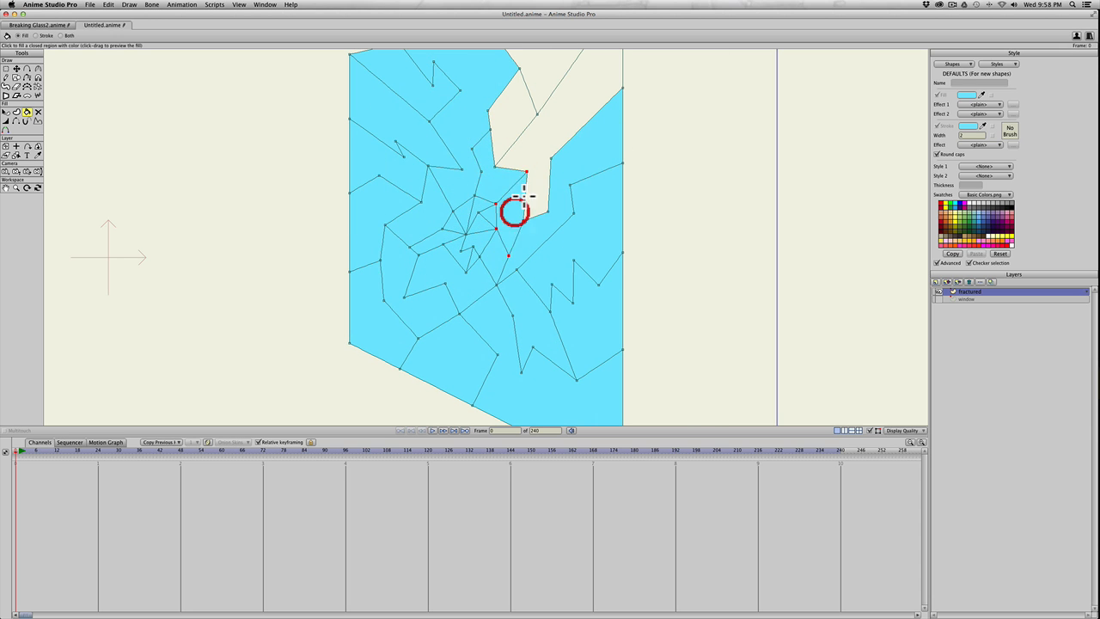
scroll(539, 154, down, 3)
click(539, 155)
click(500, 157)
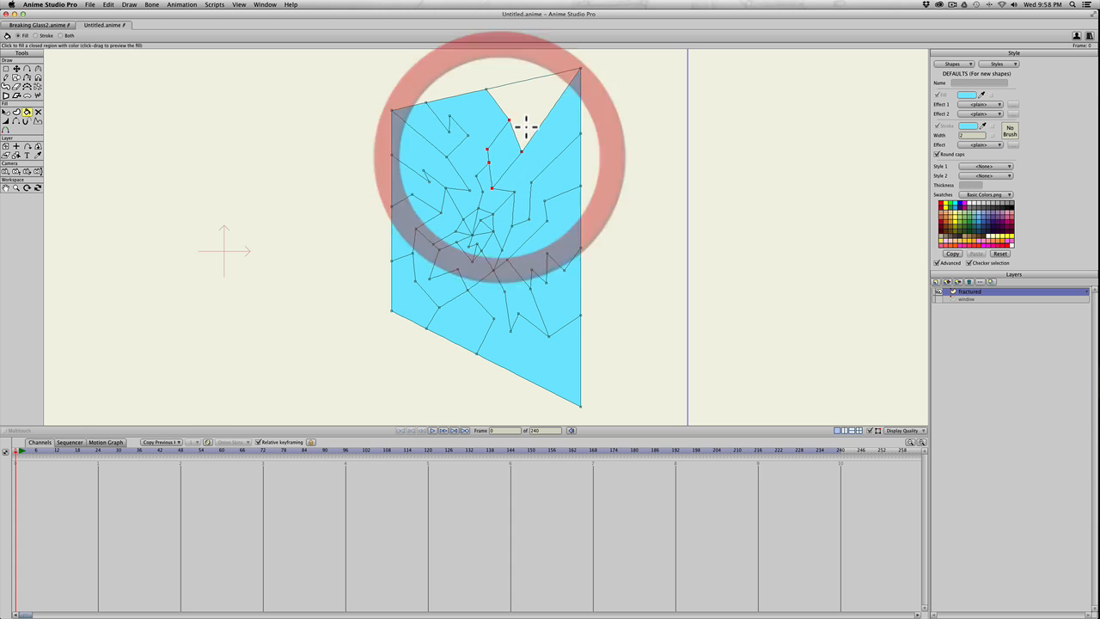
click(525, 126)
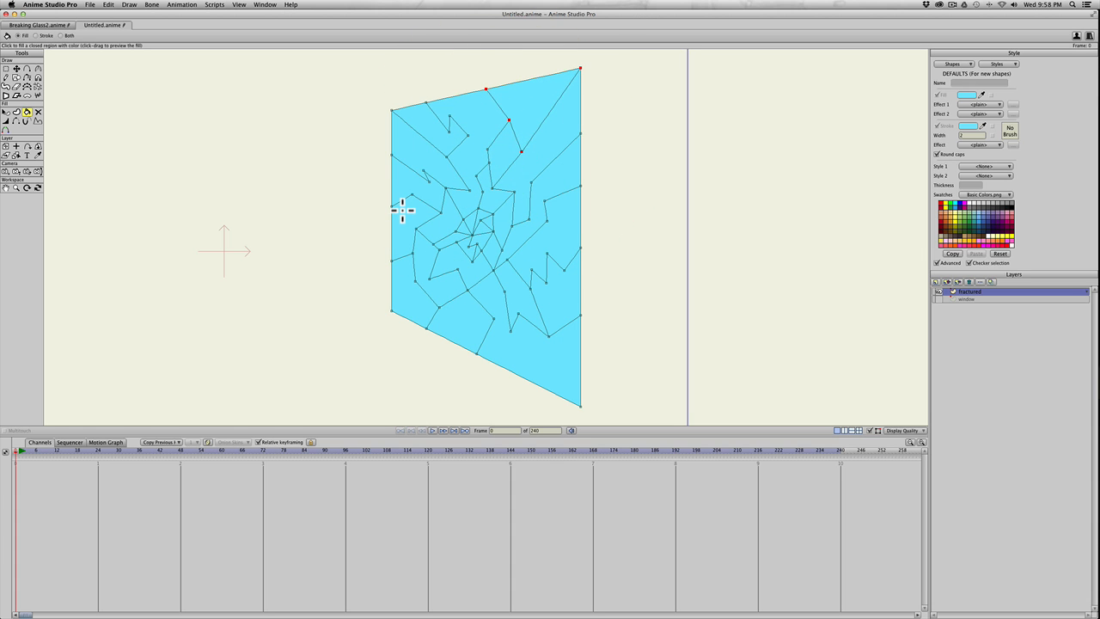
key(super+r)
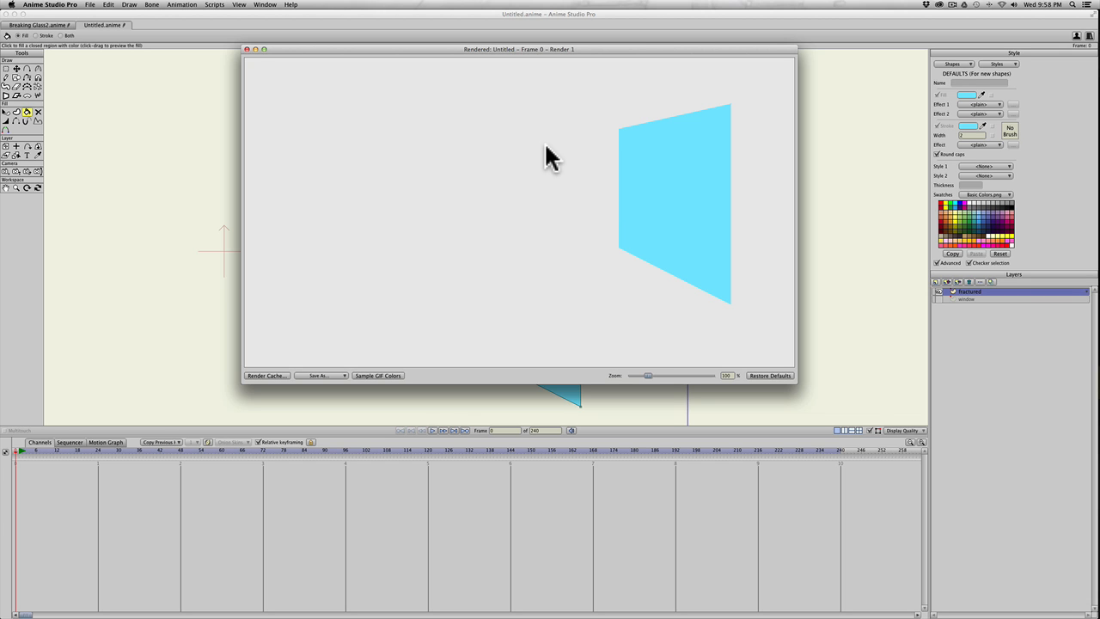
click(246, 49)
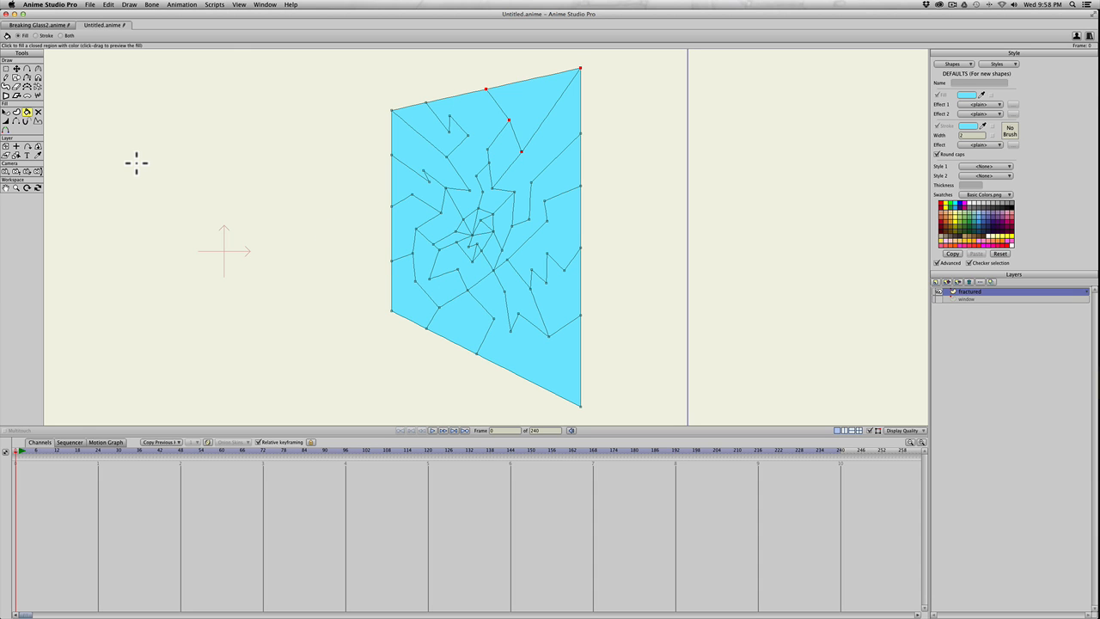
Select all points and run RT: Break Apart Shapes, putting each shape in its own grouped layer with separate geometry.
key(super+a)
key(g)
drag(337, 58, 623, 421)
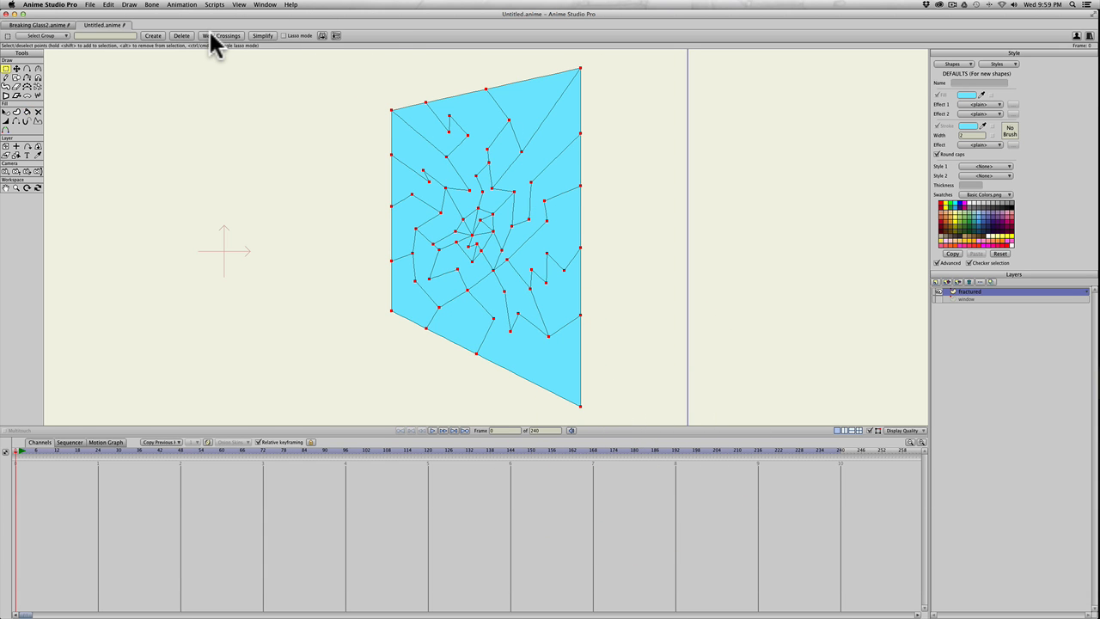
click(215, 5)
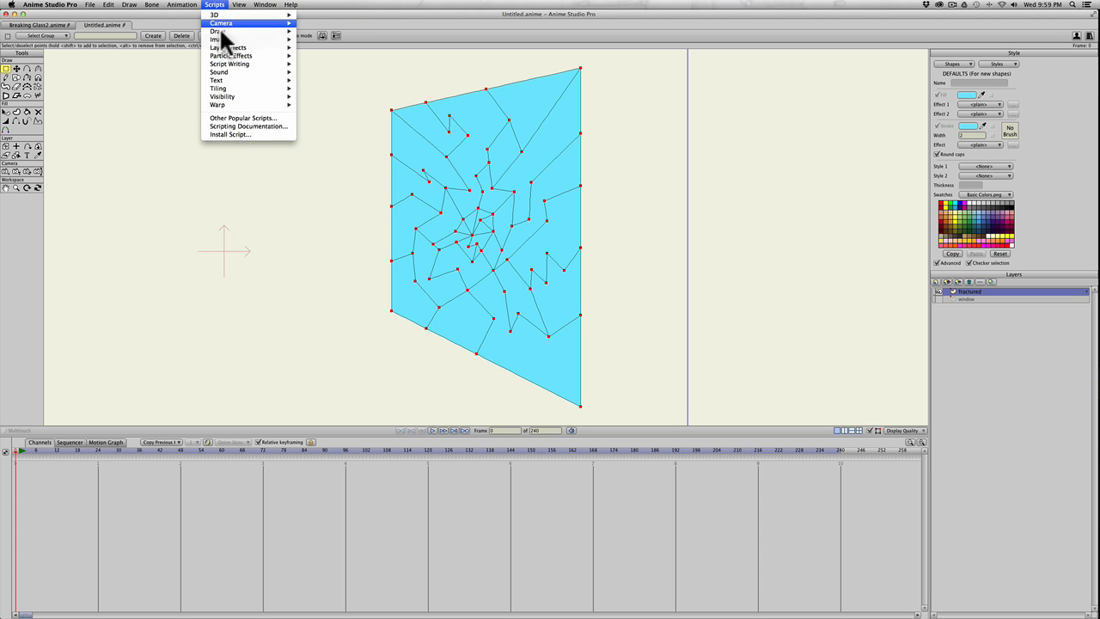
mouse_move(222, 49)
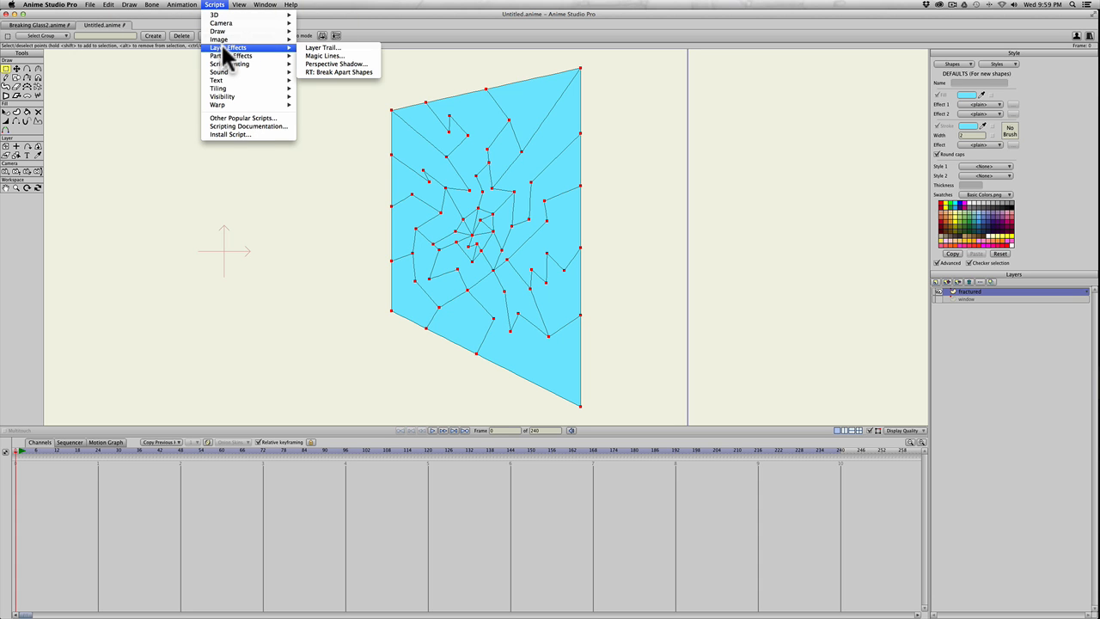
click(361, 74)
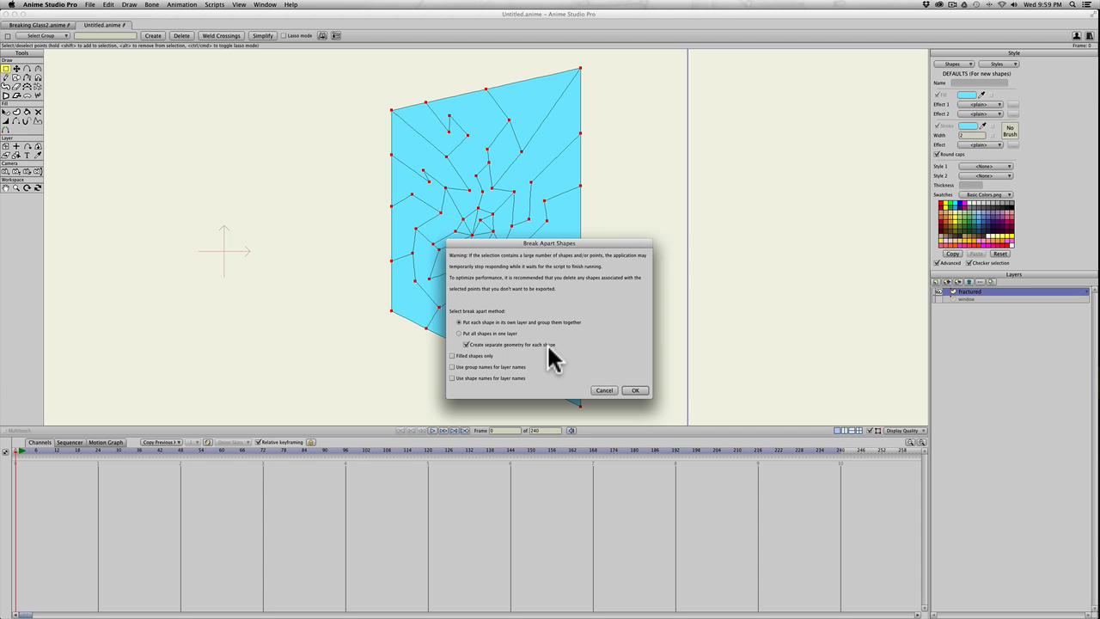
click(634, 393)
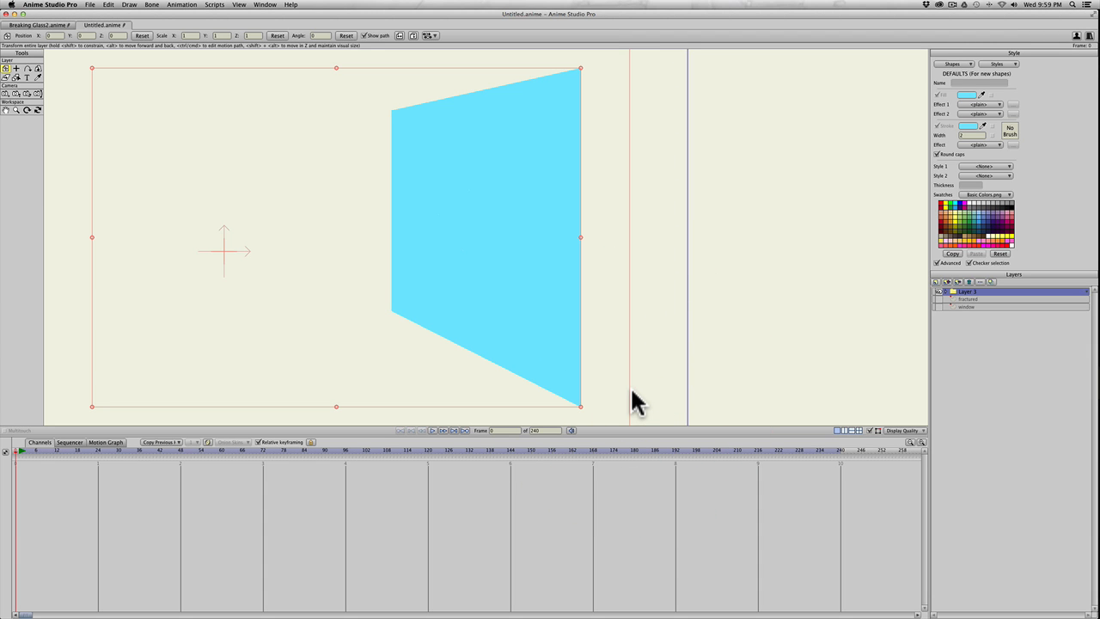
Rename the new group layer as pieces.
double_click(970, 293)
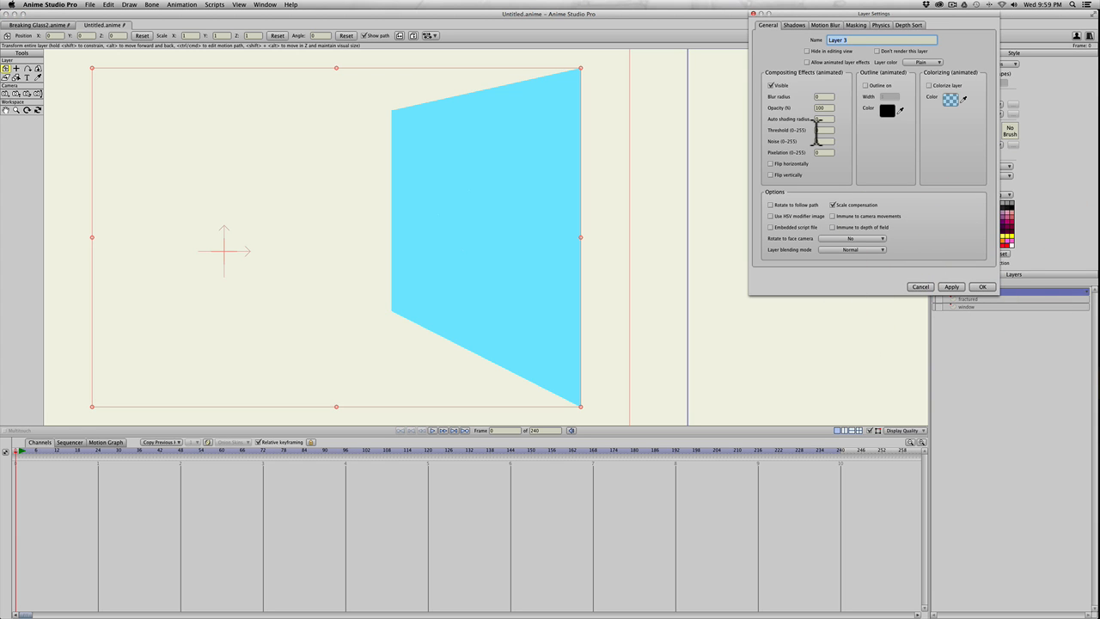
text(pieces)
key(Return)
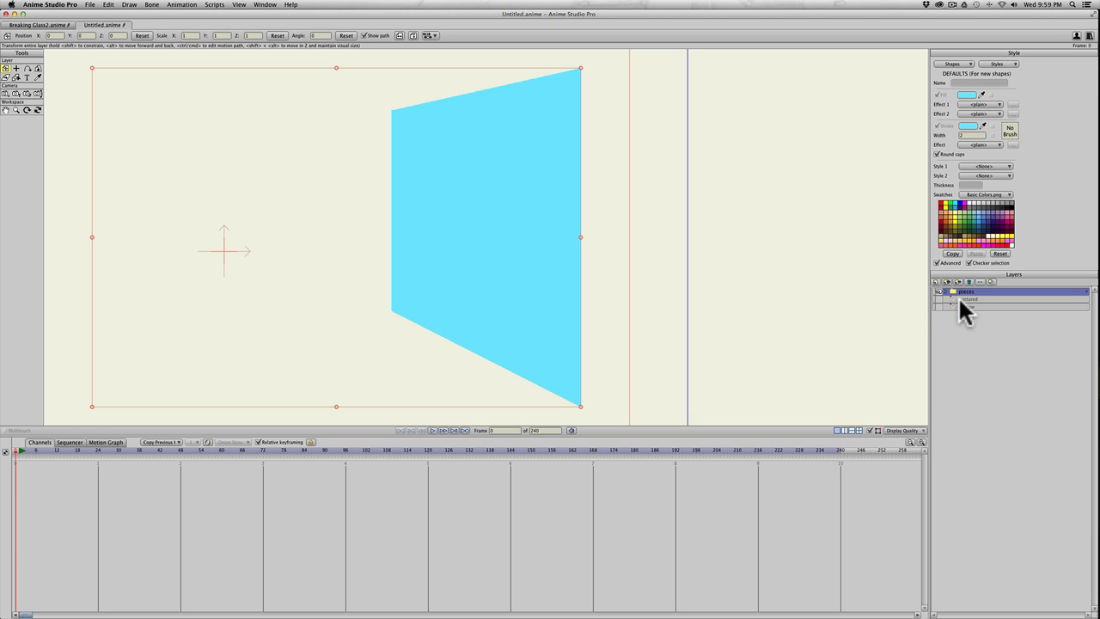
Compare the fractured and window layers by toggling their visibility, and delete the fractured layer.
click(935, 296)
click(956, 299)
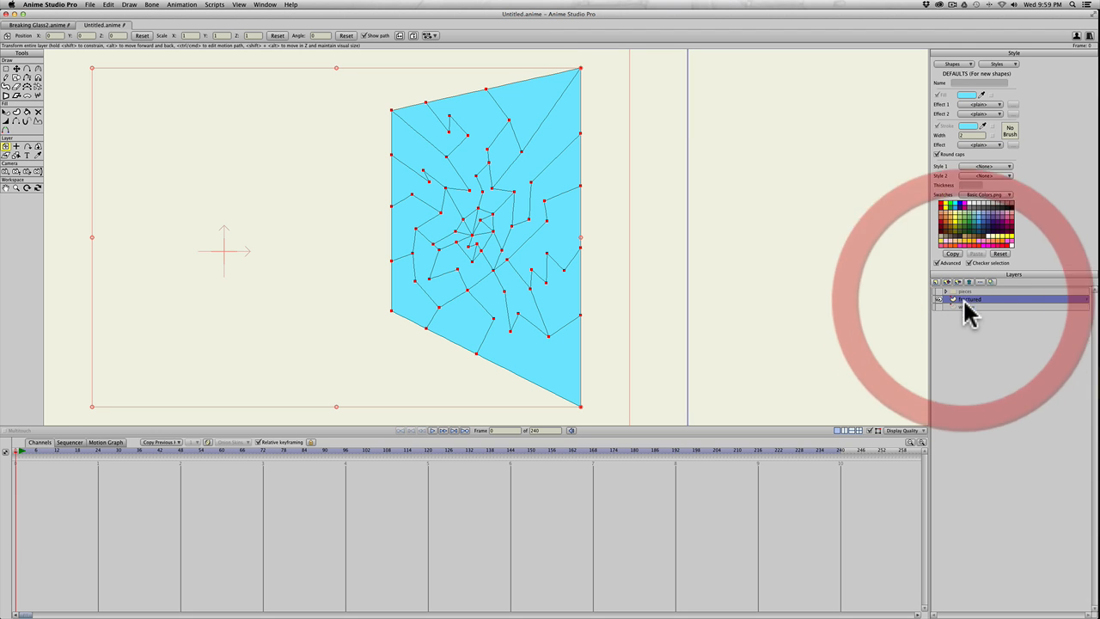
click(939, 307)
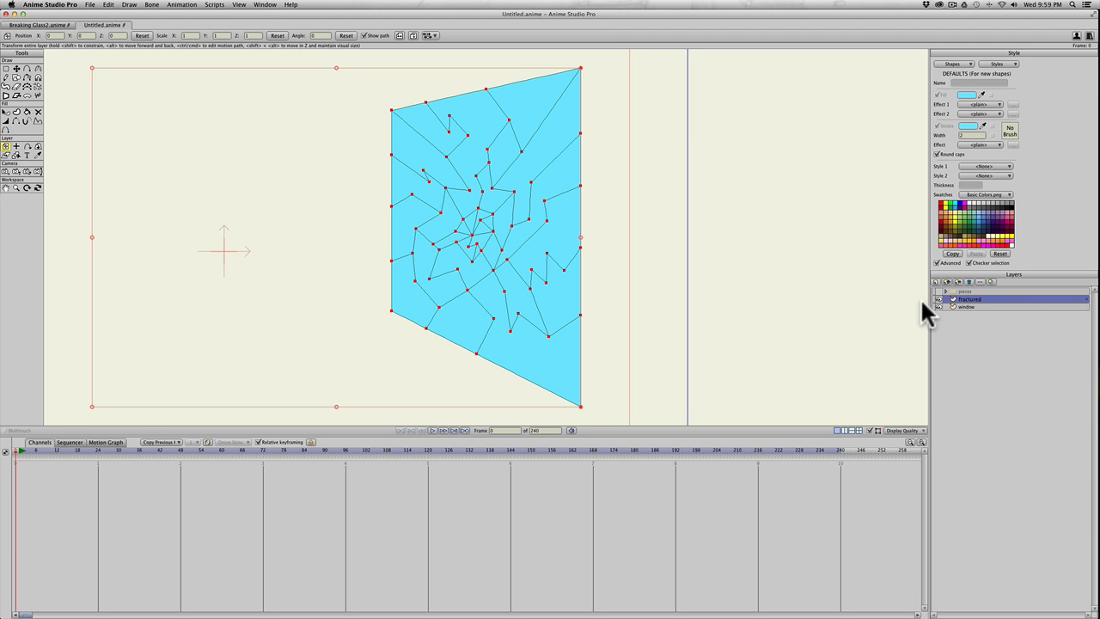
click(966, 299)
click(940, 299)
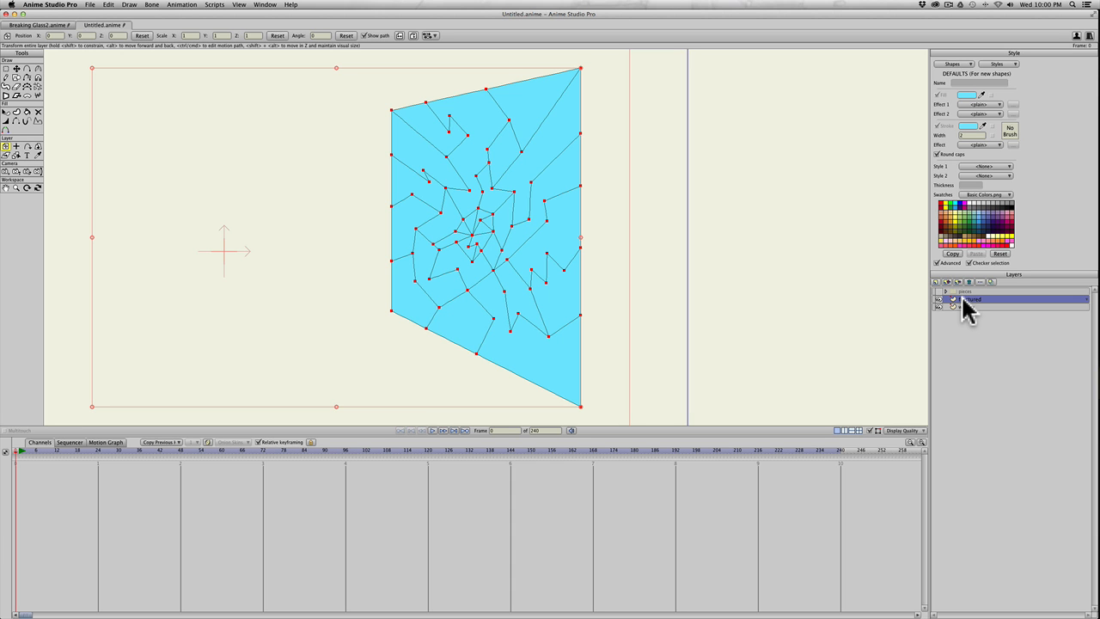
click(968, 281)
Show the pieces group, hide the window layer, and expand the group to list its shard layers.
click(937, 296)
click(937, 294)
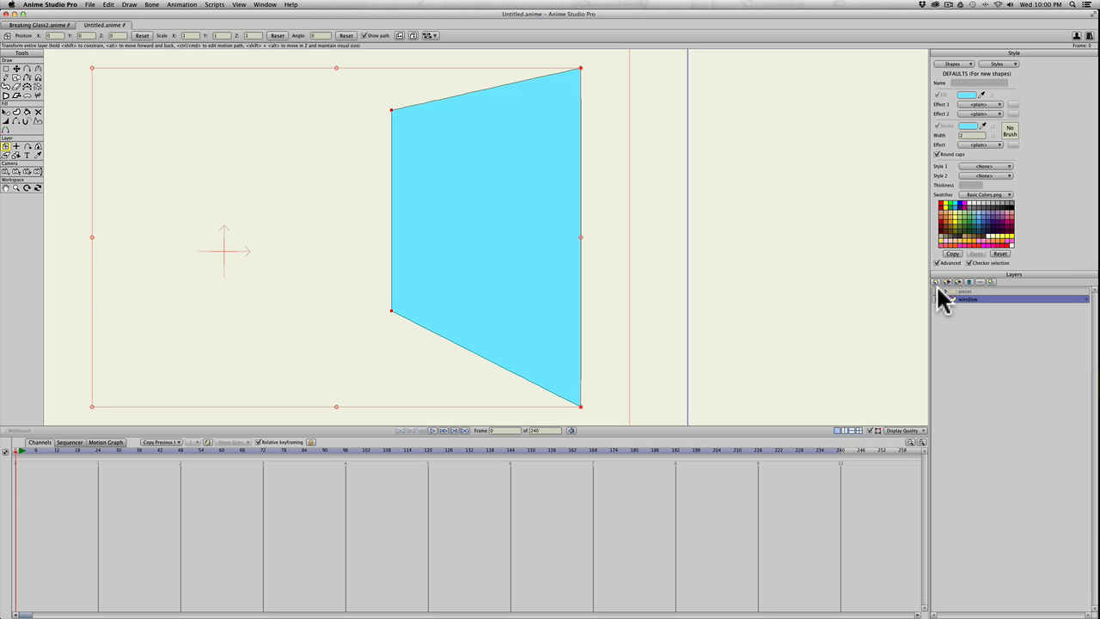
click(936, 291)
click(938, 295)
click(946, 291)
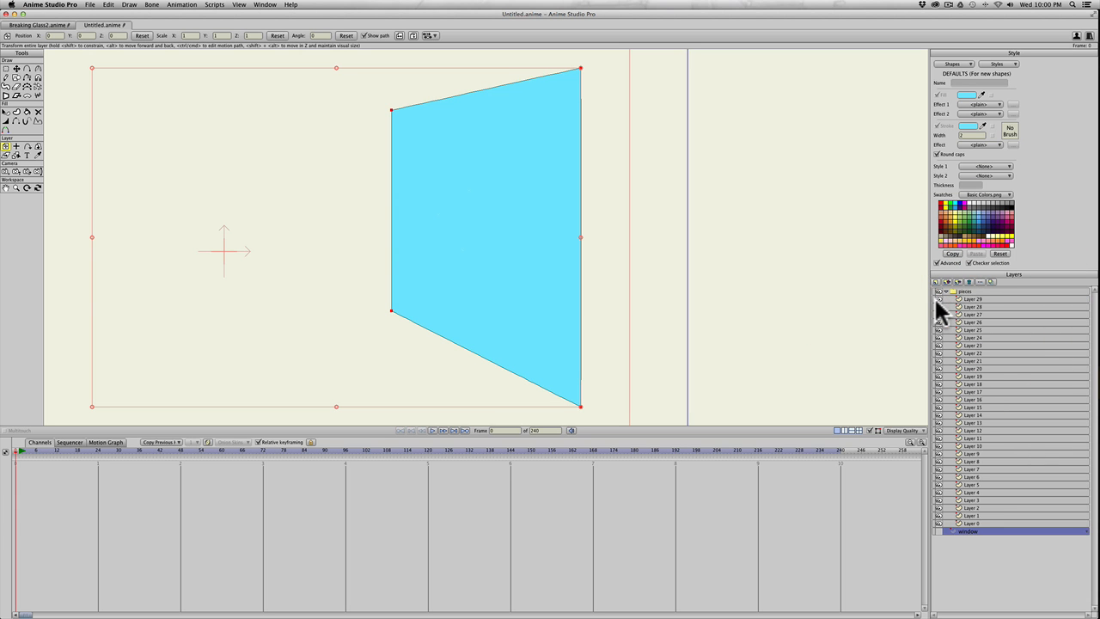
Toggle the visibility of several shard layers in the pieces group to check each one, and restore them all.
click(938, 298)
click(937, 313)
click(938, 329)
click(937, 344)
click(937, 360)
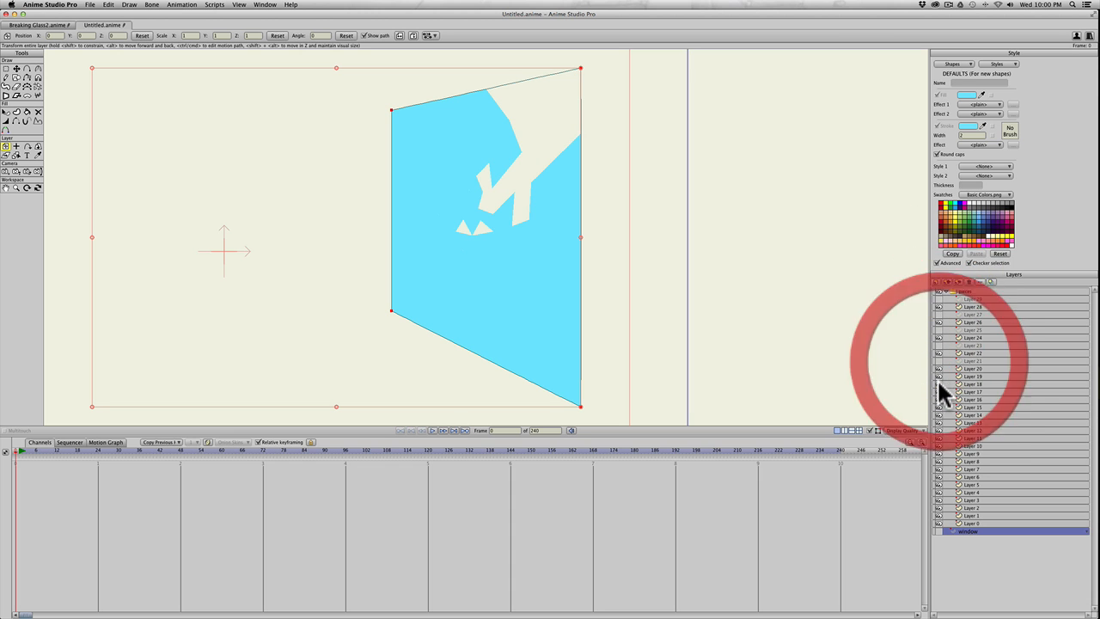
click(937, 400)
click(938, 400)
click(938, 362)
click(938, 339)
click(938, 346)
click(938, 338)
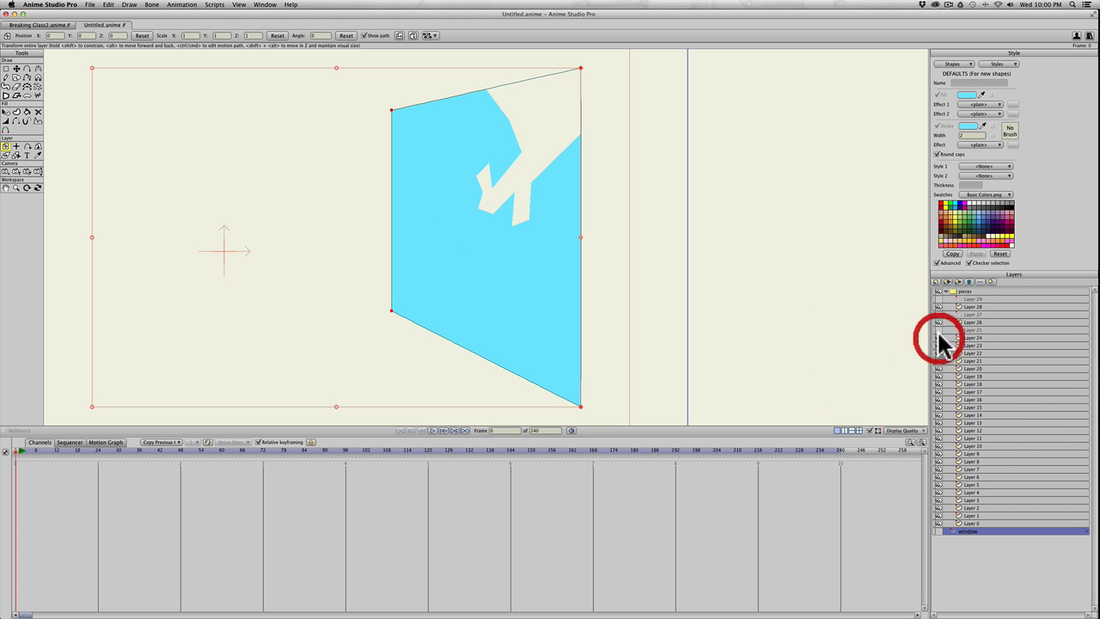
click(938, 330)
click(938, 306)
click(938, 307)
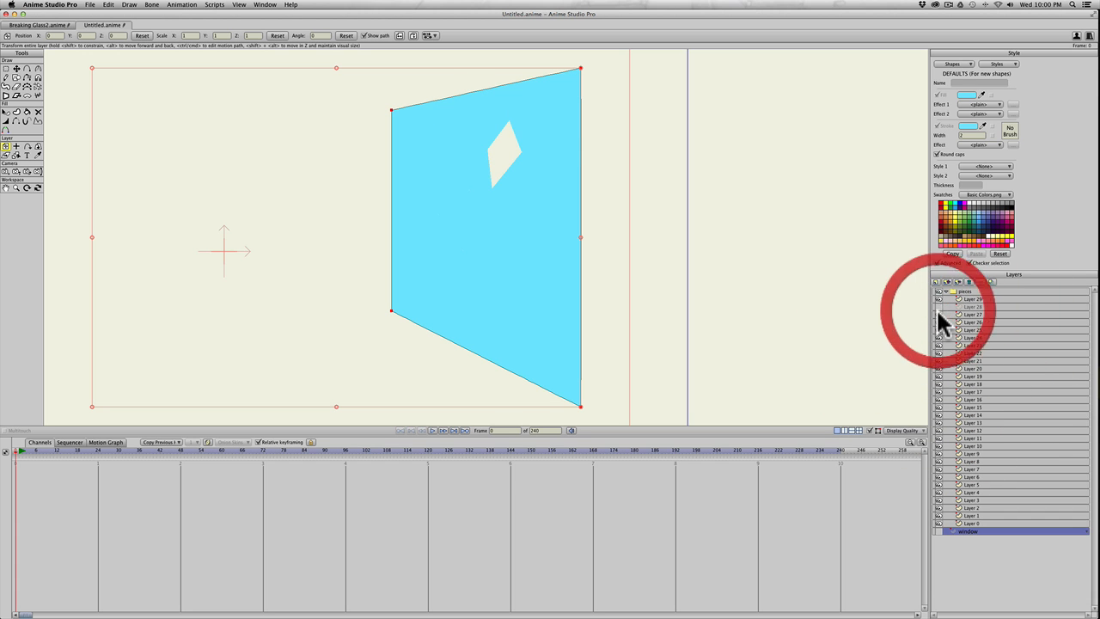
click(938, 315)
Enable physics in the pieces group's layer settings.
scroll(498, 346, down, 2)
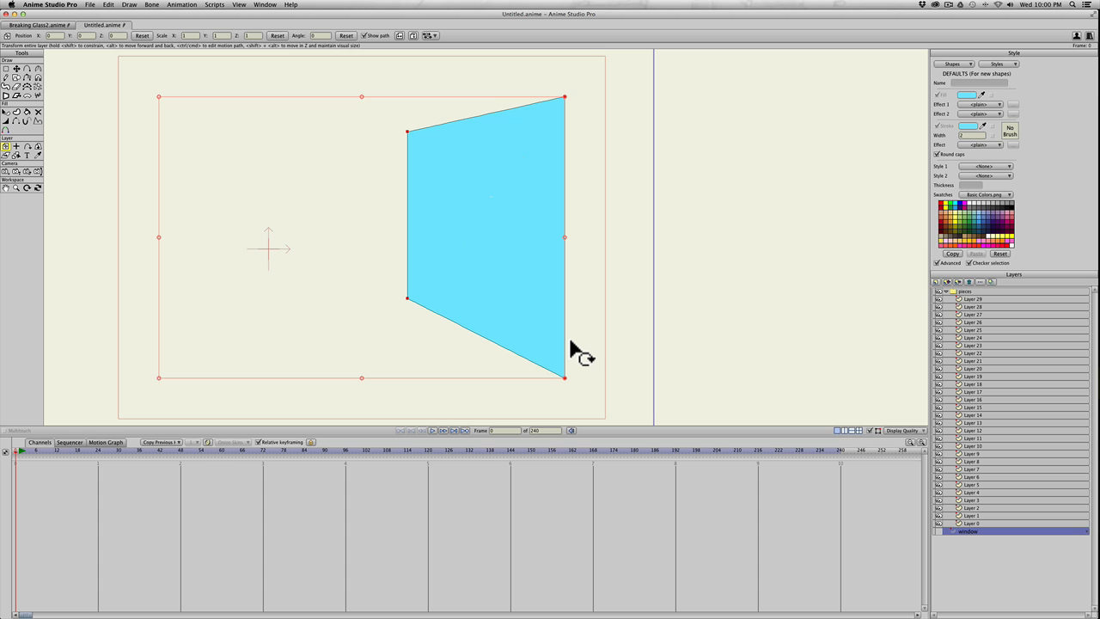
double_click(971, 291)
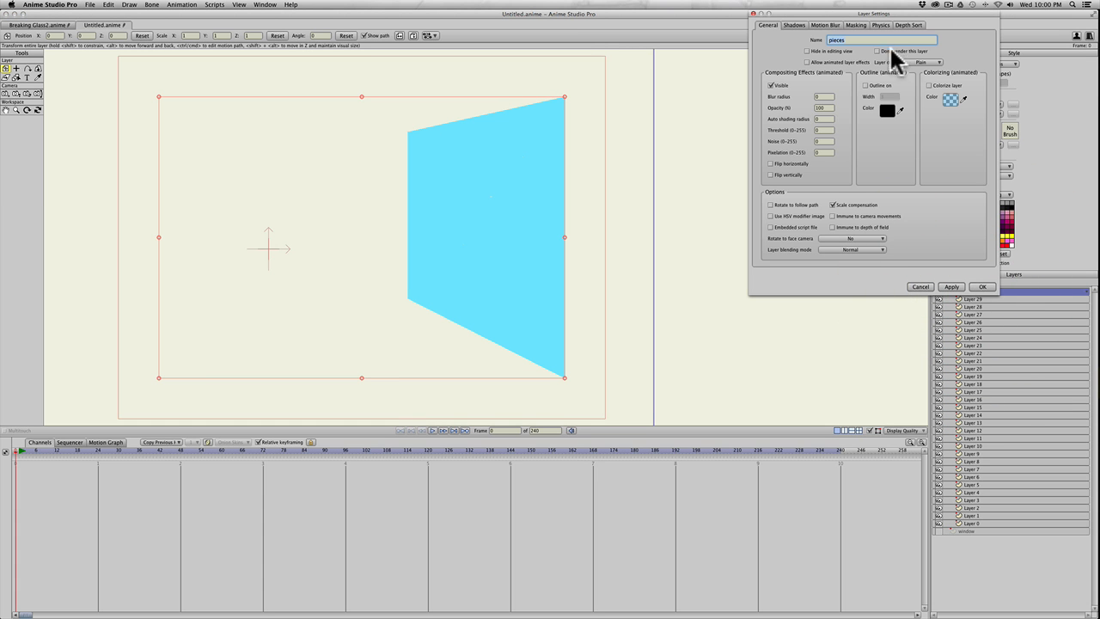
drag(876, 13, 763, 19)
click(766, 30)
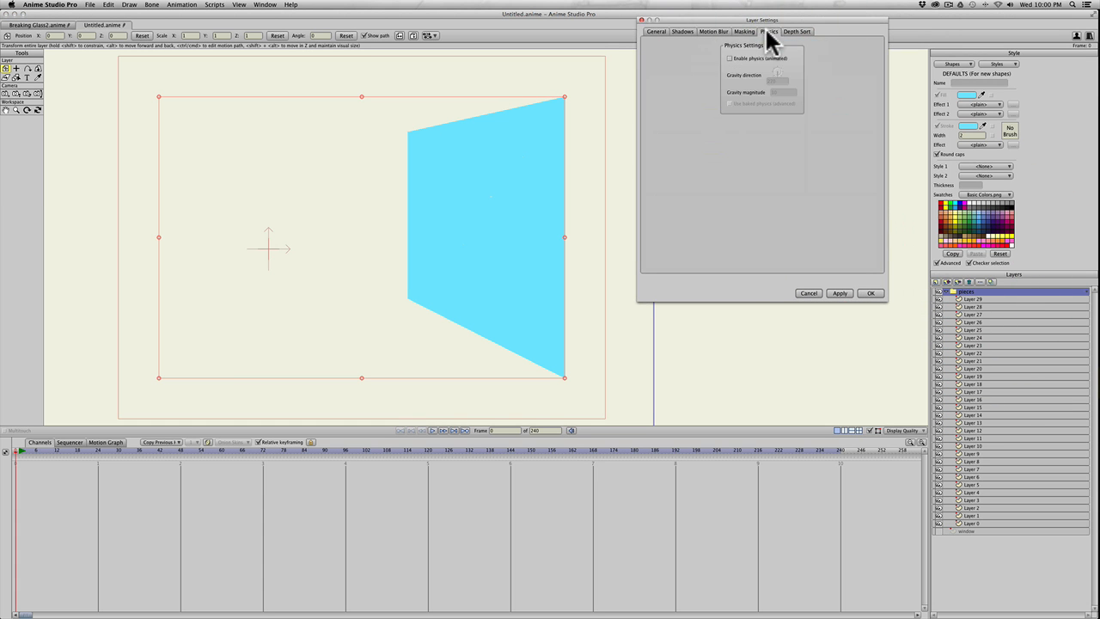
click(729, 59)
click(834, 292)
click(869, 293)
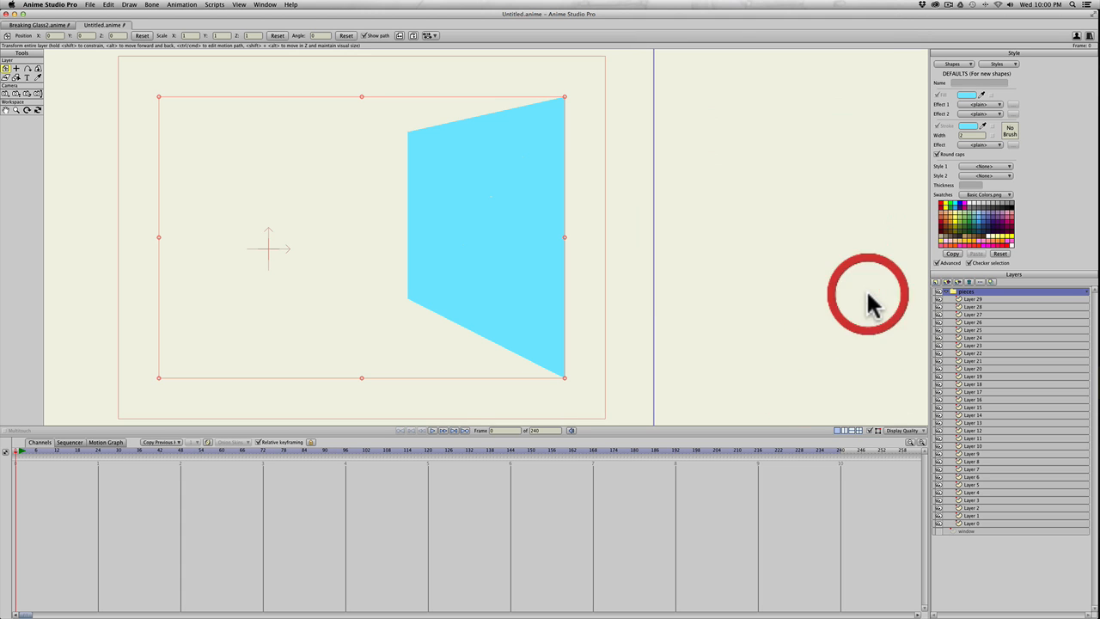
Scrub the start of the timeline to preview the pieces under physics, and return to frame 0.
mouse_move(15, 446)
mouse_down()
mouse_move(64, 447)
mouse_move(13, 453)
mouse_up()
click(13, 453)
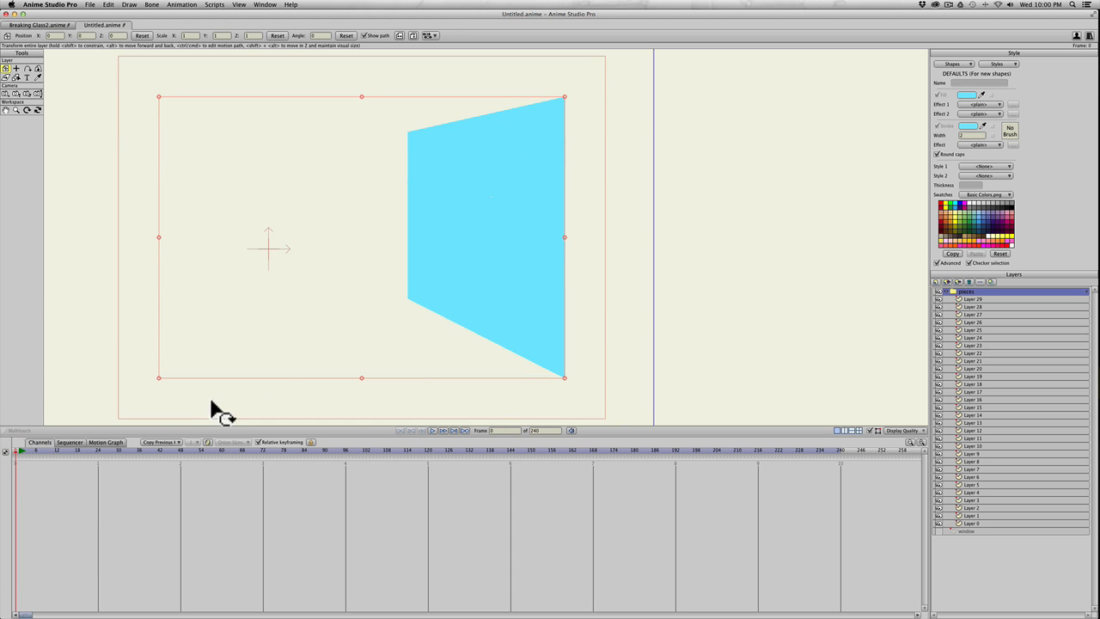
mouse_move(19, 453)
mouse_down()
mouse_move(33, 451)
mouse_move(3, 453)
mouse_up()
Add a vector layer below Layer 0 in the pieces group and rename it as frame.
click(935, 281)
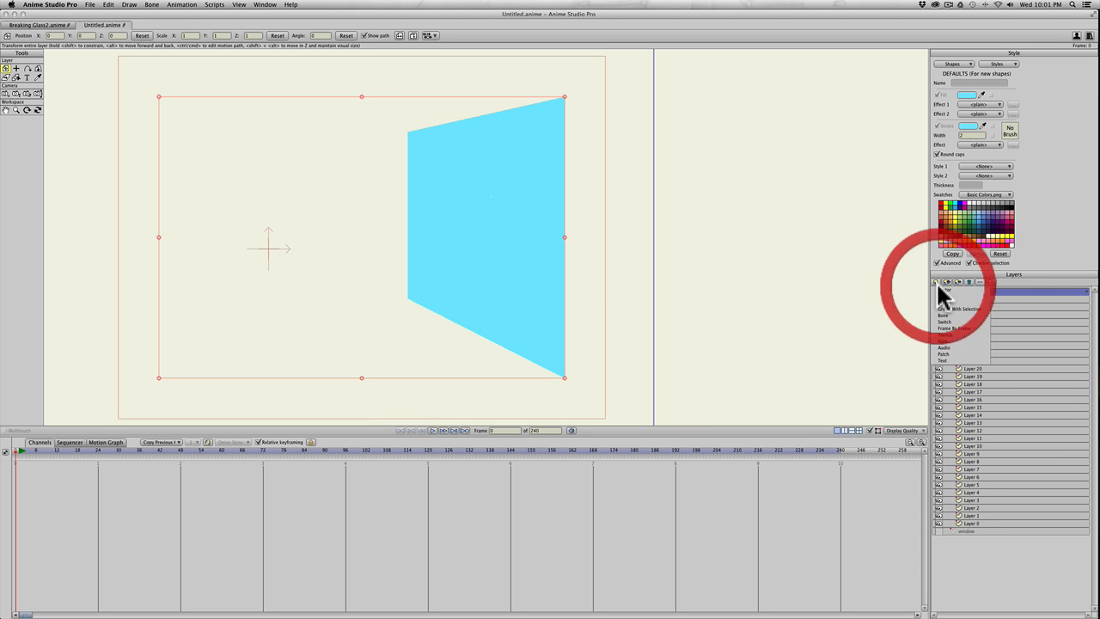
click(938, 289)
drag(954, 298, 975, 531)
double_click(974, 531)
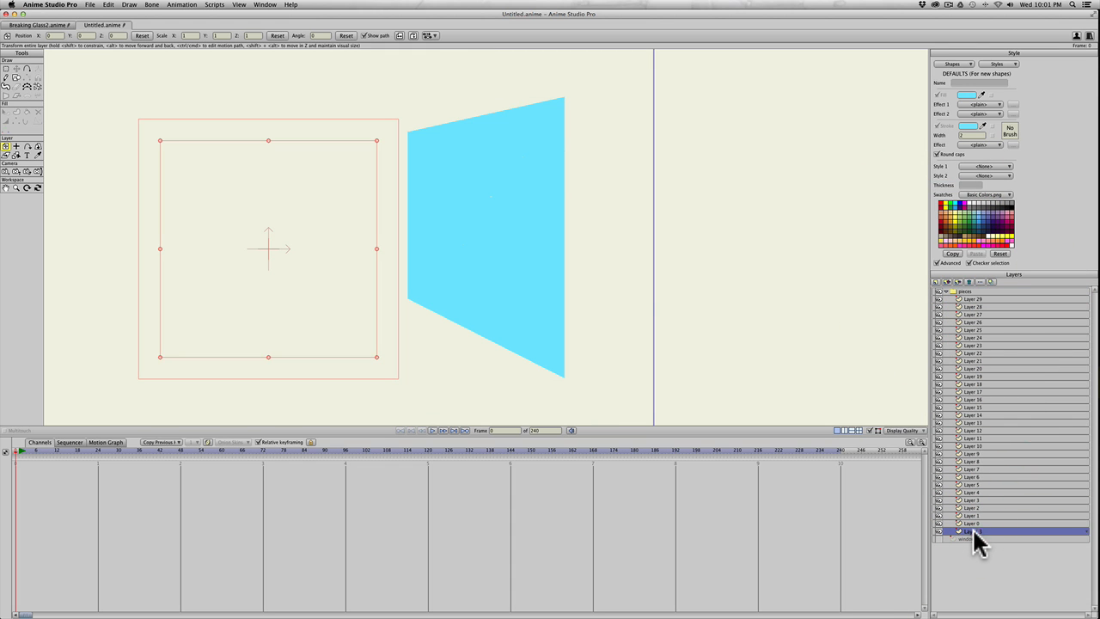
text(f)
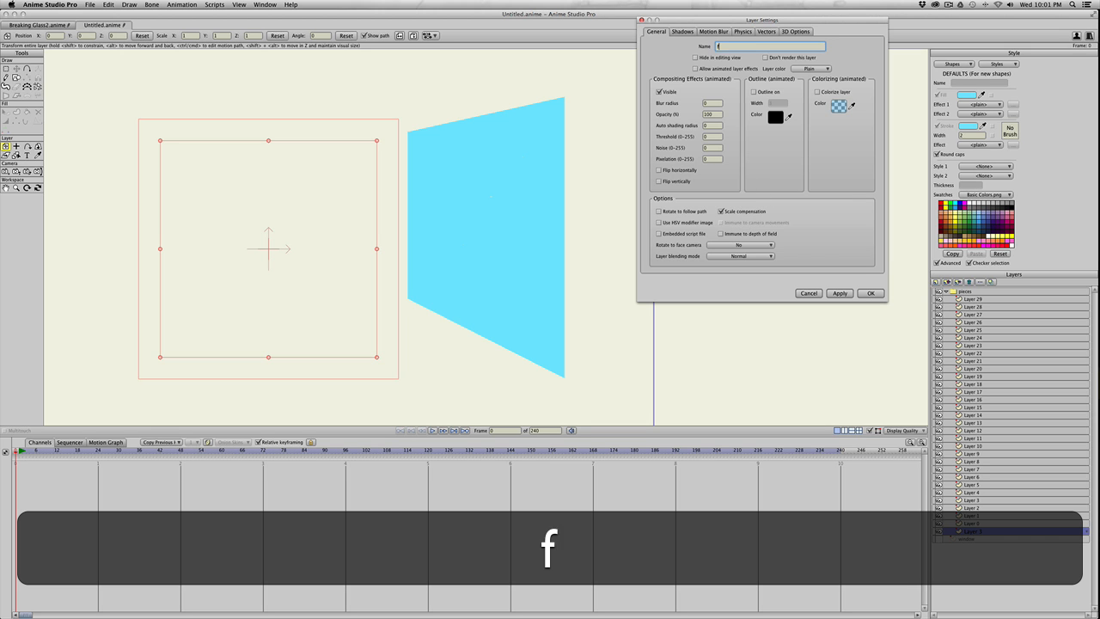
text(rame)
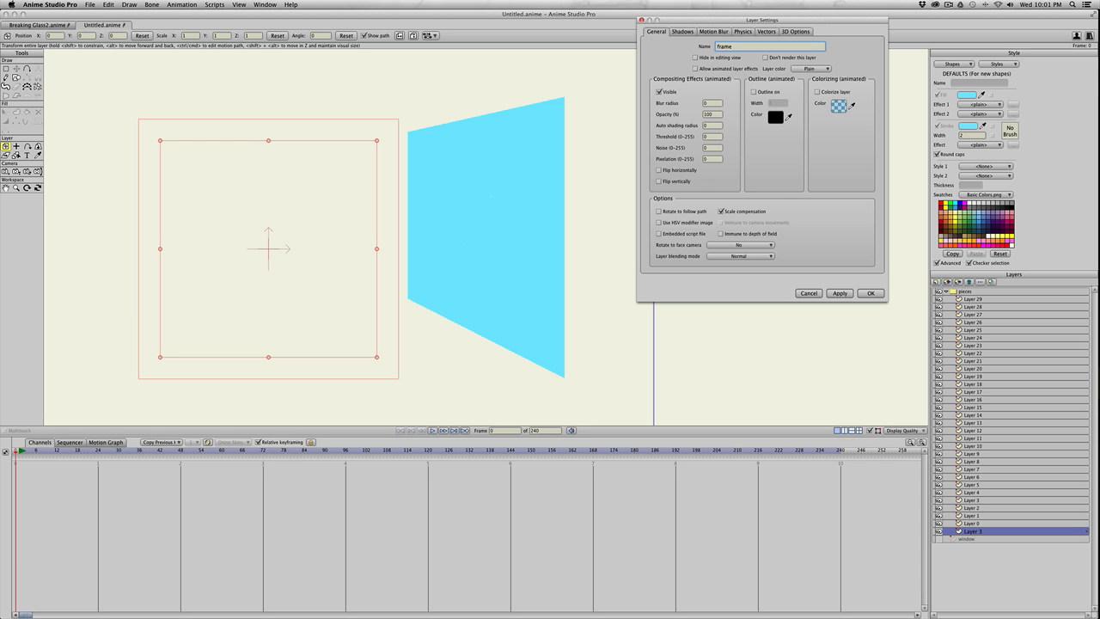
click(838, 293)
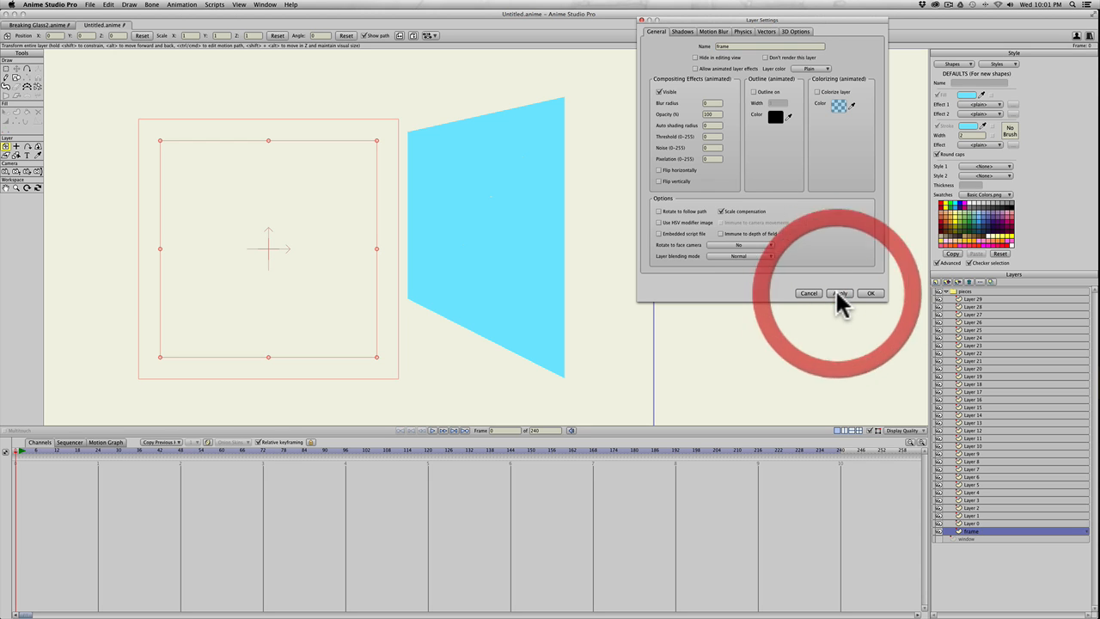
click(864, 293)
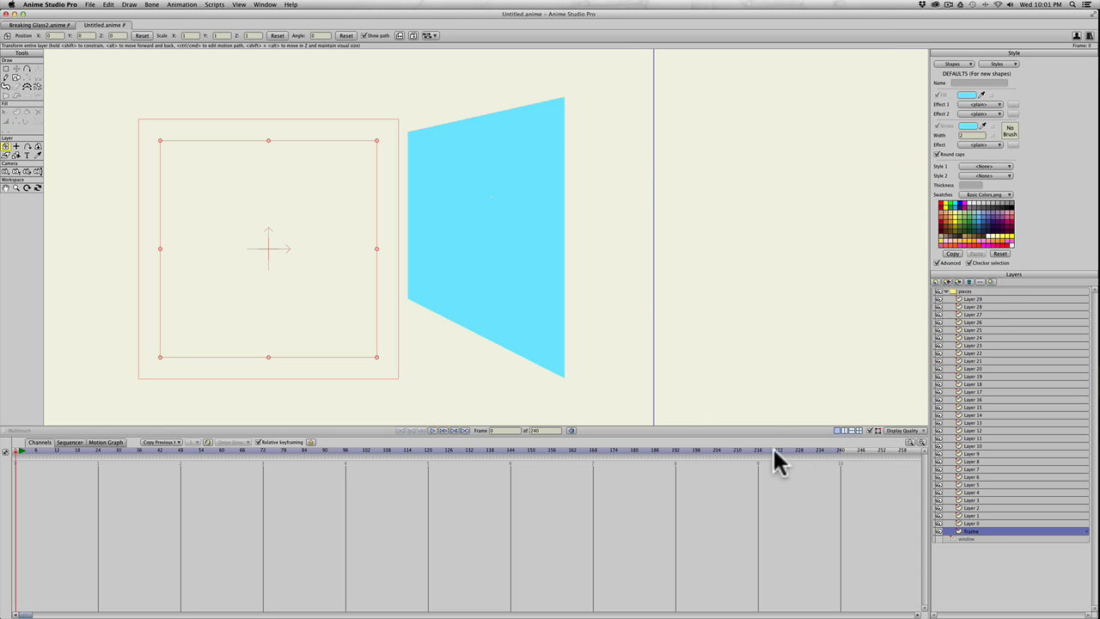
Set the frame layer as a non-moving object in its physics settings.
double_click(975, 529)
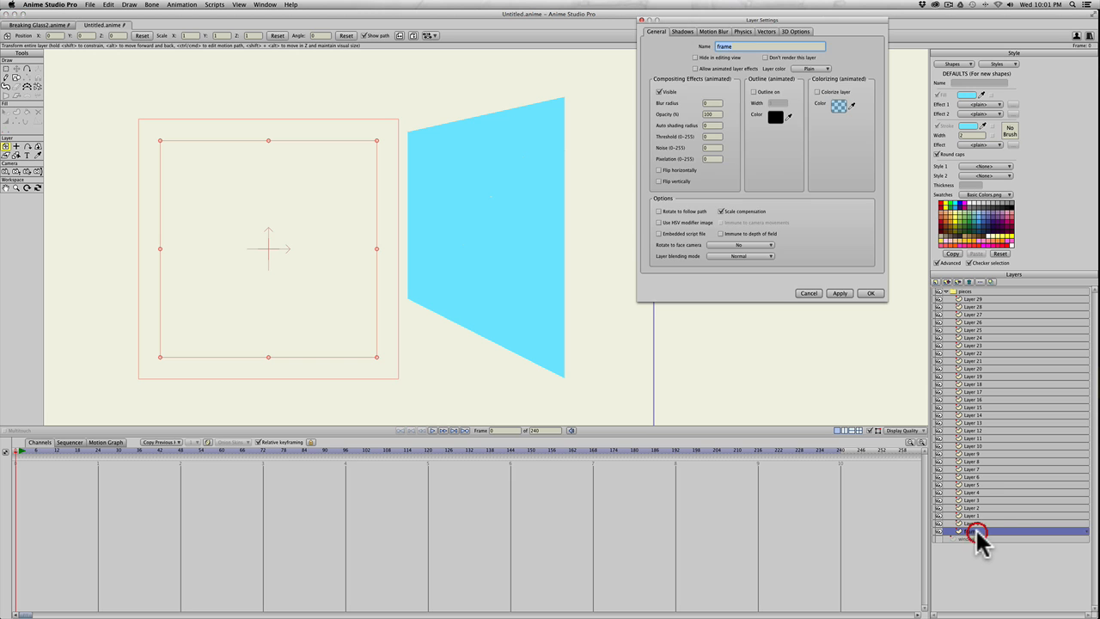
click(741, 31)
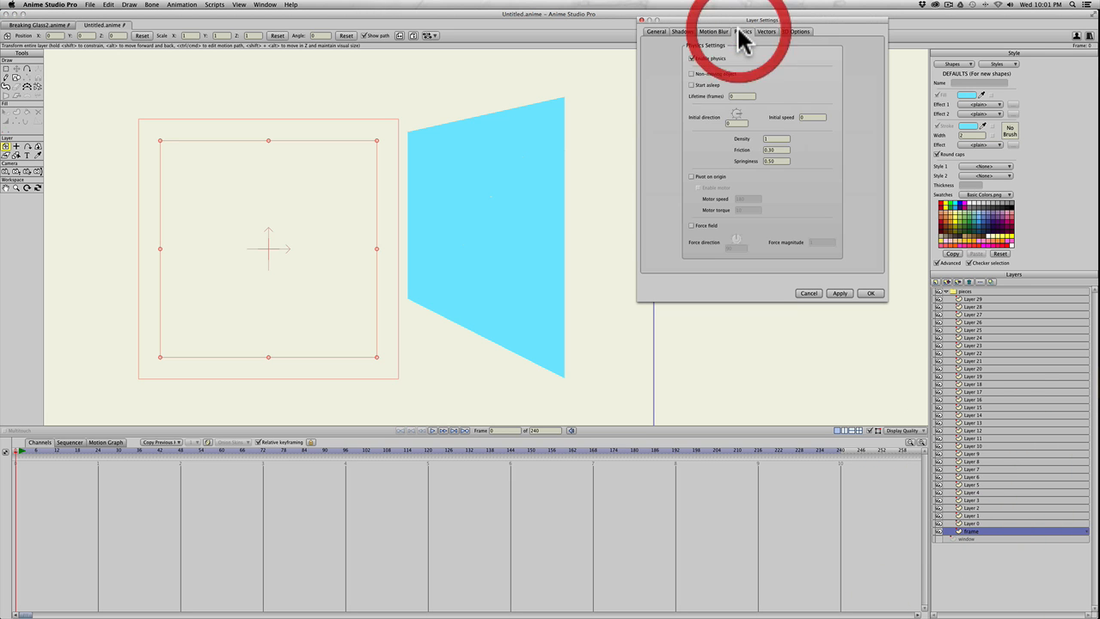
click(691, 74)
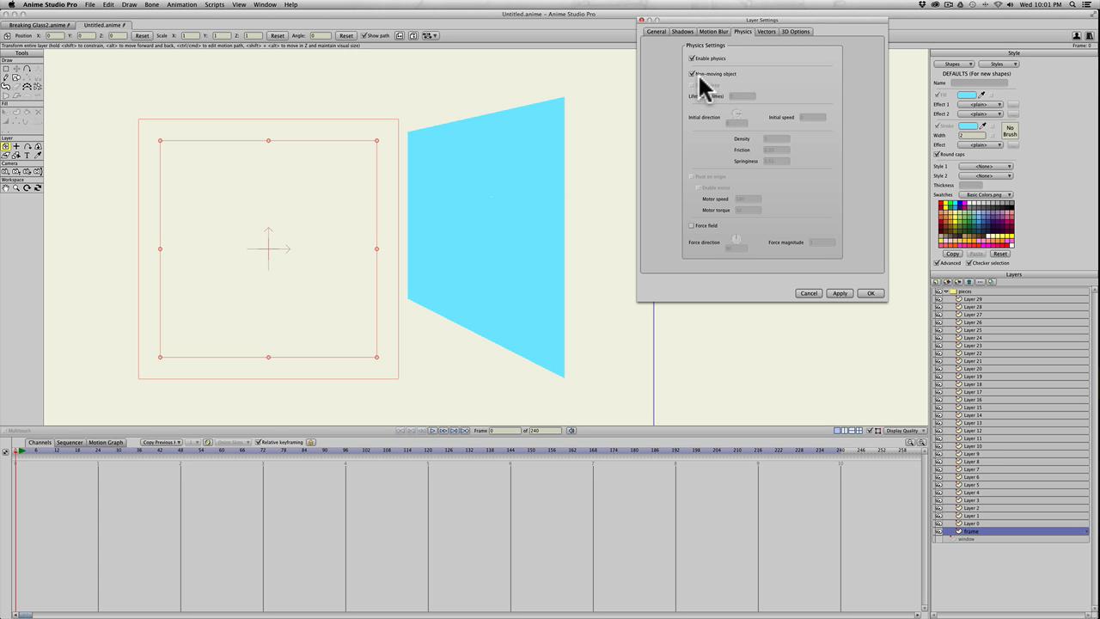
click(840, 293)
click(863, 294)
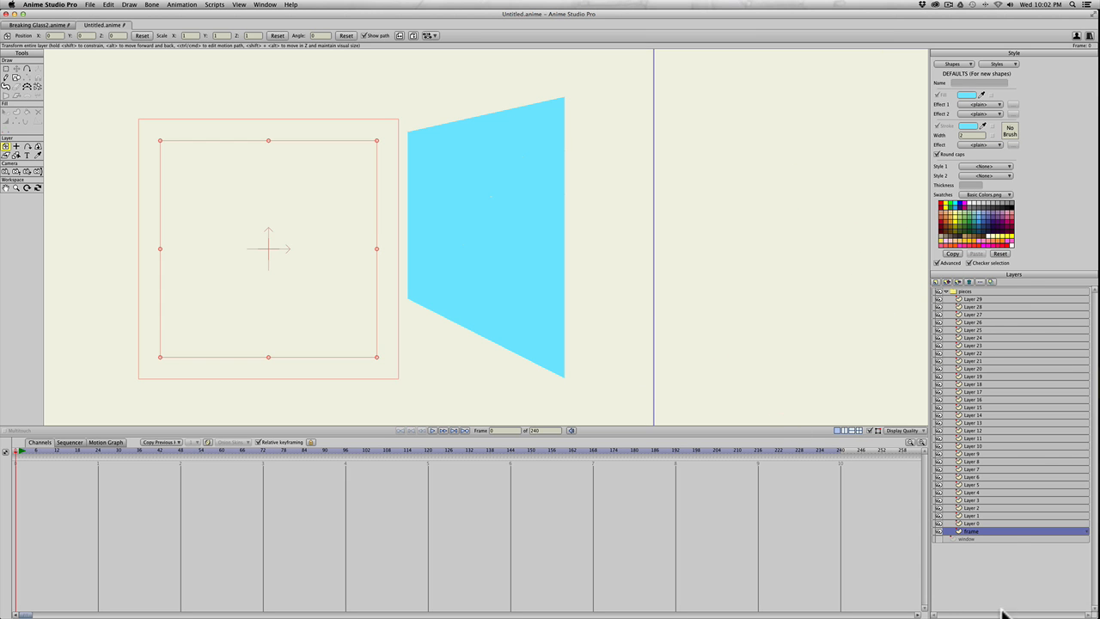
Draw a long, thin horizontal rectangle filled with dark green beneath the blue pane on the frame layer.
click(16, 78)
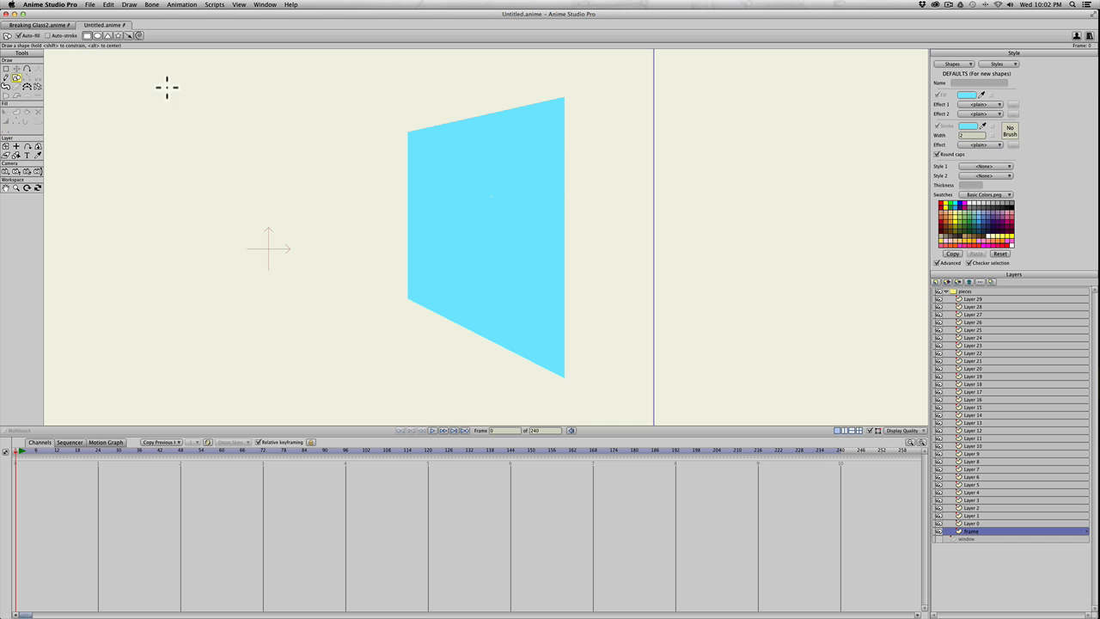
click(966, 223)
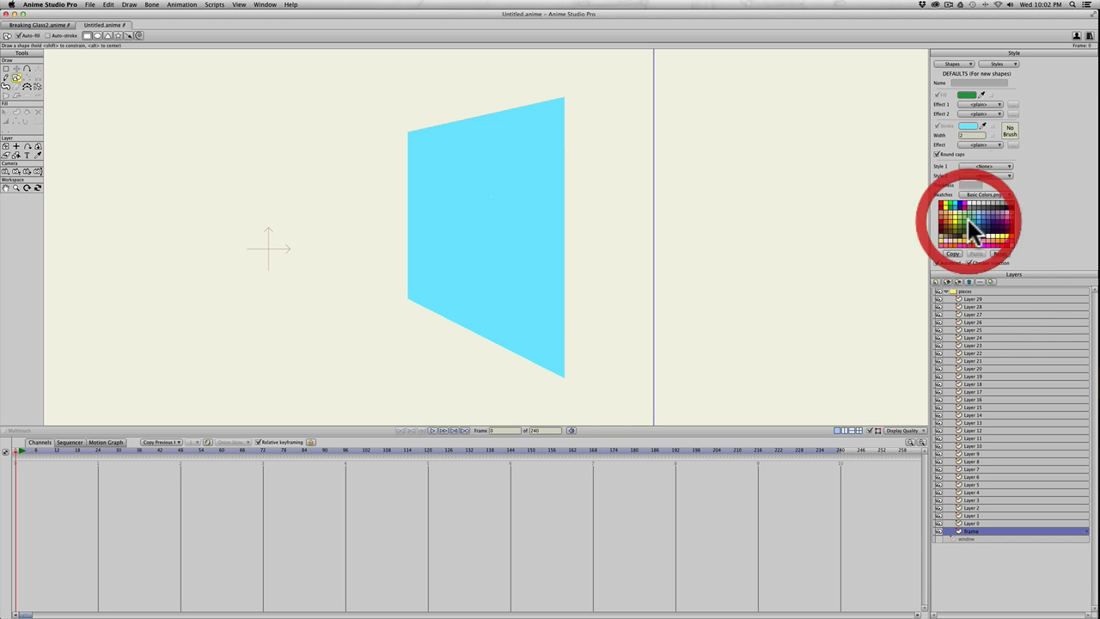
mouse_move(373, 411)
mouse_down()
mouse_move(510, 388)
mouse_move(628, 399)
mouse_up()
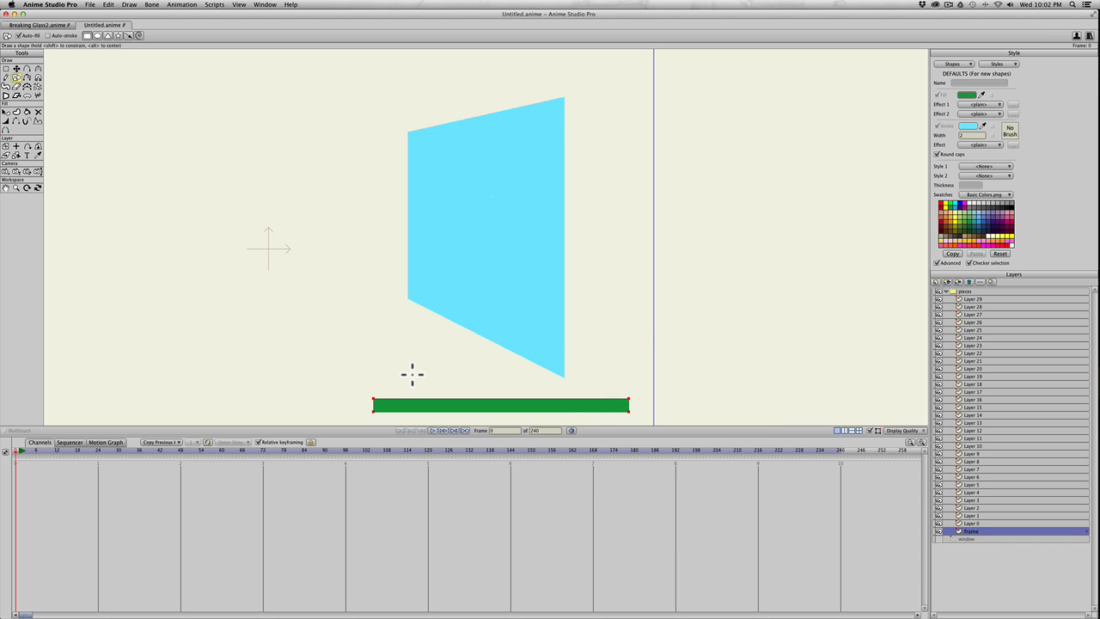
Check the frame layer's Non-moving object setting without applying changes, and preview frame 1 before returning to frame 0.
click(994, 530)
click(994, 530)
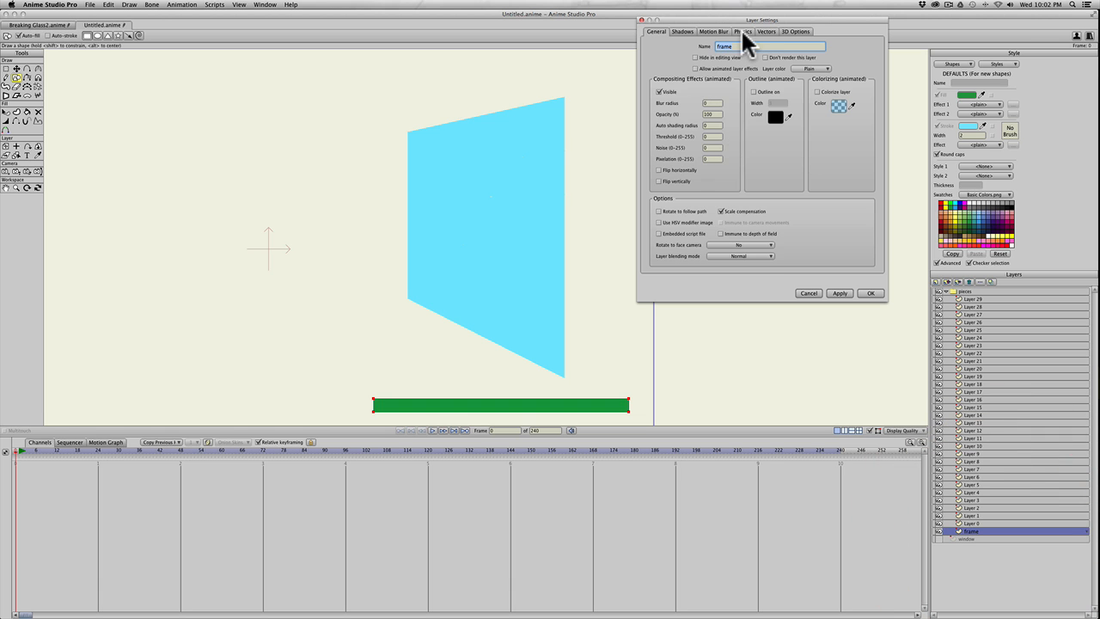
click(740, 31)
click(693, 74)
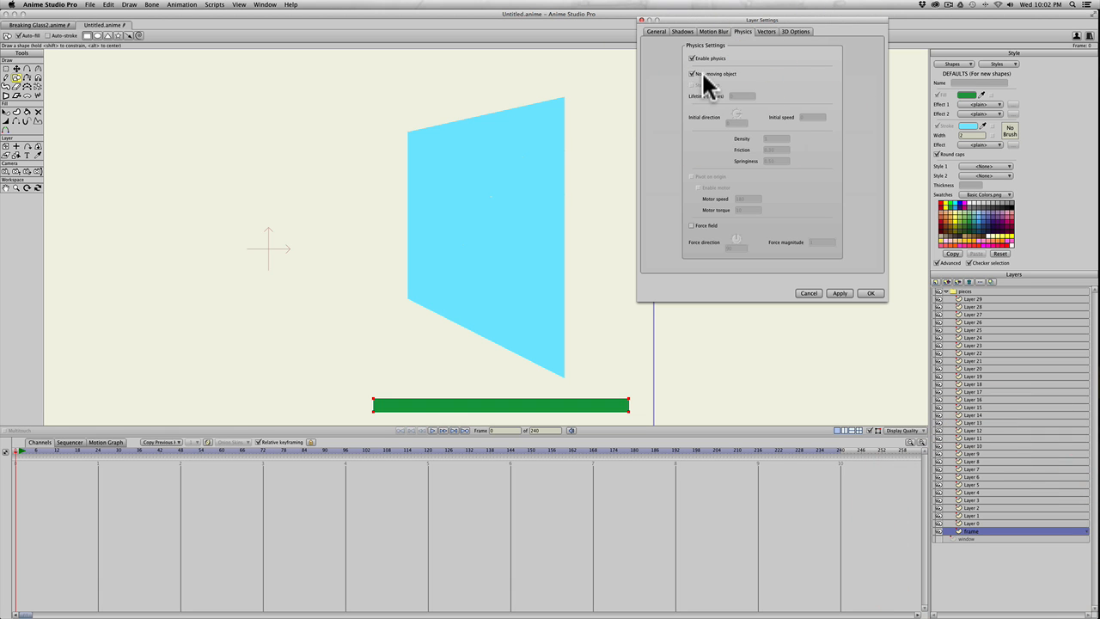
click(809, 293)
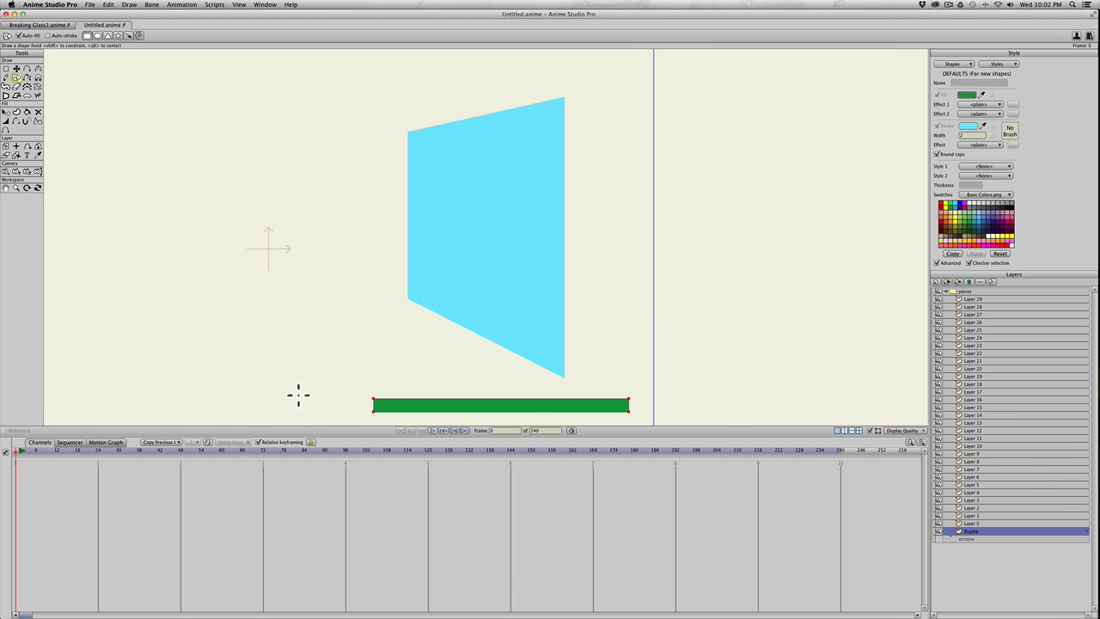
click(19, 451)
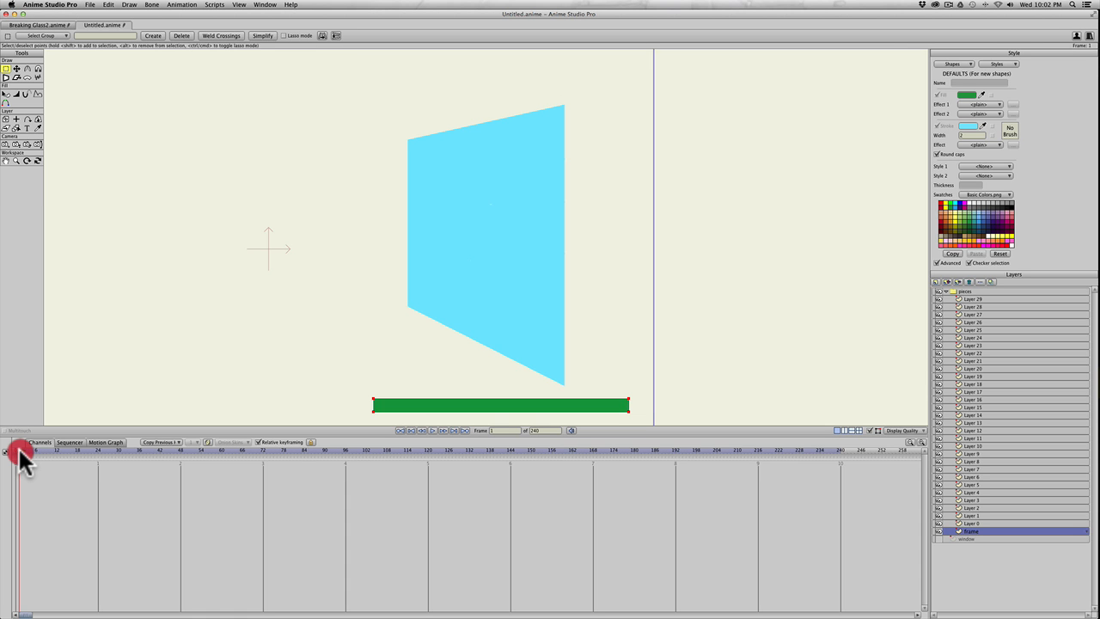
mouse_move(19, 452)
mouse_down()
mouse_move(166, 456)
mouse_move(8, 455)
mouse_move(110, 467)
mouse_move(6, 466)
mouse_up()
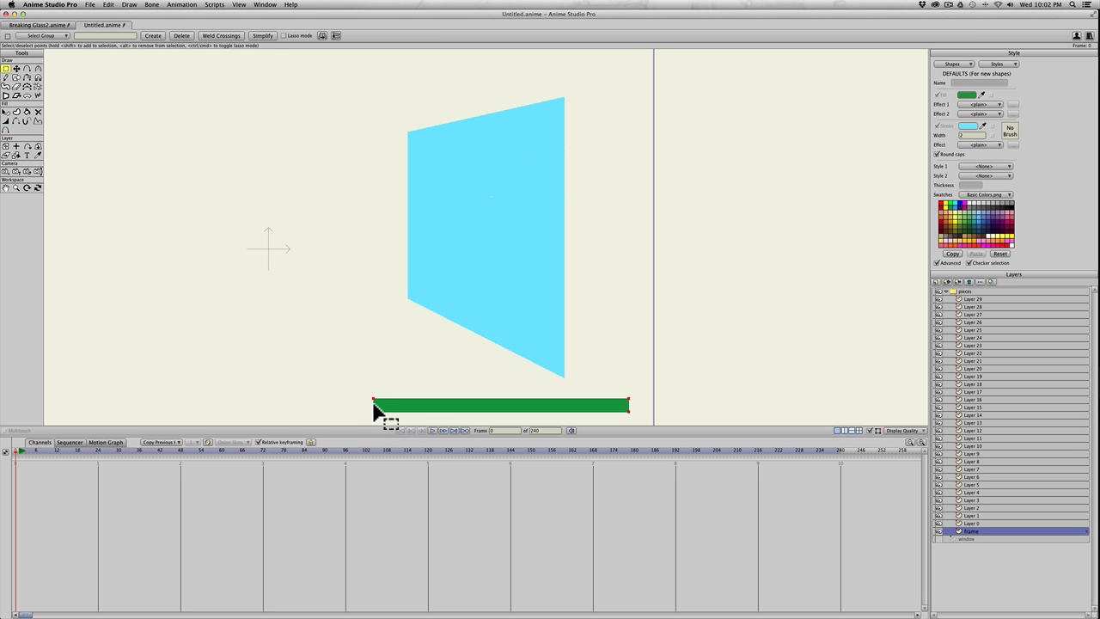
Raise the green bar's left end to slant it below the pane's bottom edge, and adjust its upper corner points.
key(g)
drag(358, 424, 375, 339)
key(t)
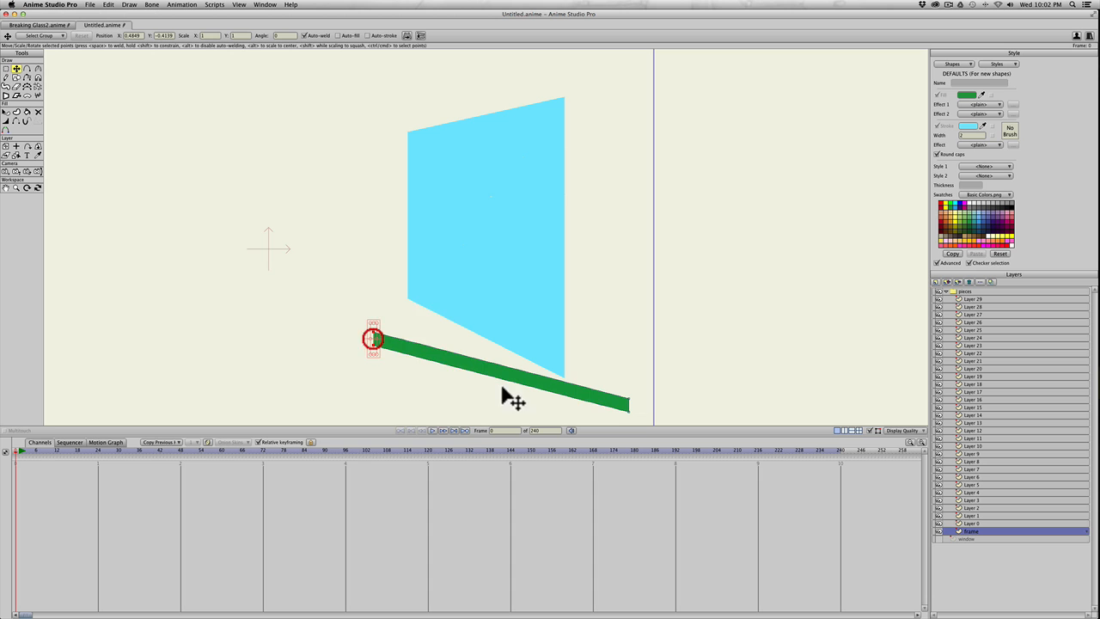
key(t)
drag(627, 398, 618, 407)
mouse_move(376, 333)
mouse_down()
mouse_move(384, 319)
mouse_move(392, 326)
mouse_up()
Preview the pieces falling onto the slanted bar, and reposition its corner points at frame 0 to thicken it.
drag(19, 456, 256, 453)
click(119, 452)
drag(55, 452, 5, 464)
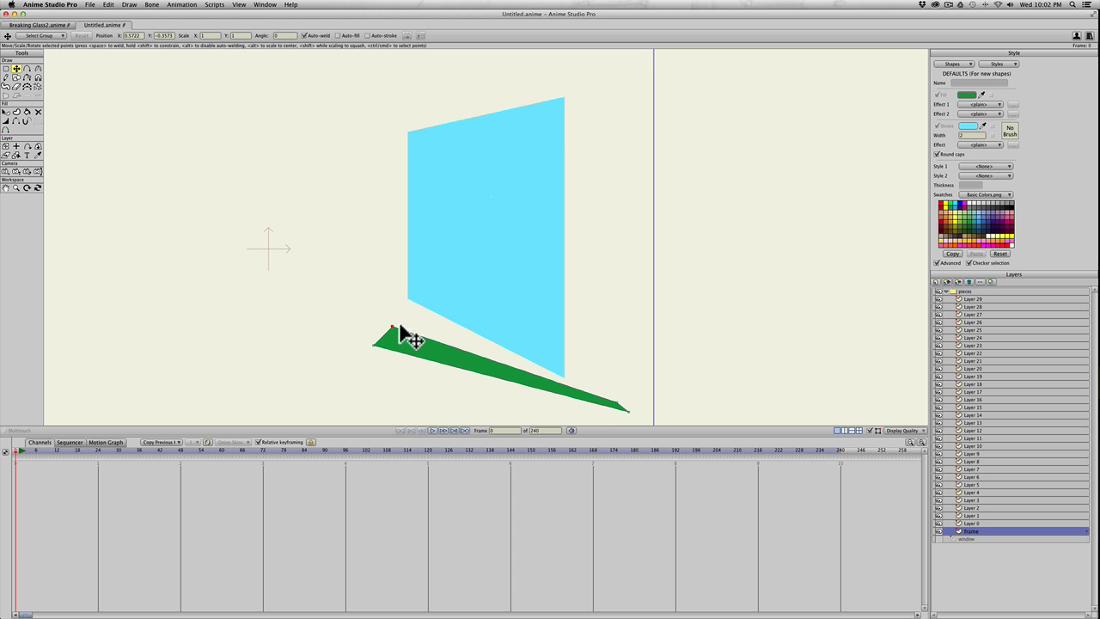
drag(627, 411, 607, 399)
drag(390, 329, 397, 318)
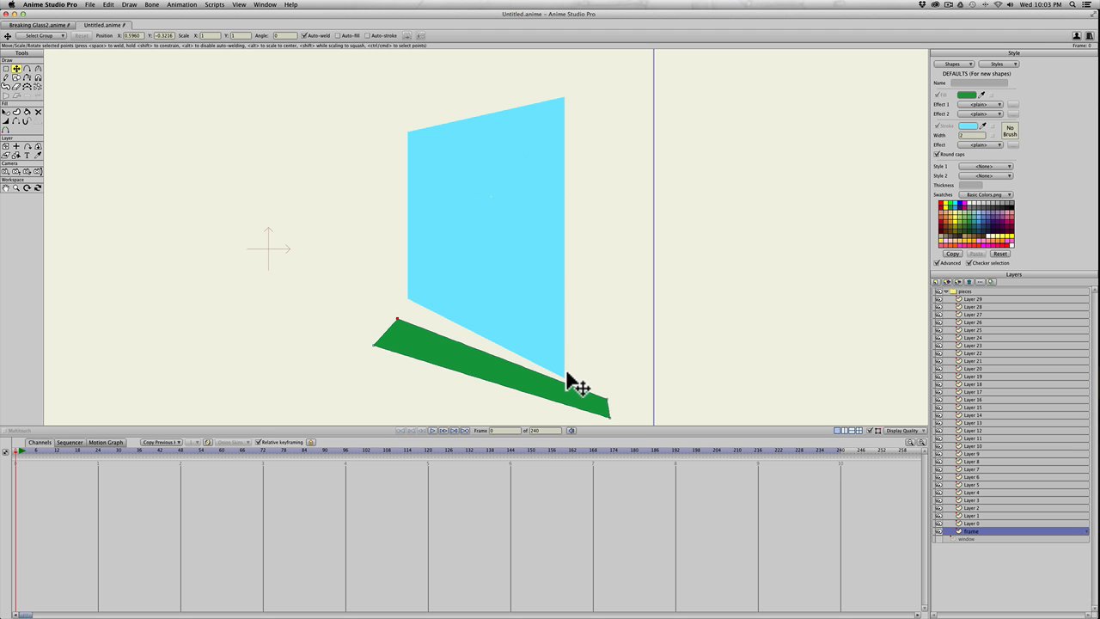
Draw a narrow vertical green bar along the pane's right edge, and preview the physics before returning to frame 0.
key(s)
drag(573, 381, 584, 96)
drag(19, 449, 125, 450)
drag(57, 455, 1, 459)
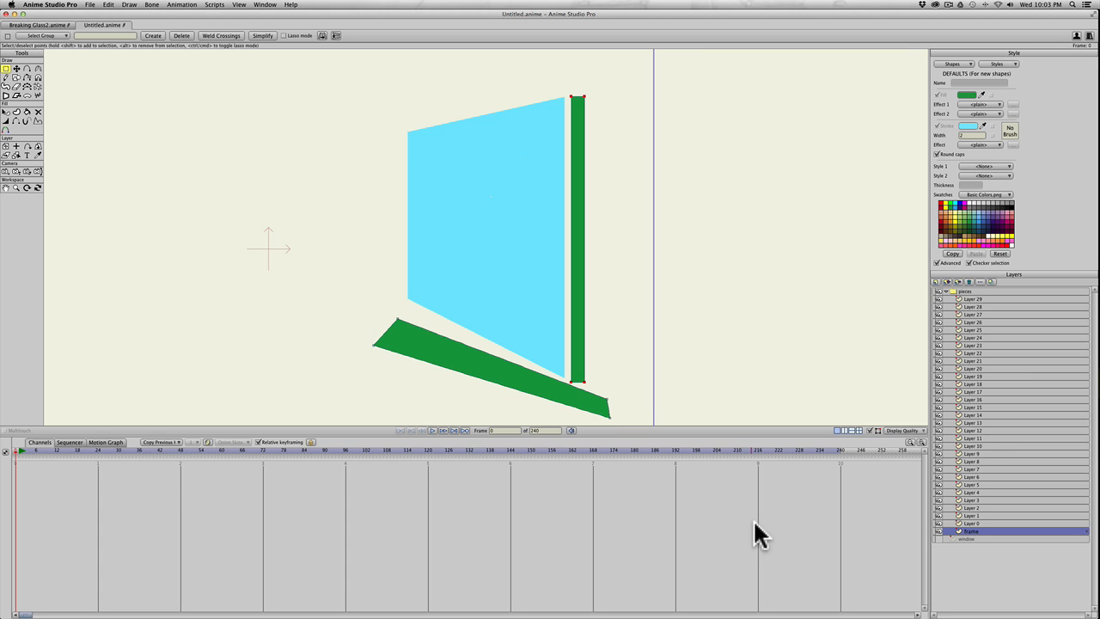
Turn on Start asleep in the physics settings for all shard layers, Layer 29 through Layer 0, and preview the simulation.
click(987, 299)
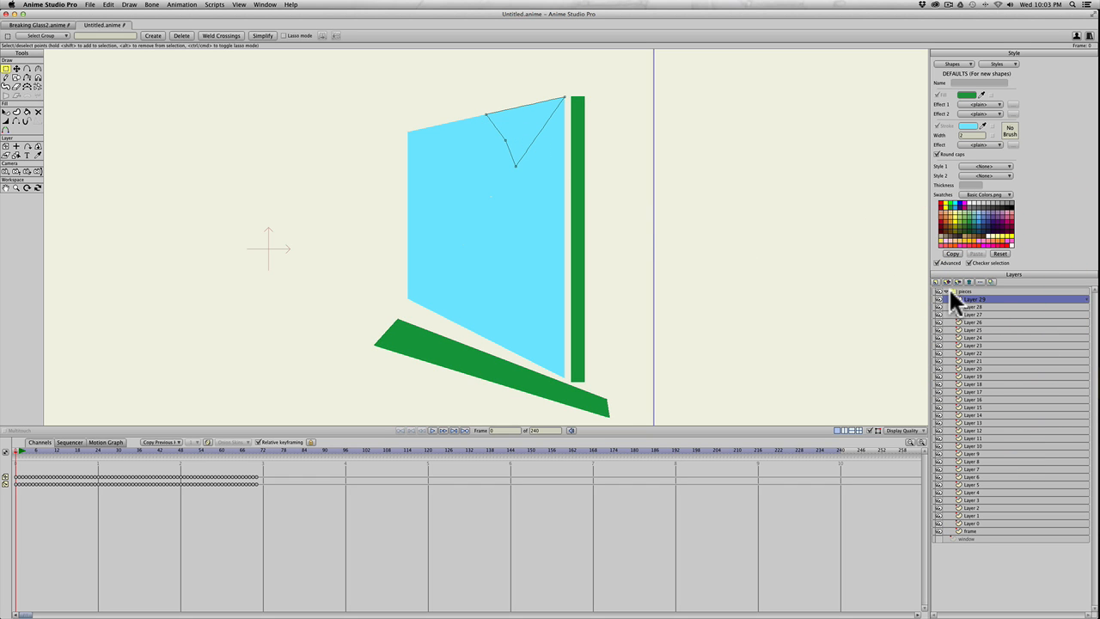
double_click(997, 299)
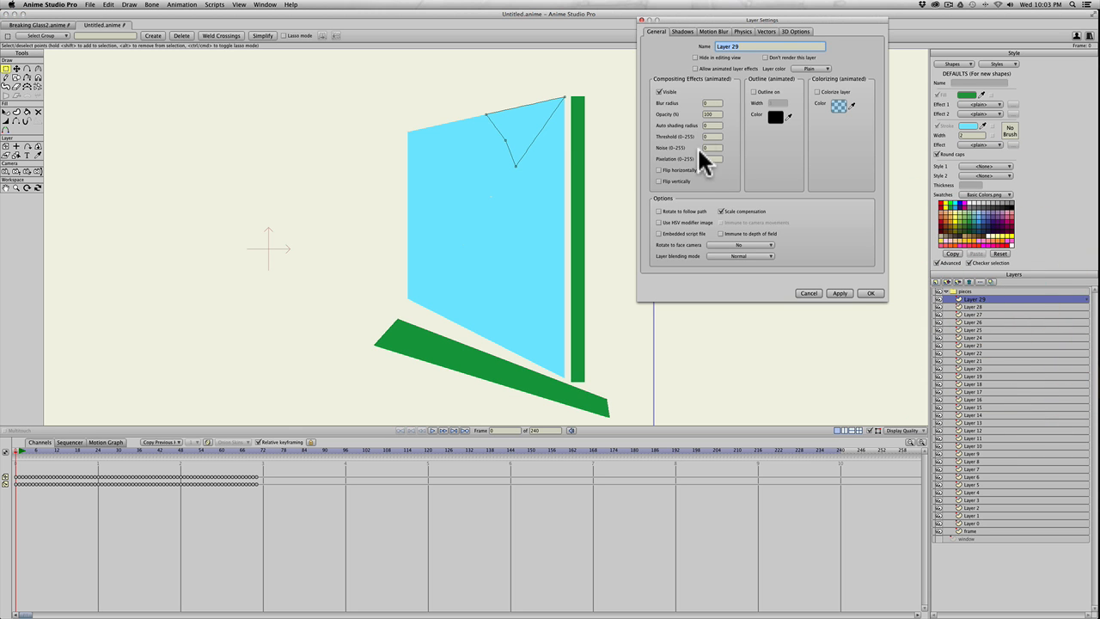
drag(783, 19, 755, 51)
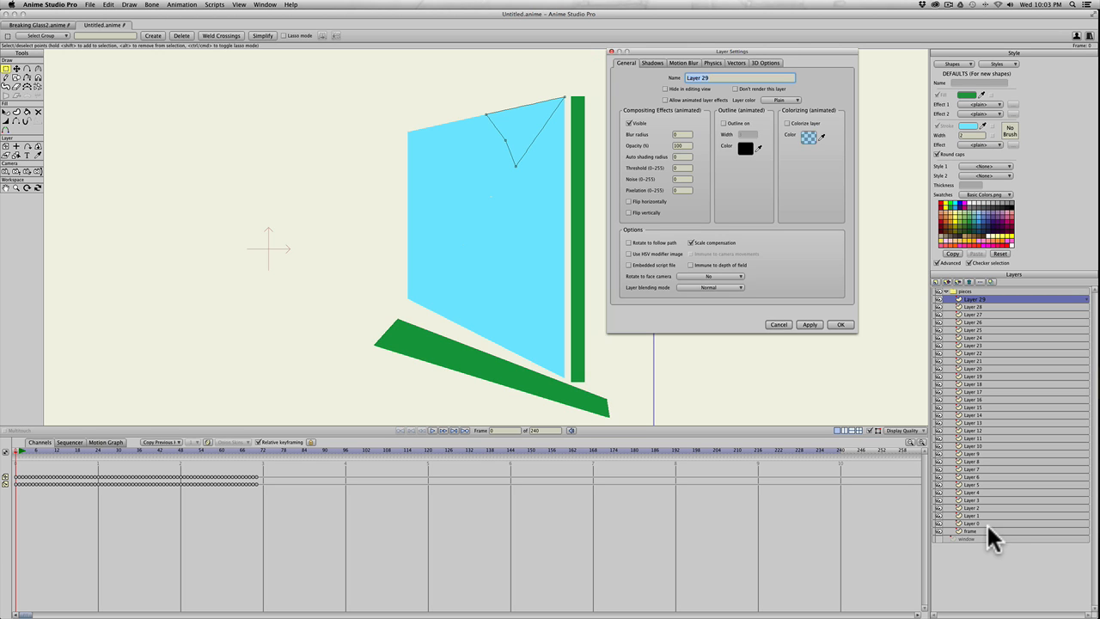
key(shift)
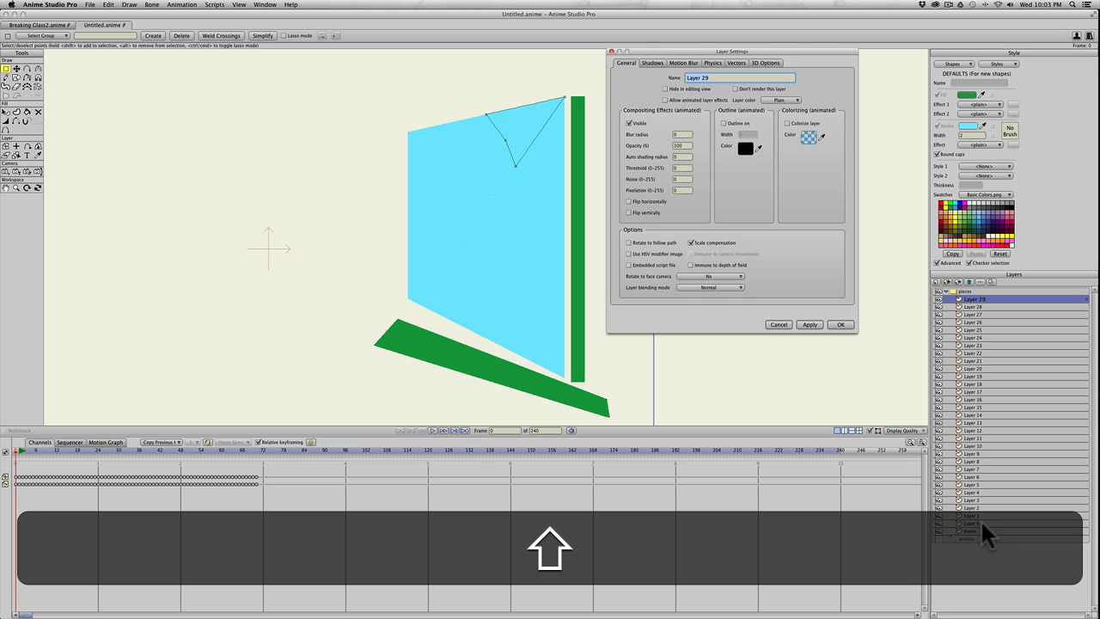
shift+click(981, 518)
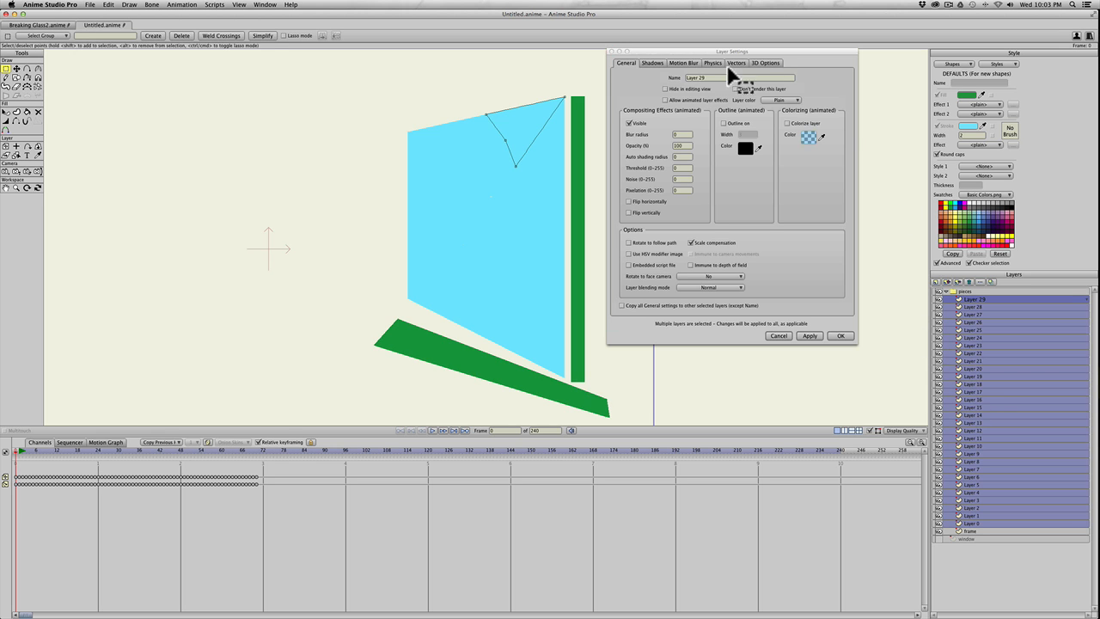
click(706, 64)
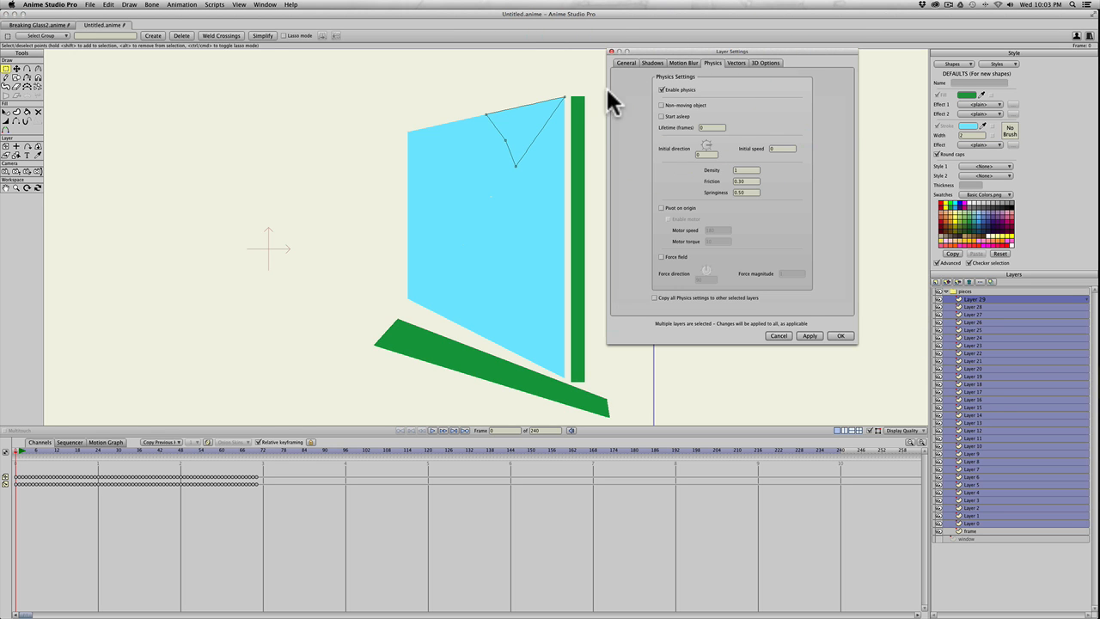
click(661, 116)
click(806, 335)
click(841, 336)
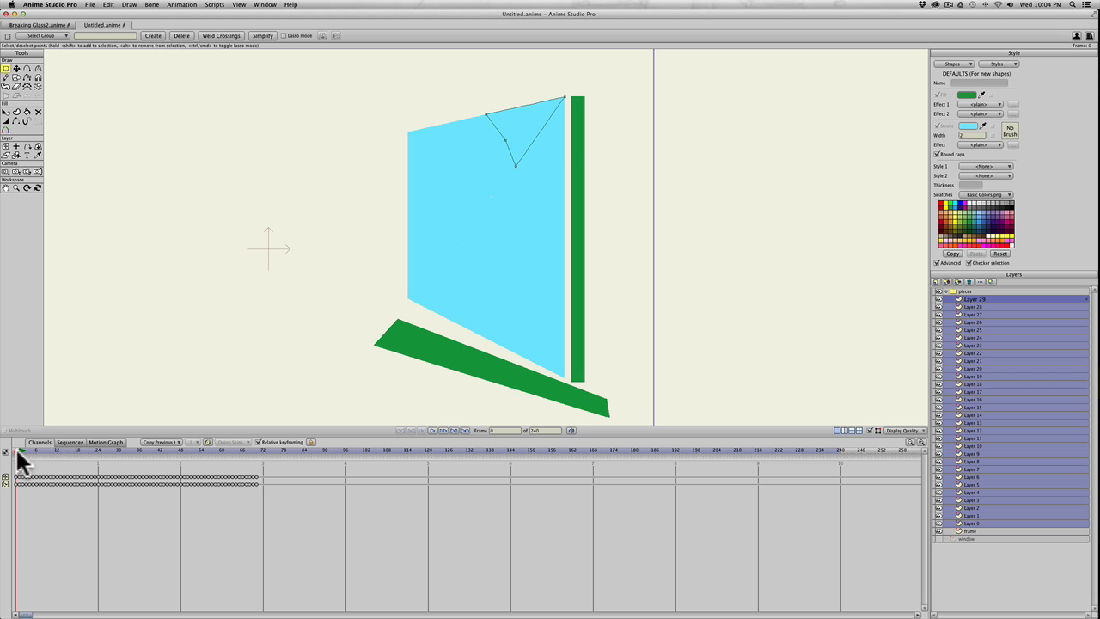
mouse_move(18, 451)
mouse_down()
mouse_move(112, 450)
mouse_move(7, 448)
mouse_up()
Add a vector layer named impact above Layer 29 inside the pieces group.
click(969, 297)
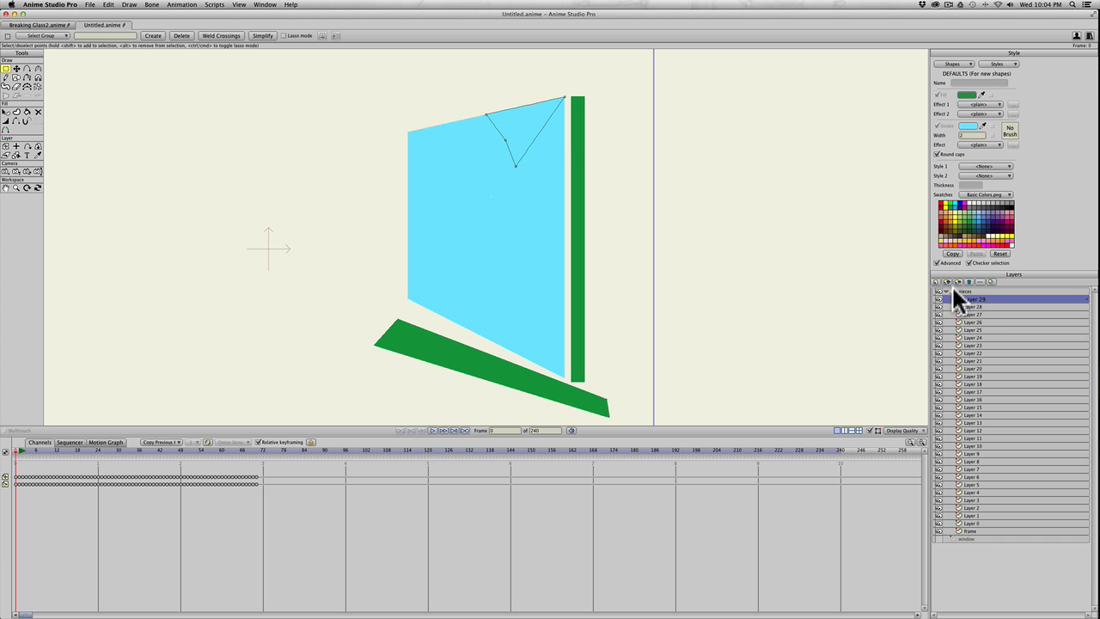
click(934, 280)
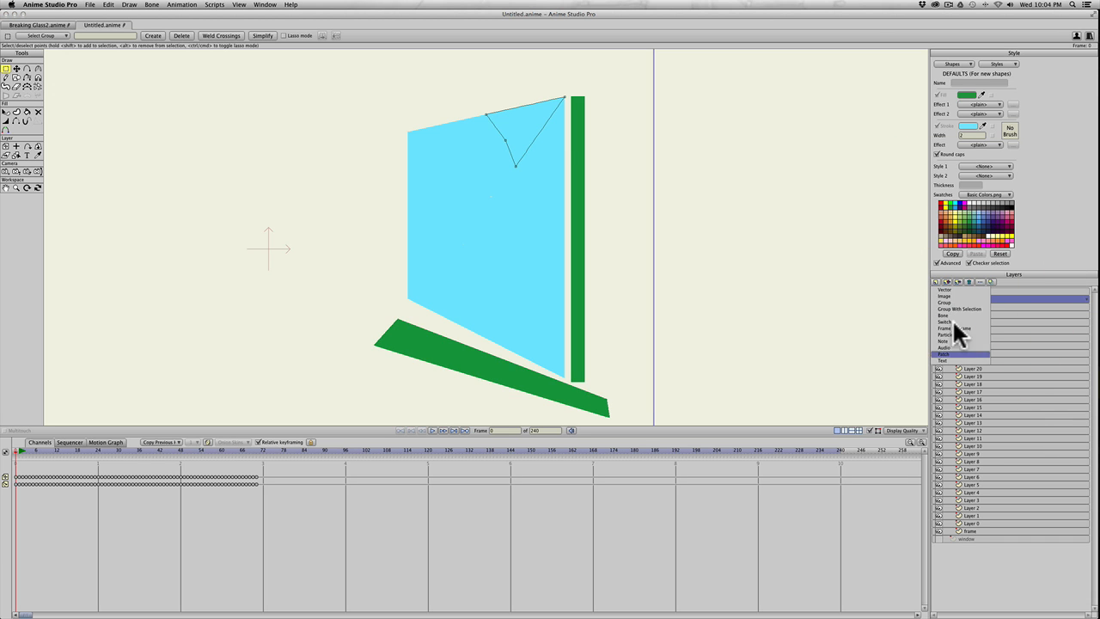
click(937, 289)
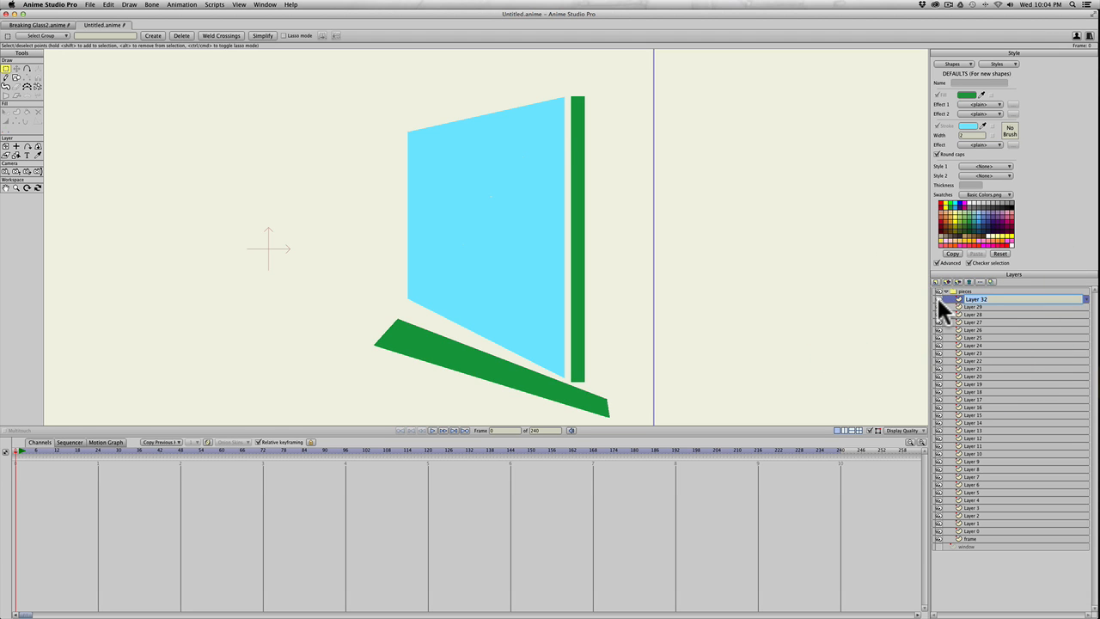
text(impact)
key(Return)
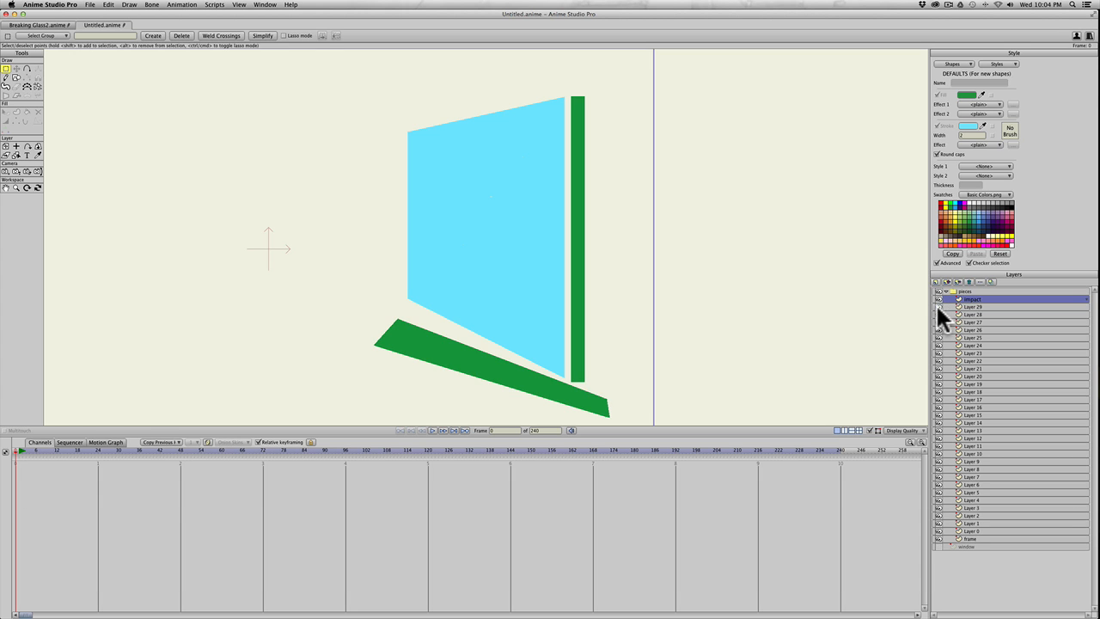
Draw a small orange circle without a stroke to the left of the pane on the impact layer, and preview its physics.
click(969, 298)
click(16, 78)
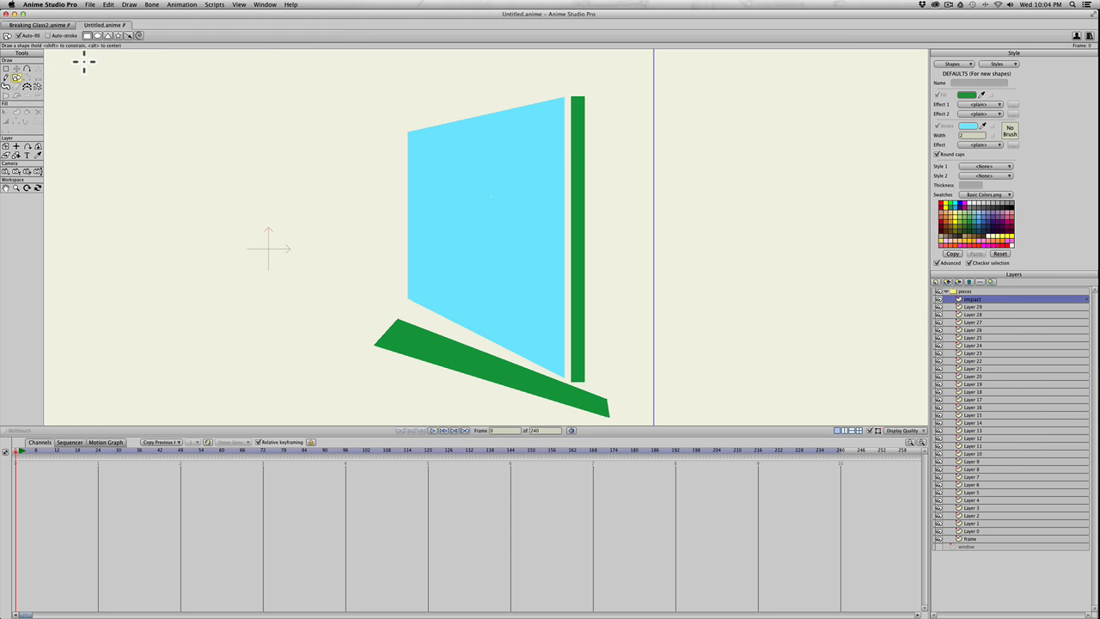
click(96, 35)
click(947, 220)
drag(273, 195, 311, 231)
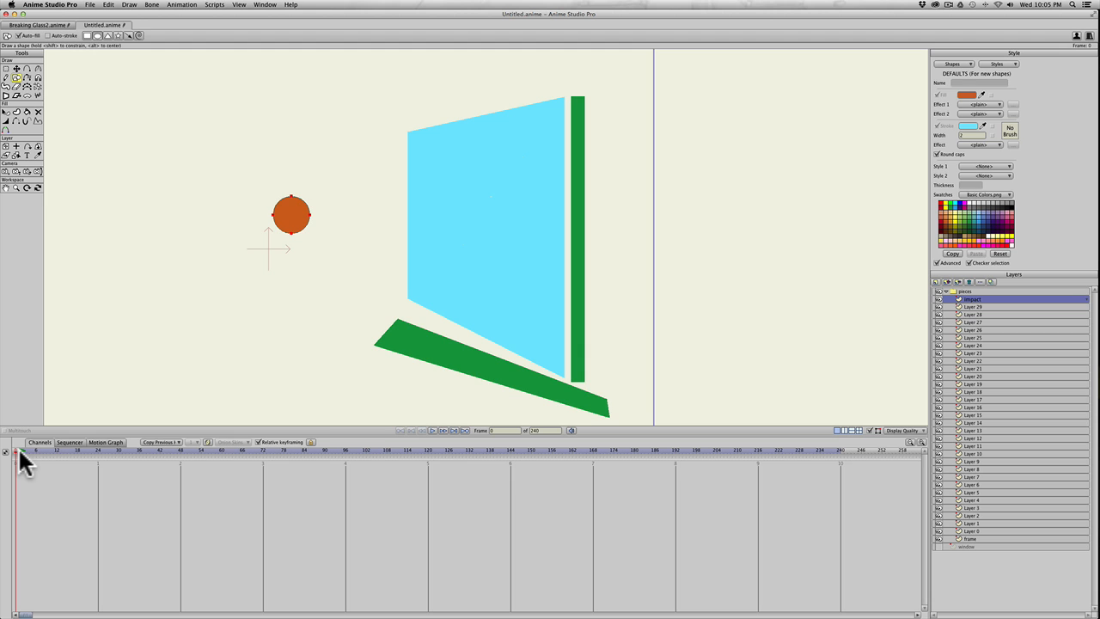
mouse_move(19, 453)
mouse_down()
mouse_move(67, 448)
mouse_move(7, 449)
mouse_up()
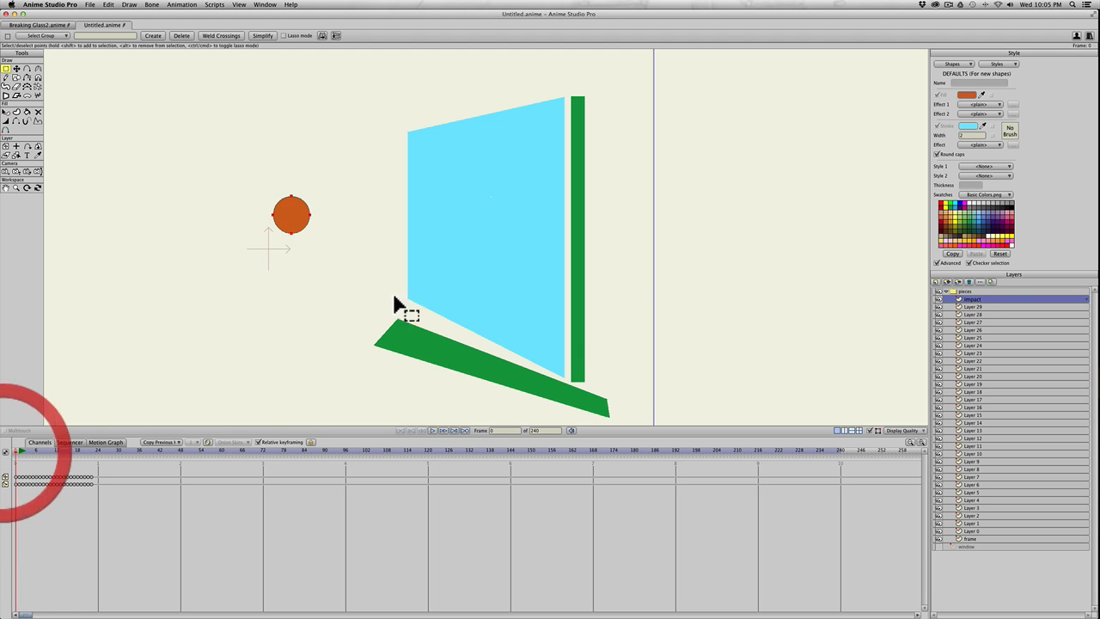
Turn on Start asleep and set the initial speed to 13.6258 for the impact layer, apply the settings, and preview the motion.
double_click(985, 300)
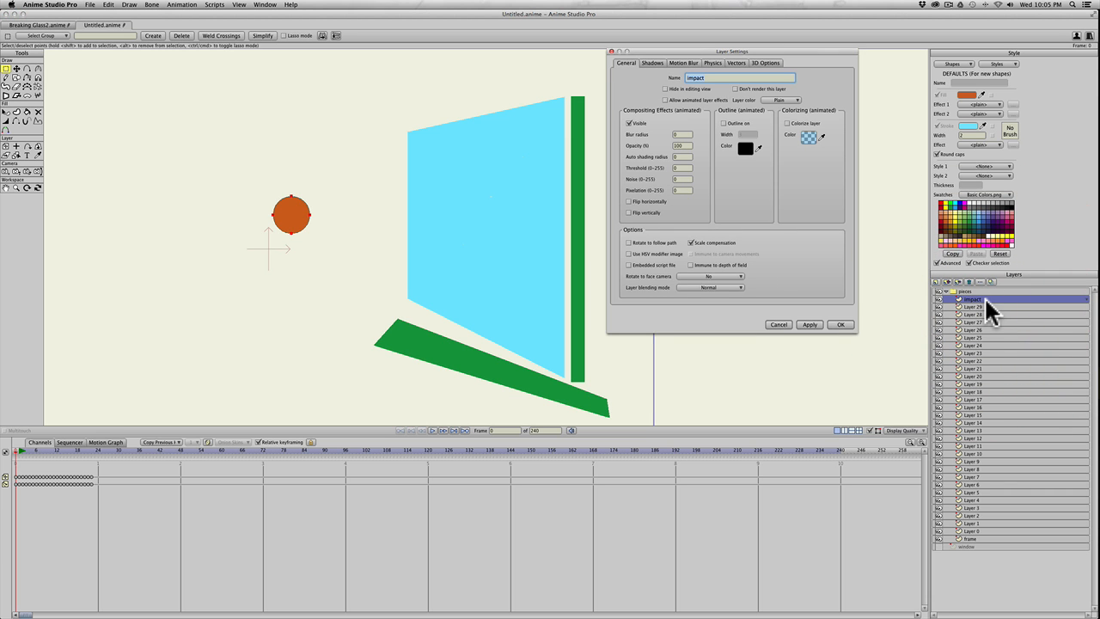
click(712, 62)
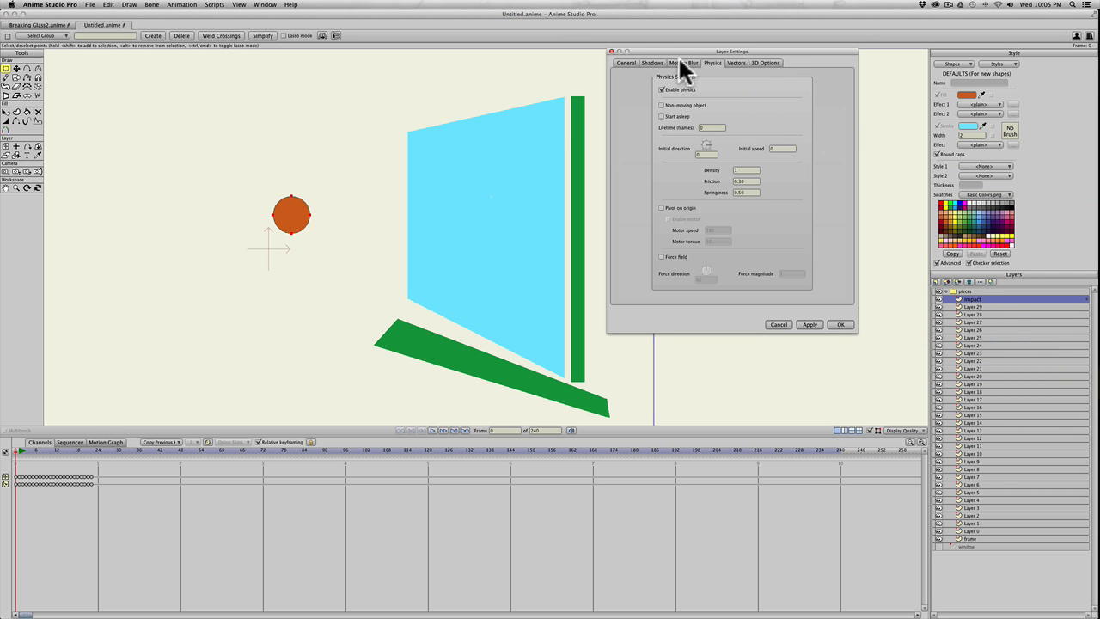
click(661, 116)
click(781, 149)
scroll(781, 150, up, 1)
click(806, 323)
click(16, 450)
click(19, 452)
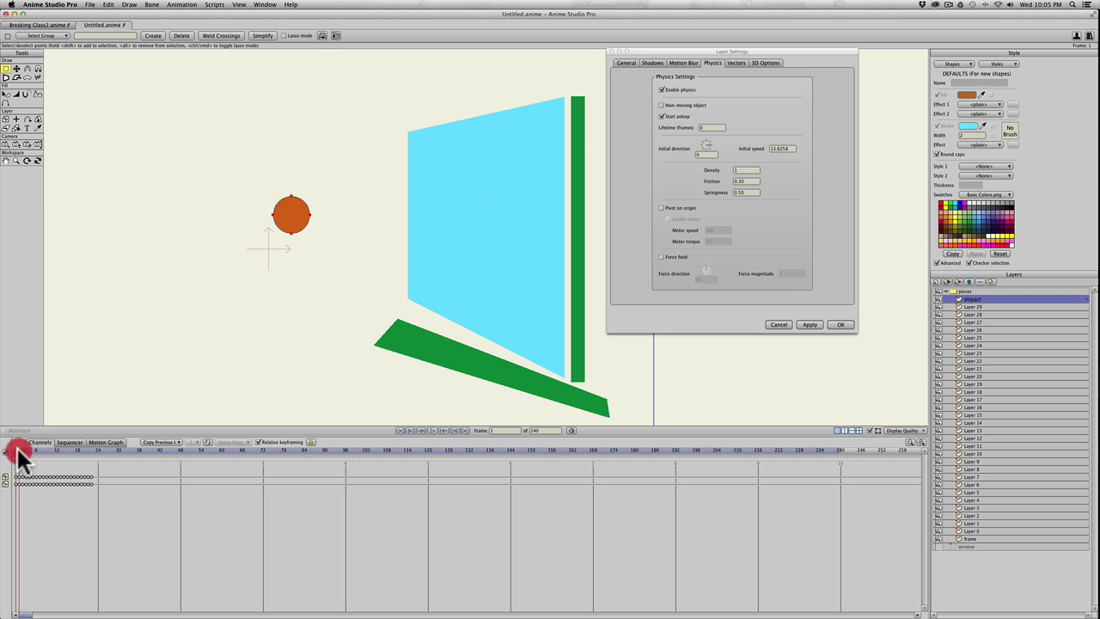
mouse_move(19, 450)
mouse_down()
mouse_move(30, 448)
mouse_move(4, 449)
mouse_up()
click(17, 450)
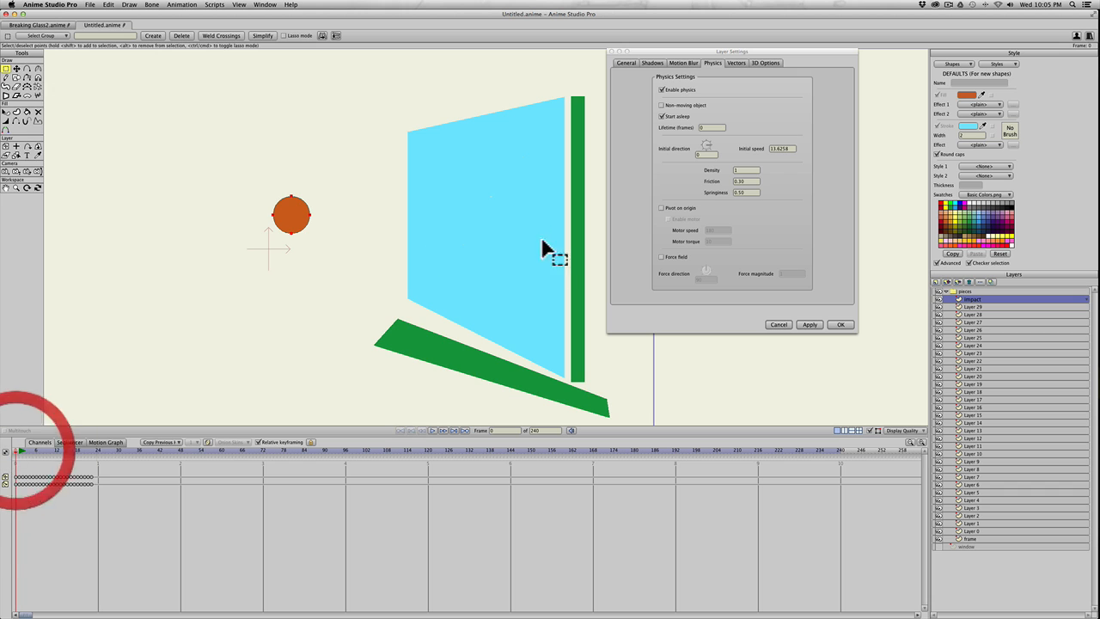
Try to turn off the impact layer's Start asleep option without applying it, previewing the motion and deleting the simulated keyframes after each attempt.
click(661, 116)
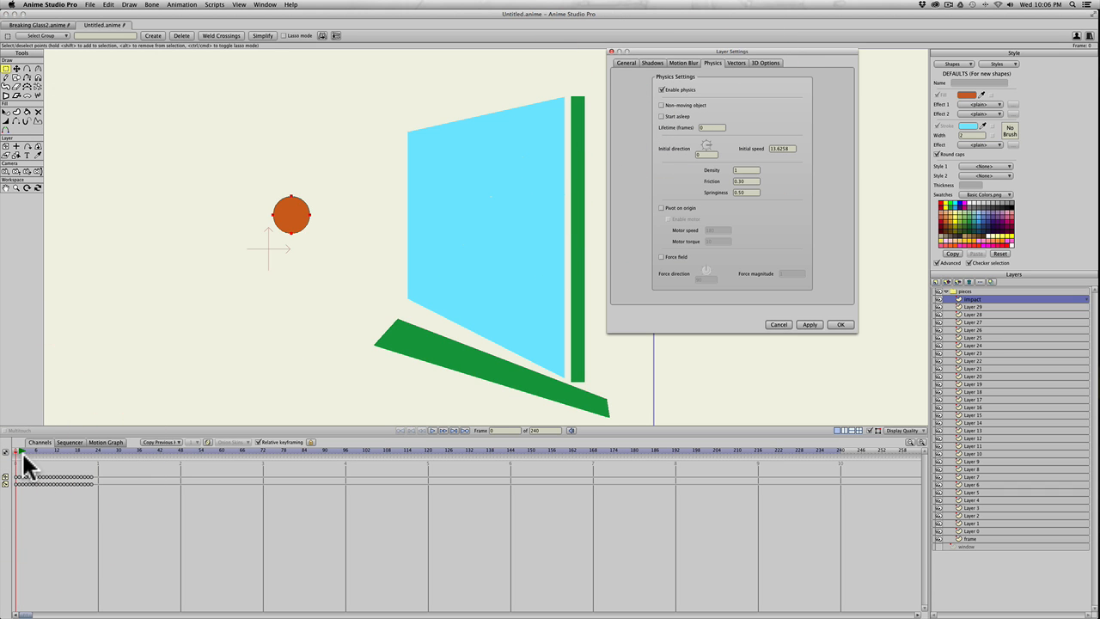
mouse_move(17, 449)
mouse_down()
mouse_move(27, 450)
mouse_move(3, 450)
mouse_up()
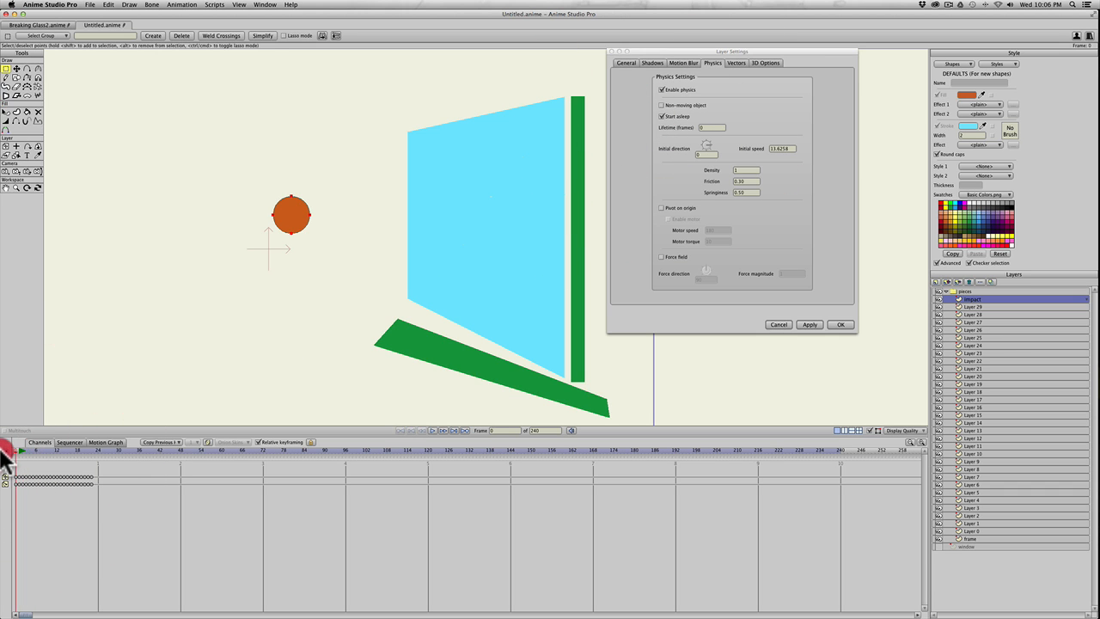
drag(106, 514, 7, 478)
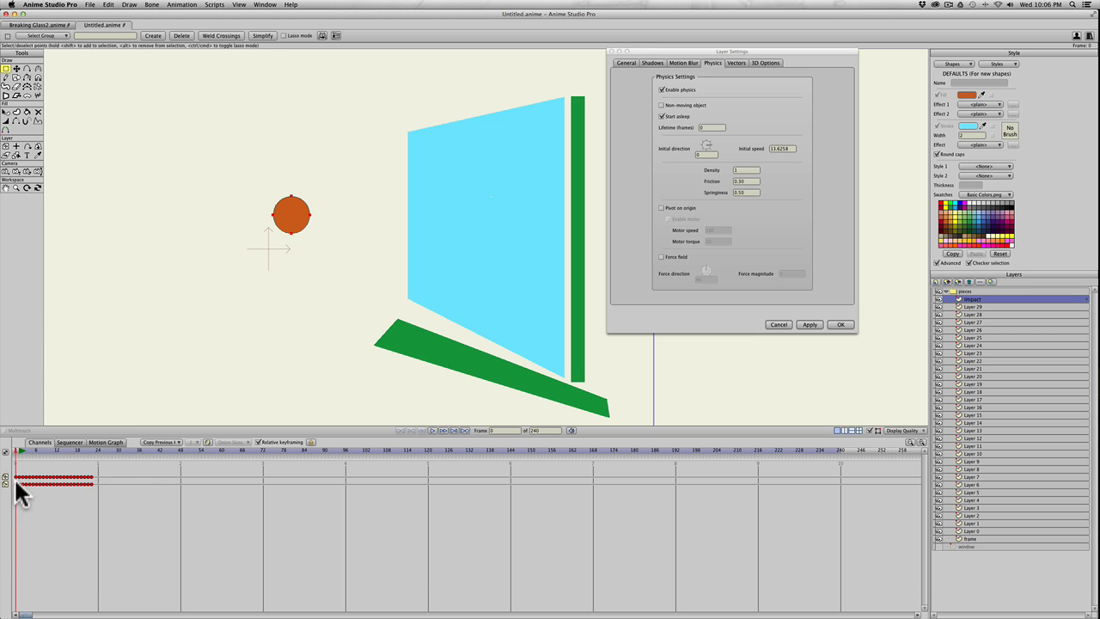
key(BackSpace)
click(19, 450)
drag(16, 450, 1, 490)
key(=)
key(BackSpace)
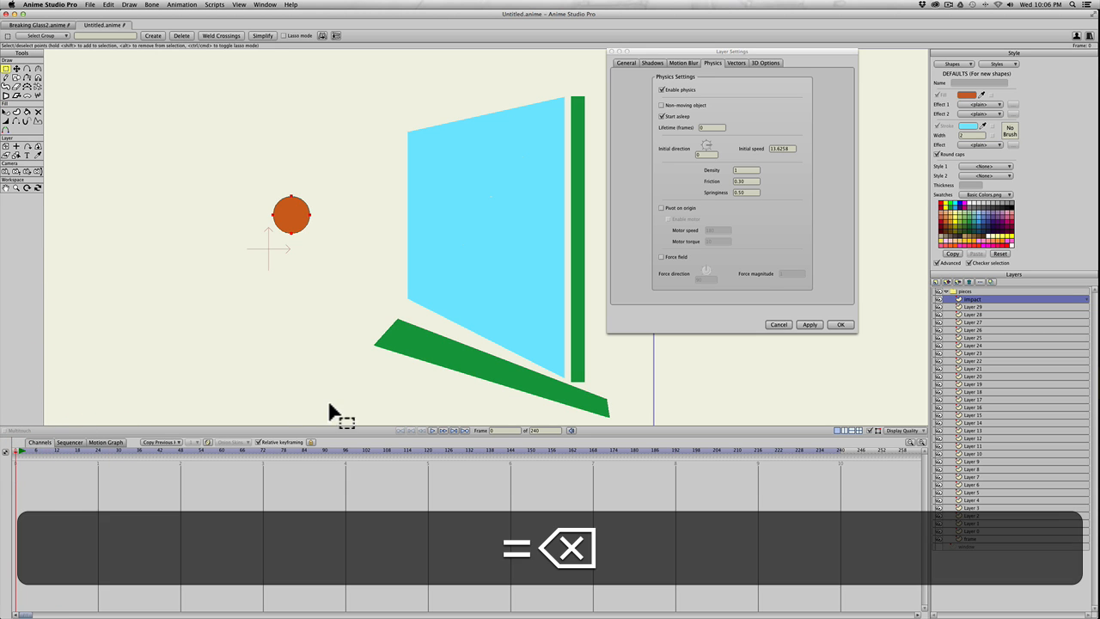
click(660, 116)
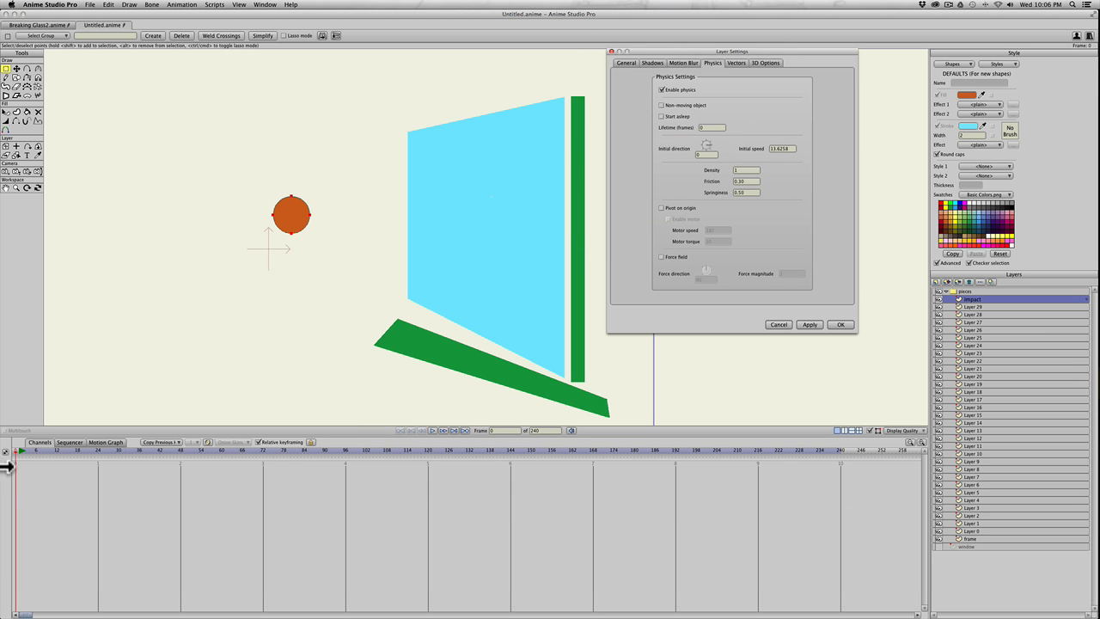
mouse_move(18, 448)
mouse_down()
mouse_move(33, 446)
mouse_move(1, 449)
mouse_up()
drag(47, 477, 2, 495)
key(BackSpace)
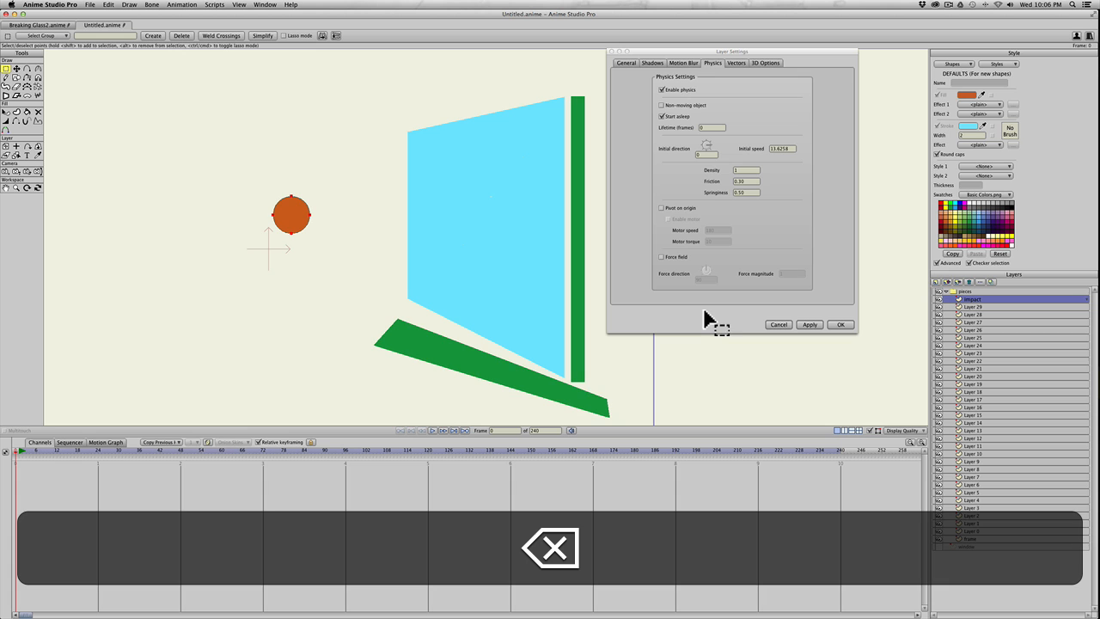
Turn off Start asleep for the impact layer, apply the change, and preview the ball's motion before returning to frame 0.
click(662, 116)
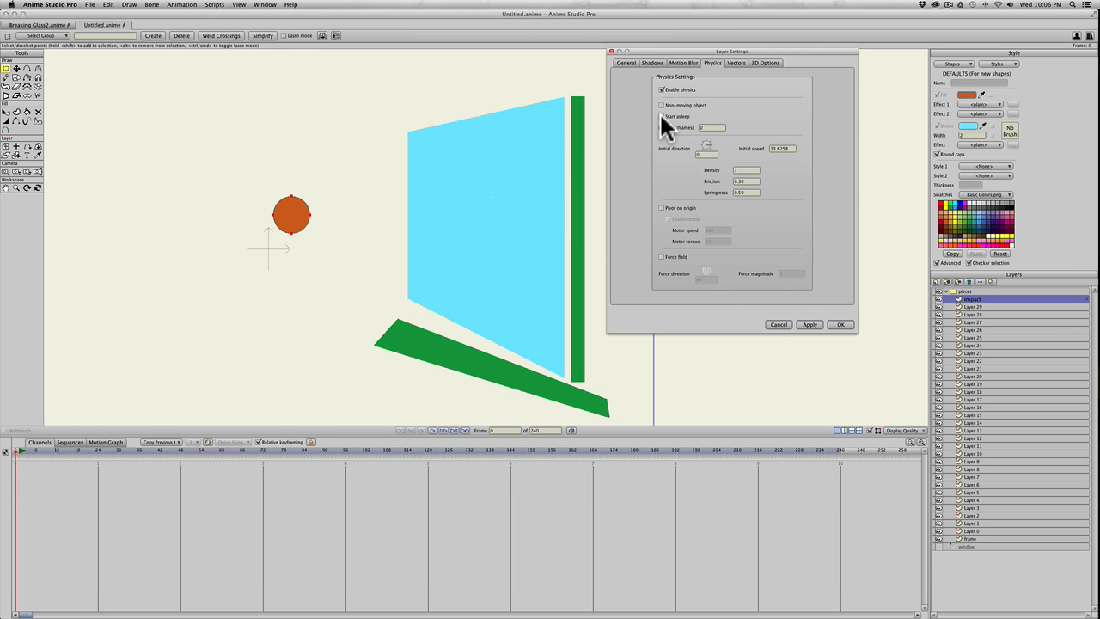
click(809, 323)
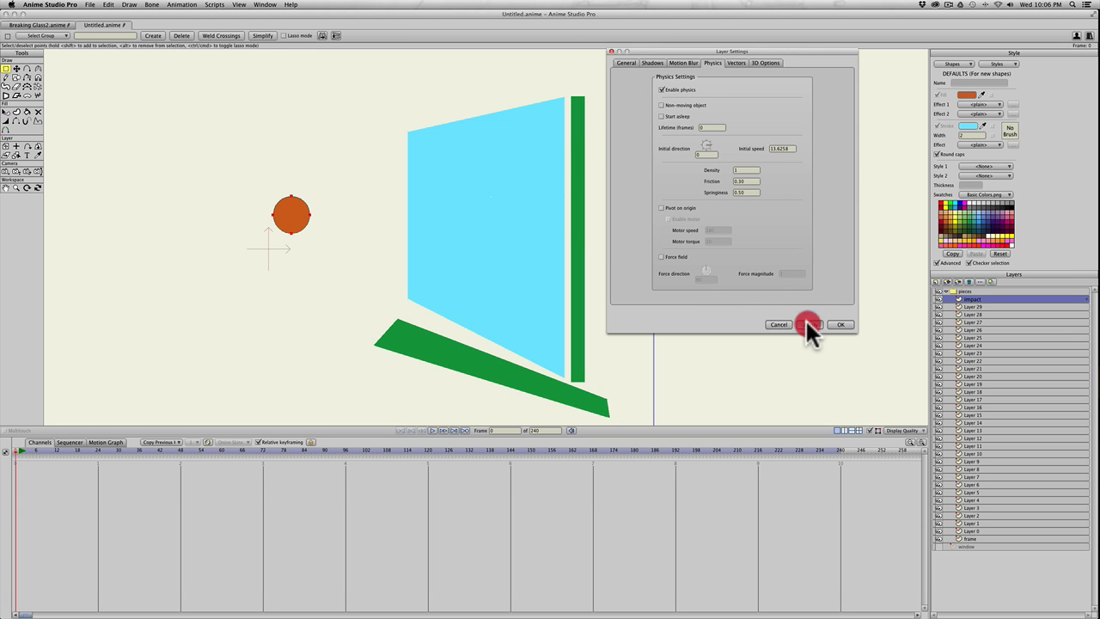
click(12, 449)
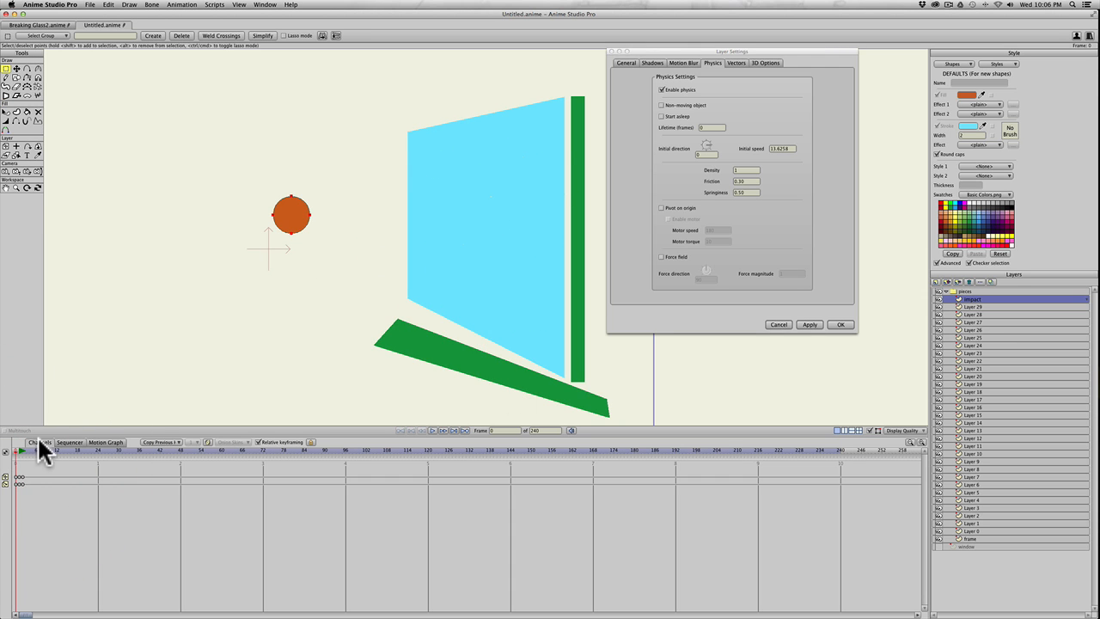
click(16, 452)
Move the ball to the canvas's far left, about X -0.90, Y 0.19, and preview its flight into the glass.
drag(294, 222, 74, 210)
key(t)
click(19, 452)
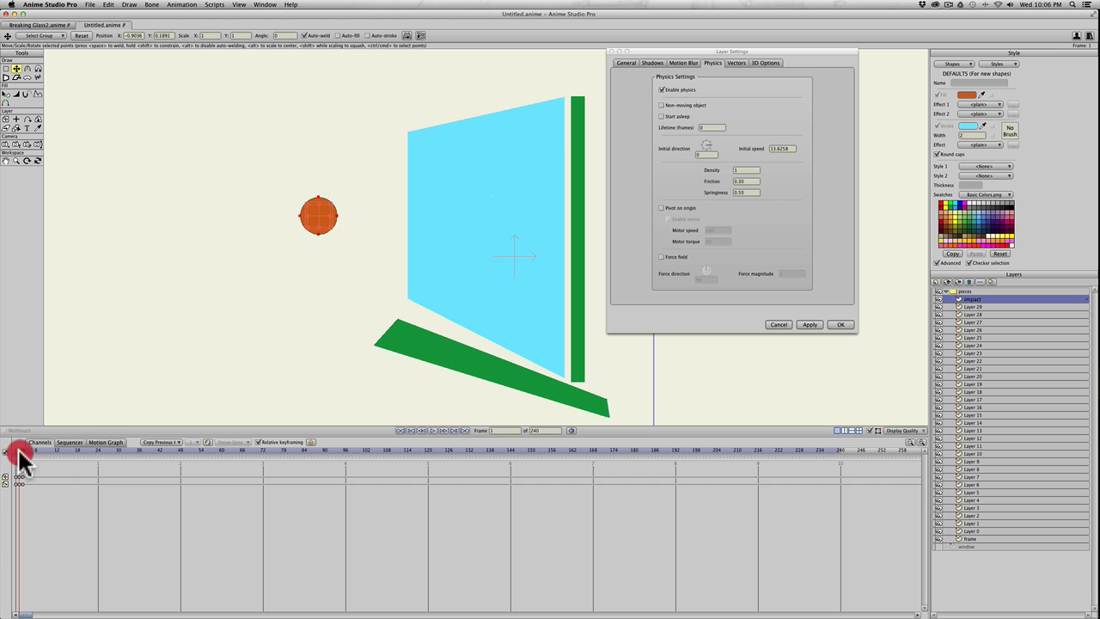
click(23, 454)
mouse_move(25, 453)
mouse_down()
mouse_move(81, 450)
mouse_move(3, 461)
mouse_move(96, 446)
mouse_move(4, 466)
mouse_move(4, 456)
mouse_up()
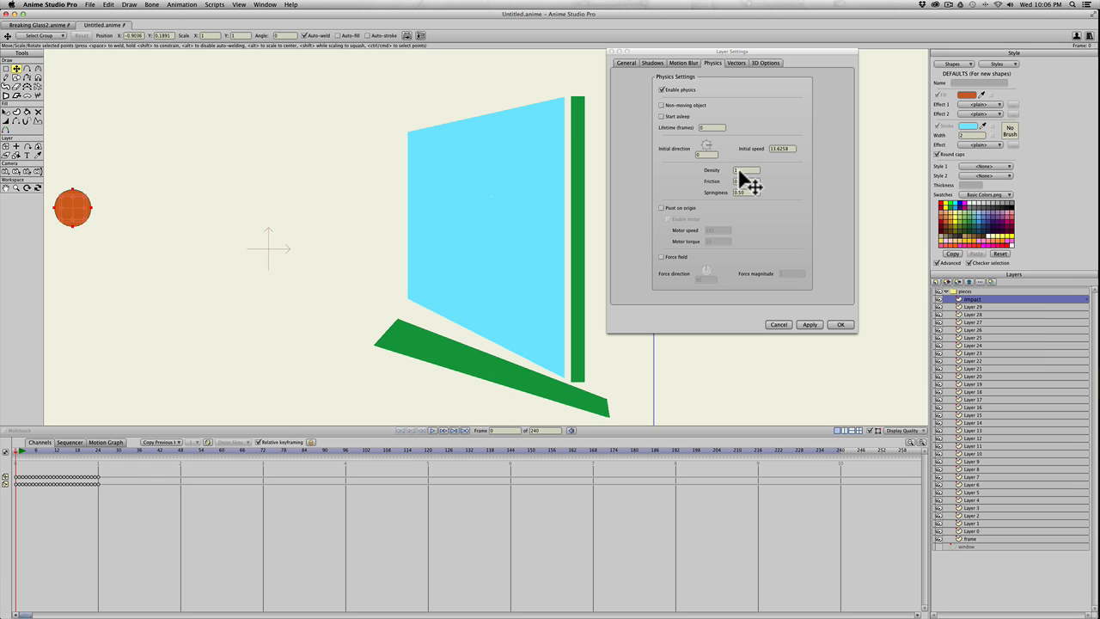
Set the impact layer's density to 8.3502, apply it, and preview the collision before returning to frame 0.
click(739, 170)
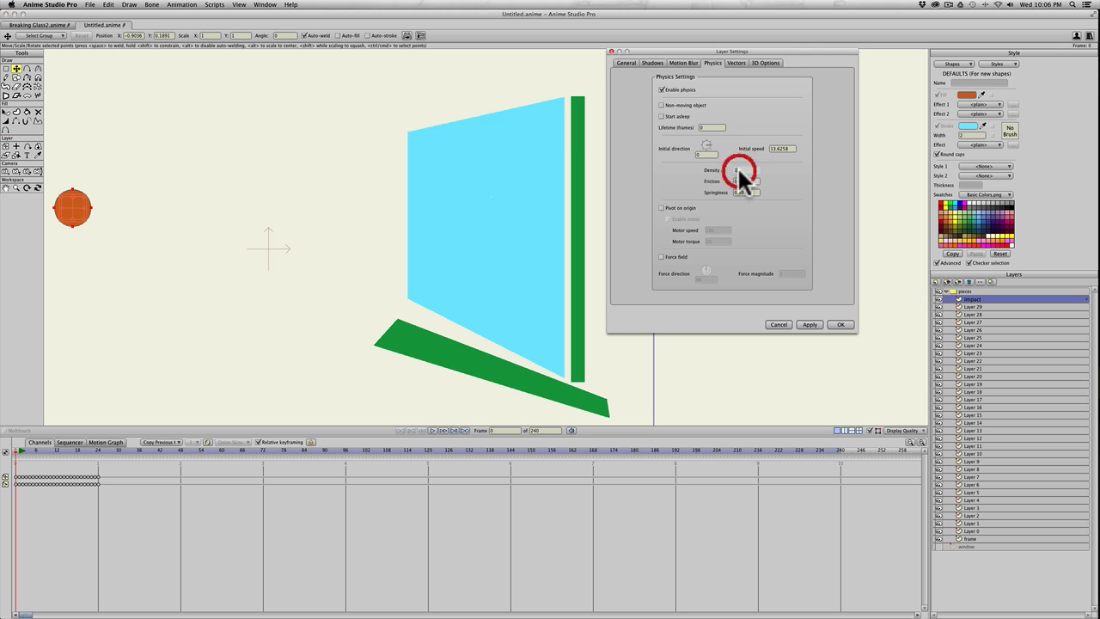
scroll(740, 173, up, 5)
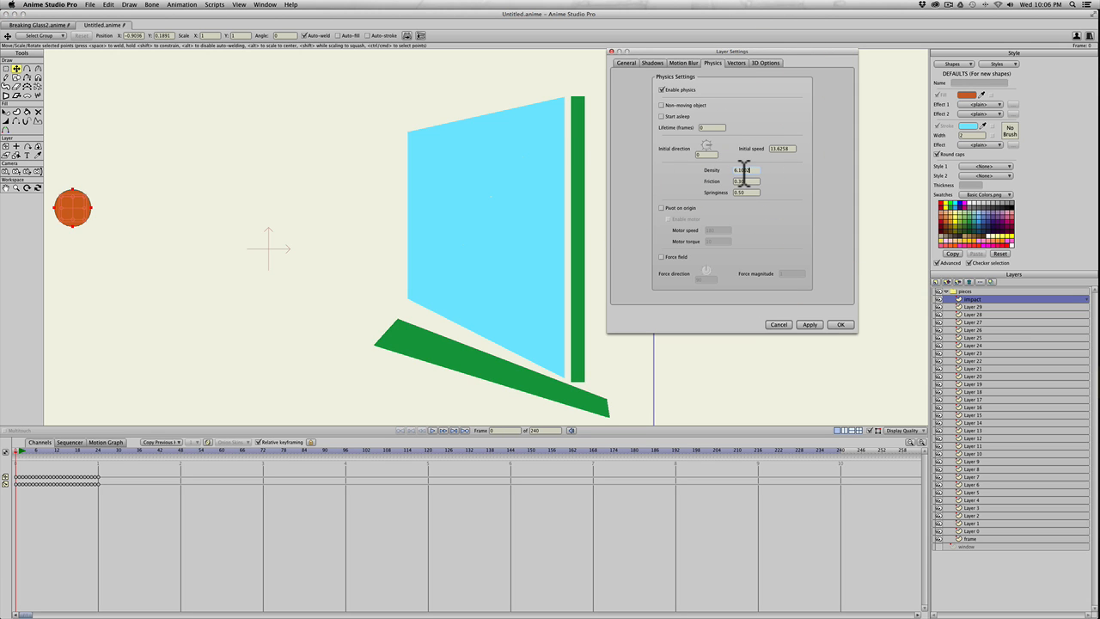
scroll(744, 172, up, 3)
scroll(740, 171, up, 4)
click(808, 325)
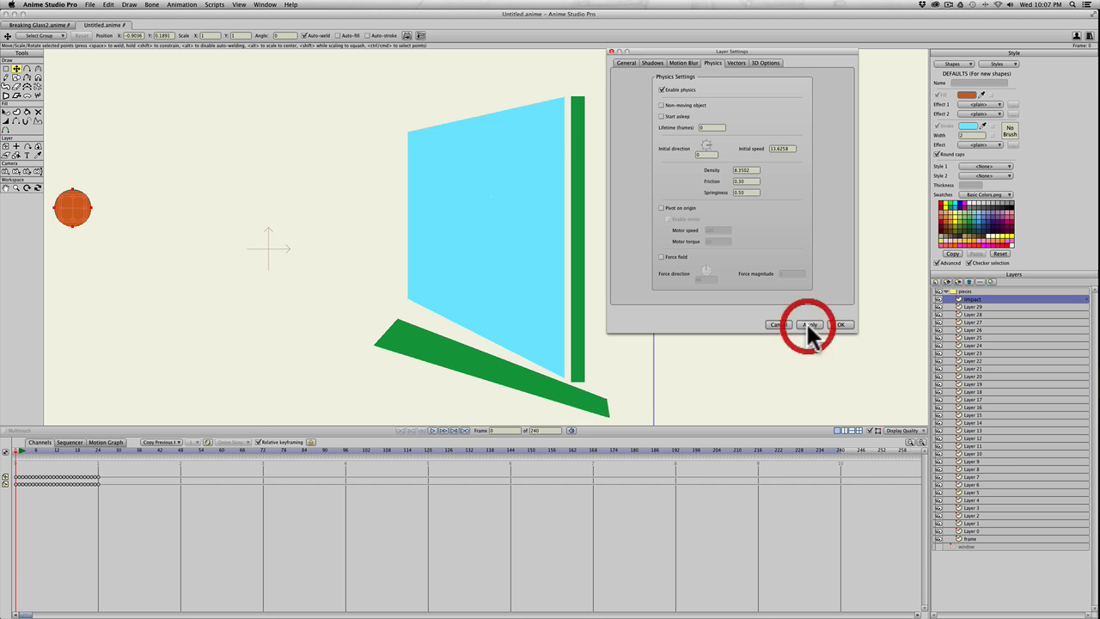
mouse_move(17, 449)
mouse_down()
mouse_move(36, 449)
mouse_move(15, 449)
mouse_up()
key(space)
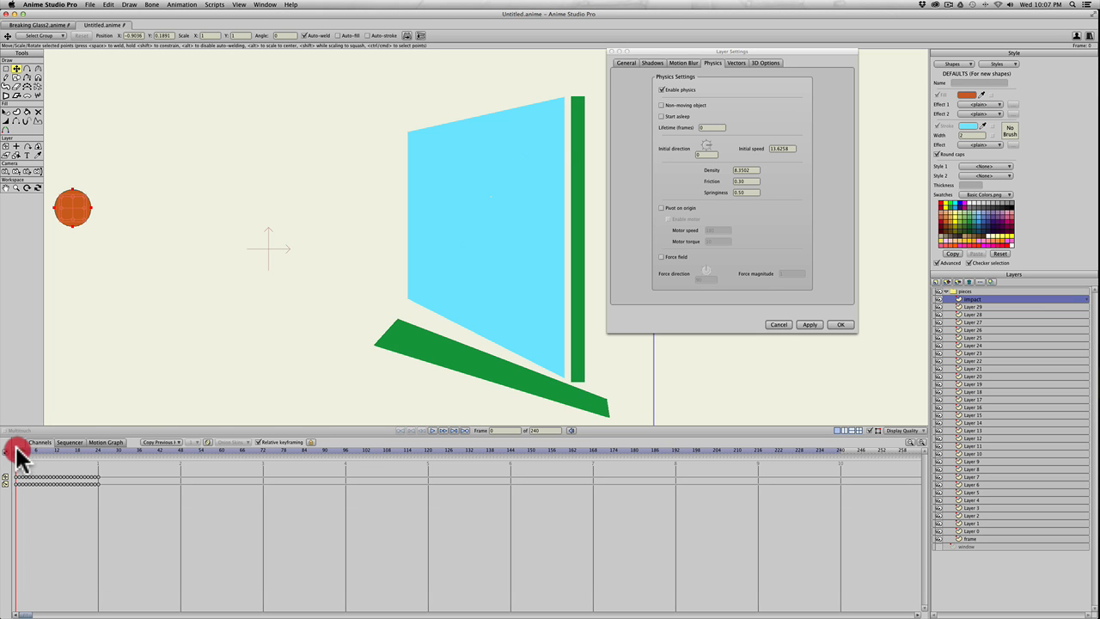
mouse_move(15, 450)
mouse_down()
mouse_move(79, 449)
mouse_move(2, 449)
mouse_up()
Move the ball close to the pane's lower left side and preview the impact before returning to frame 0.
drag(81, 225, 268, 299)
click(24, 454)
mouse_move(20, 450)
mouse_down()
mouse_move(63, 449)
mouse_move(4, 454)
mouse_up()
Move the ball up and away from the pane to about X -0.21, Y 0.46, and preview the glass breaking.
drag(268, 299, 206, 170)
mouse_move(20, 449)
mouse_down()
mouse_move(151, 455)
mouse_move(7, 453)
mouse_up()
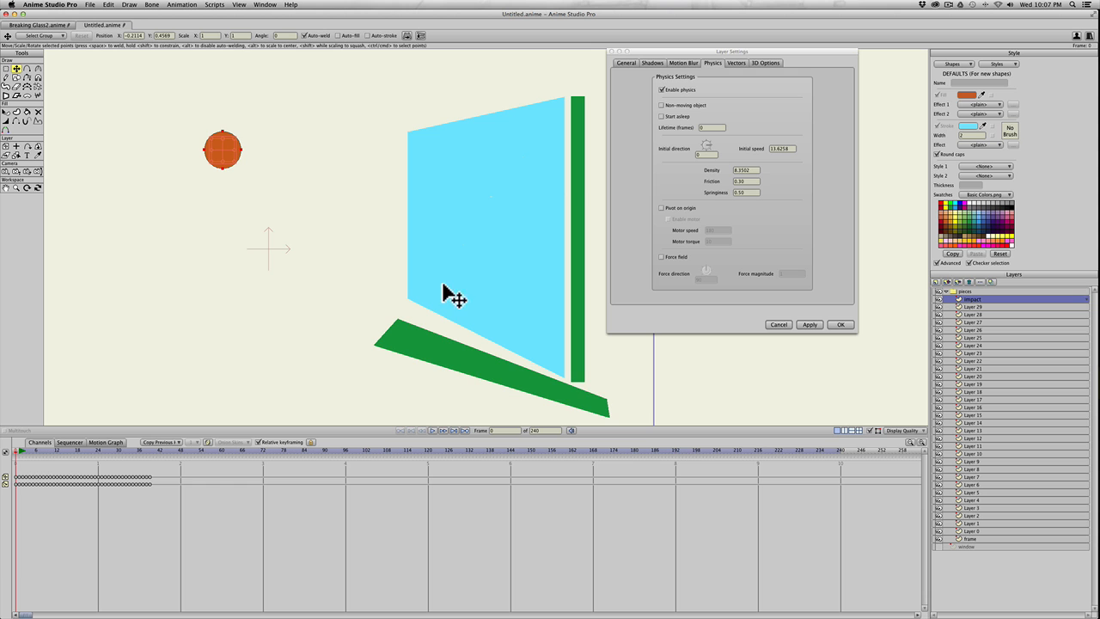
mouse_move(5, 460)
mouse_down()
mouse_move(74, 454)
mouse_move(8, 452)
mouse_up()
mouse_move(18, 450)
mouse_down()
mouse_move(201, 458)
mouse_move(10, 452)
mouse_up()
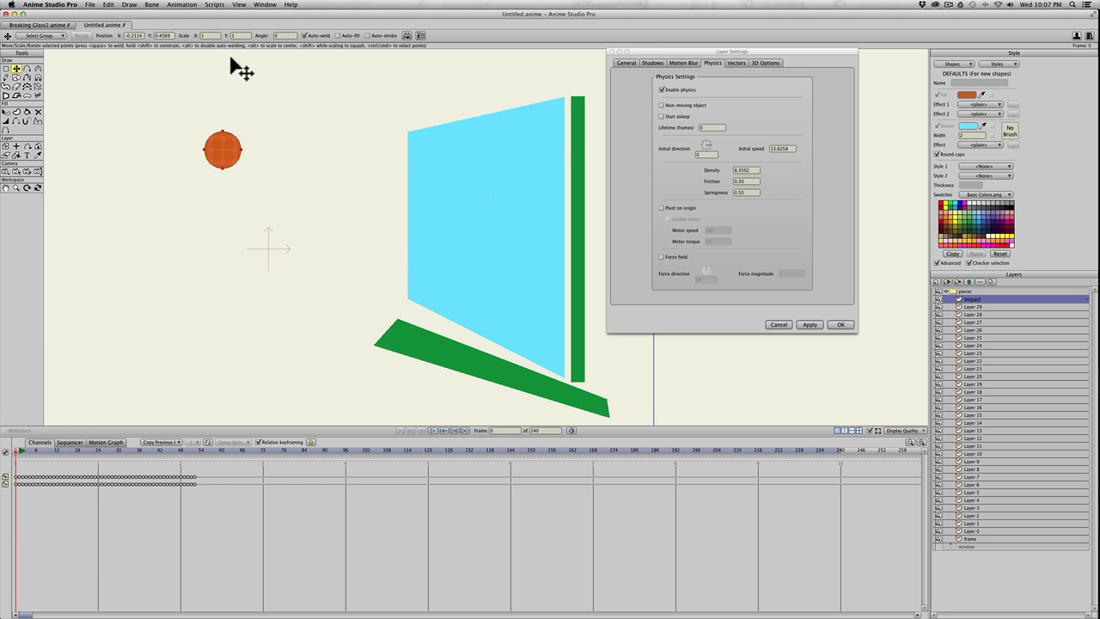
Delete the ball's baked keyframes, set the impact layer to start asleep, and preview the simulation before returning to frame 0.
drag(228, 522, 7, 449)
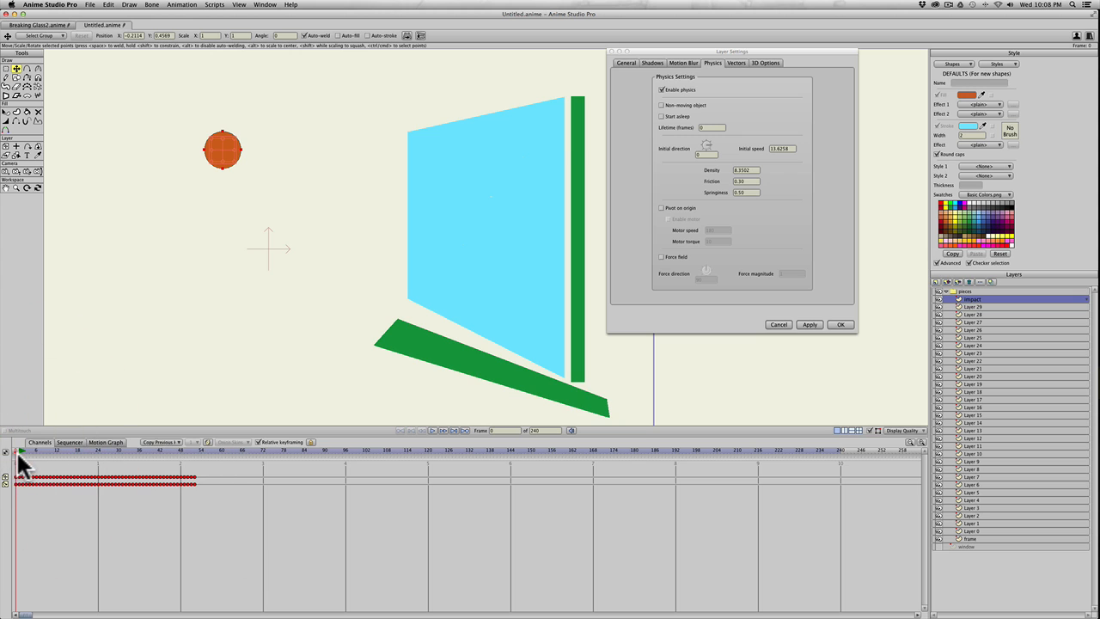
key(BackSpace)
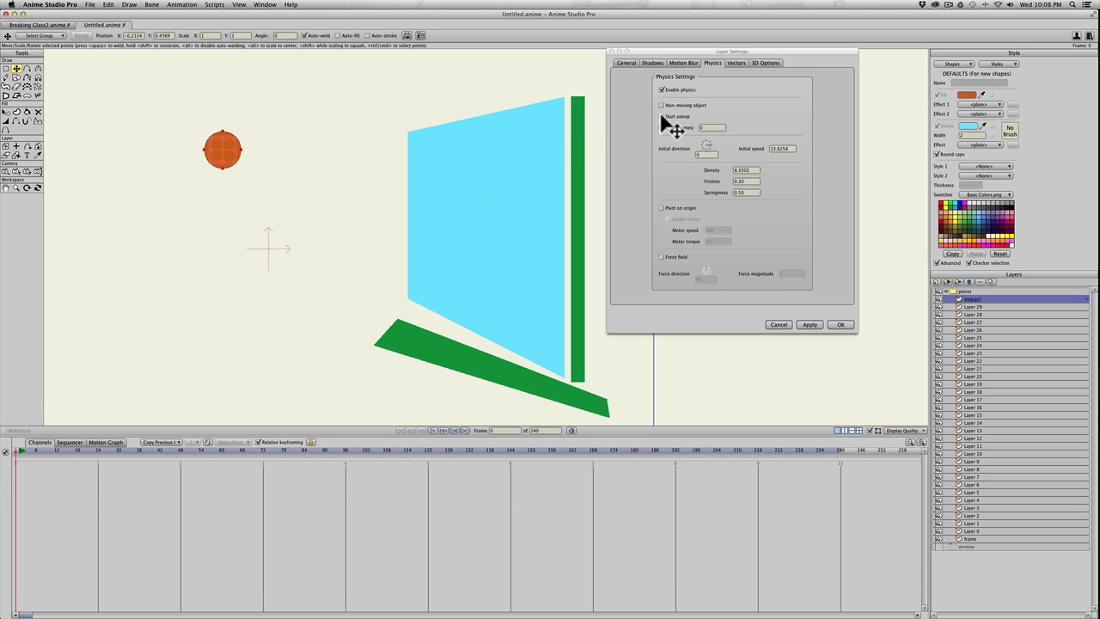
click(661, 116)
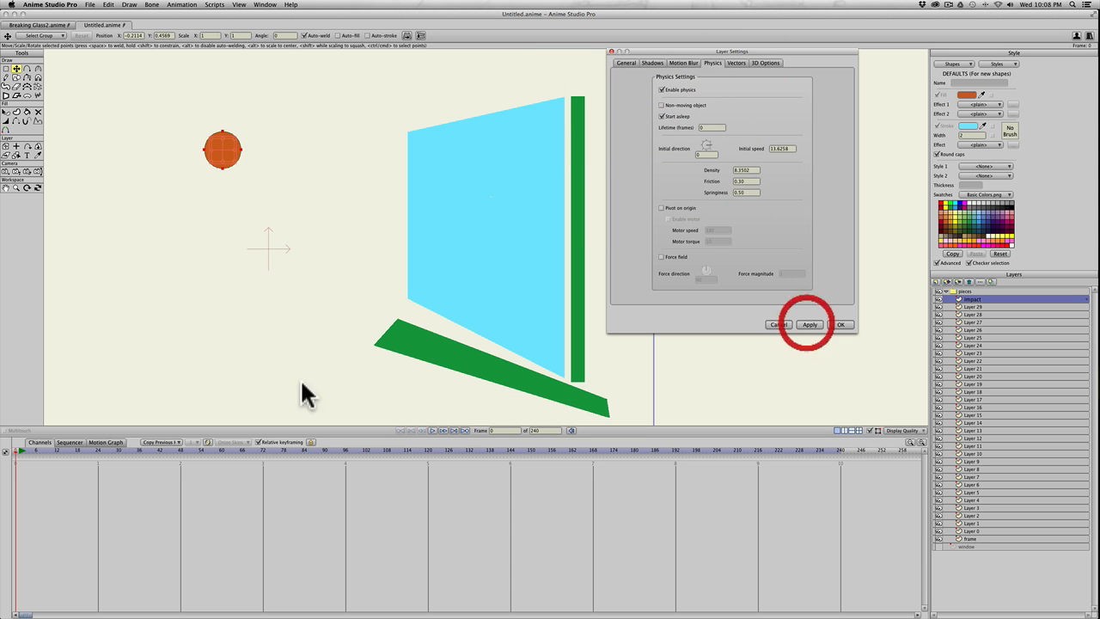
click(29, 450)
drag(84, 447, 4, 444)
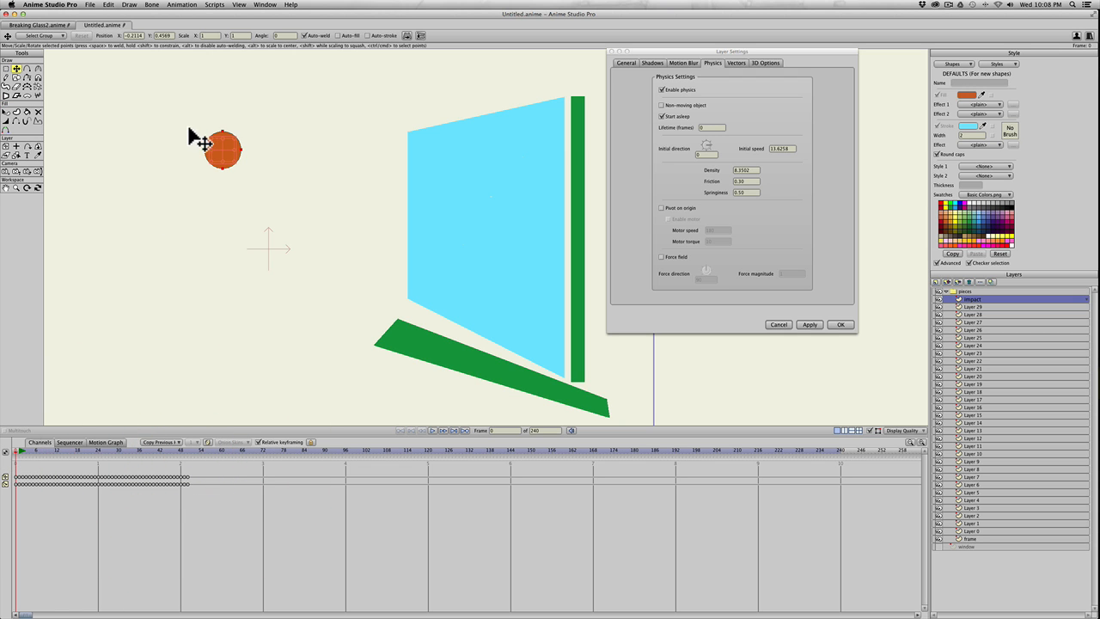
Move the ball to about X 0.33, Y 0.10, and add a physics nudge with direction 0 and amount 2 at frame 72.
drag(214, 151, 337, 228)
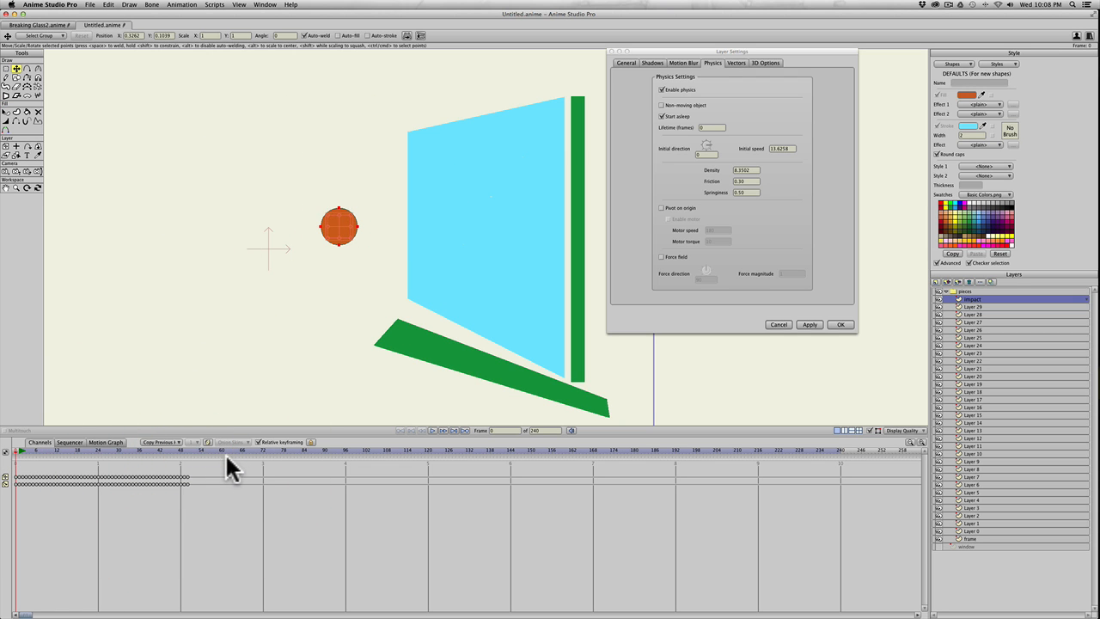
click(262, 448)
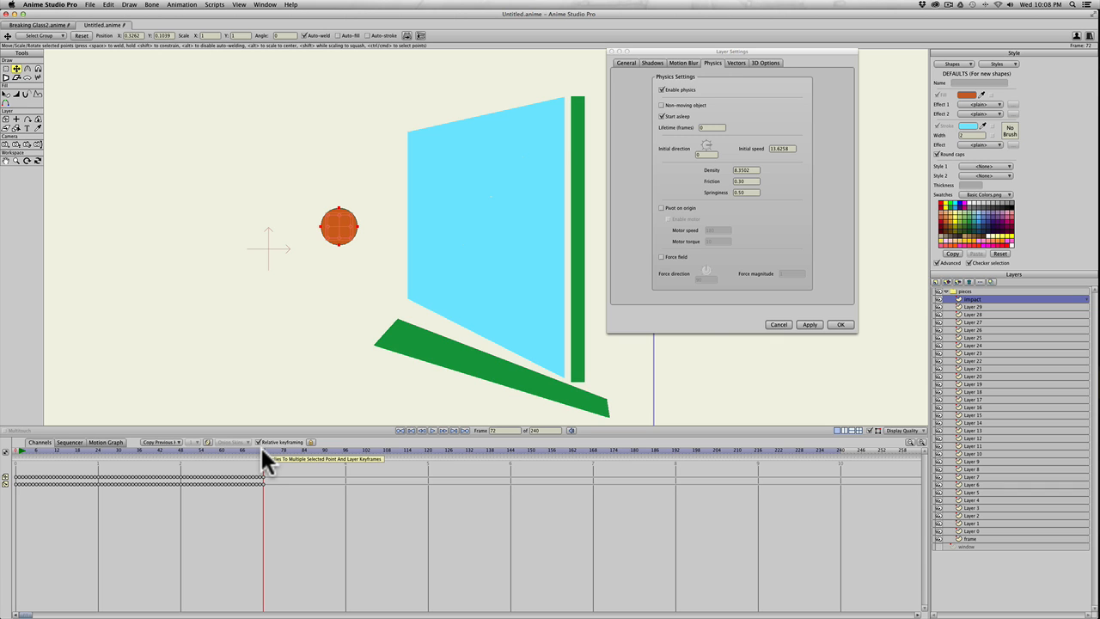
click(771, 325)
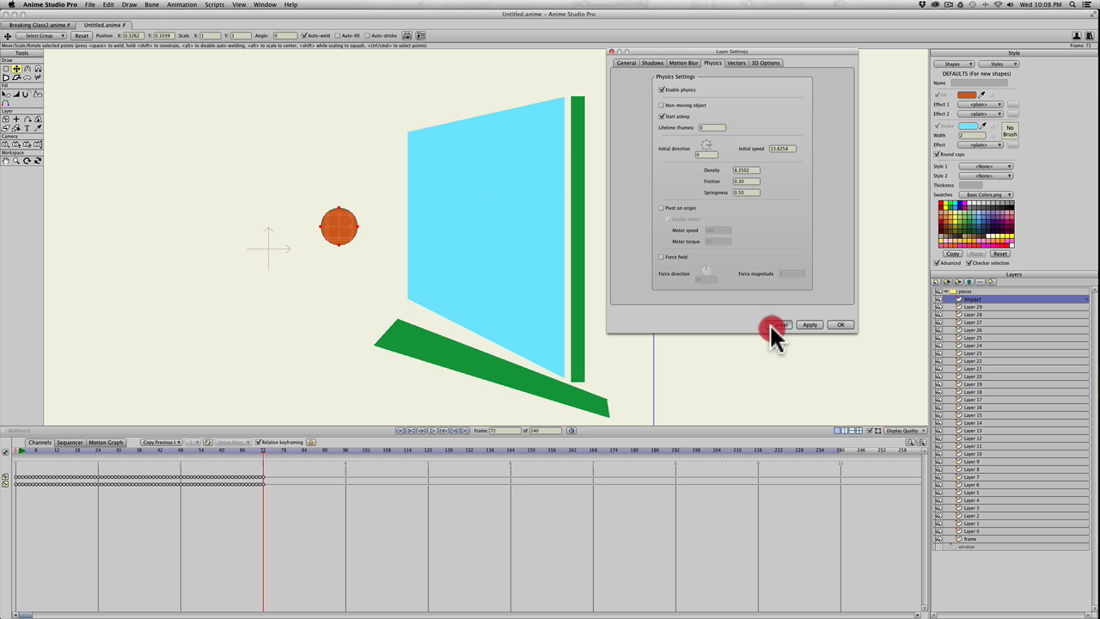
click(181, 5)
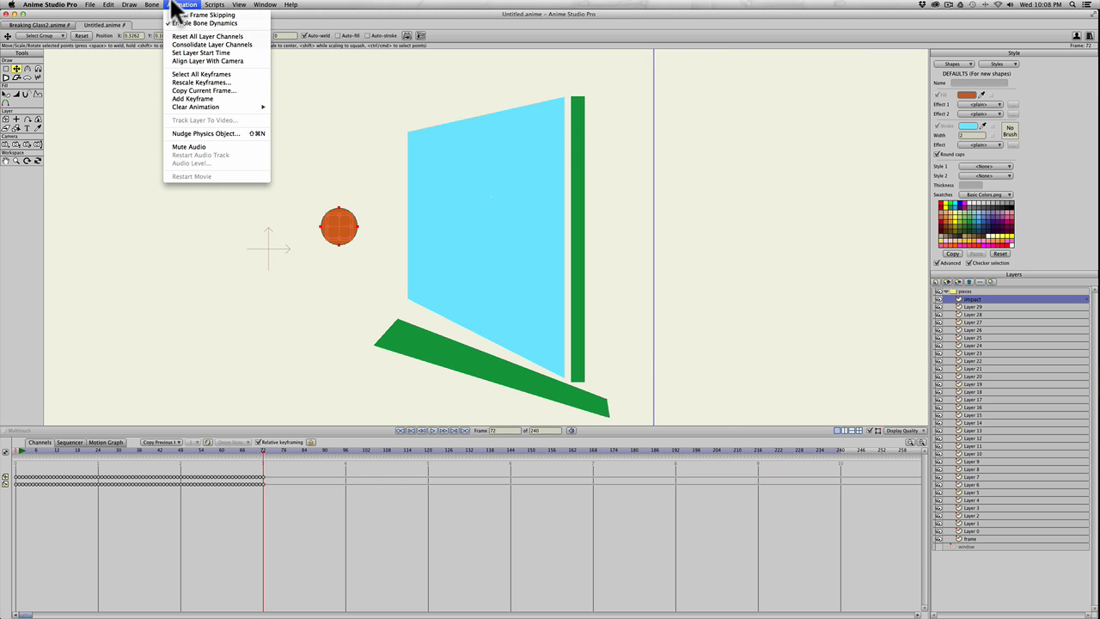
click(227, 132)
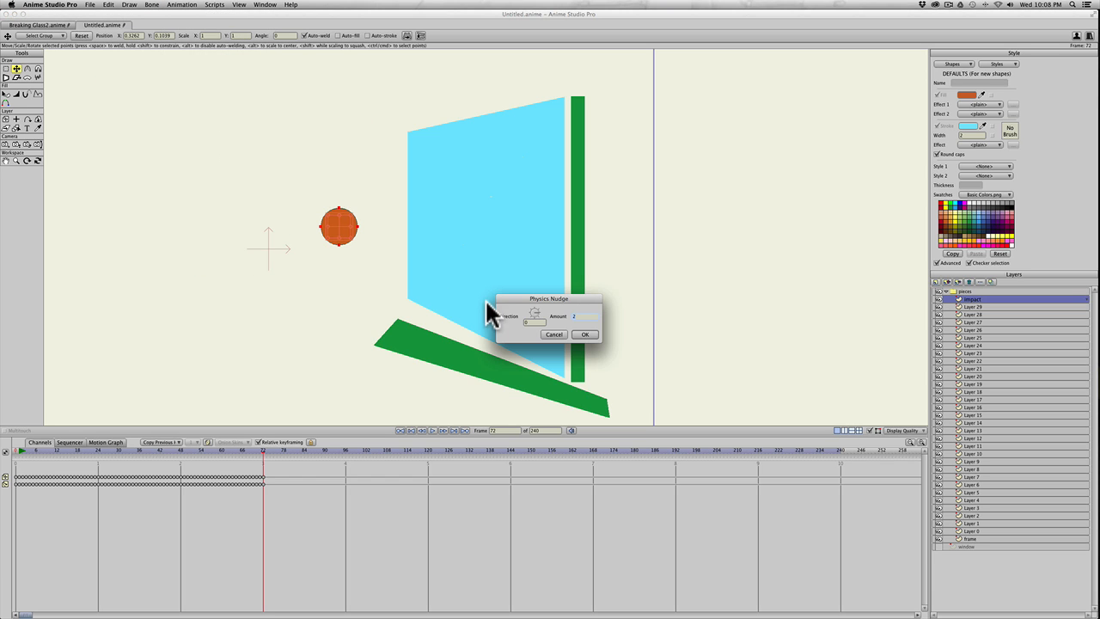
click(583, 334)
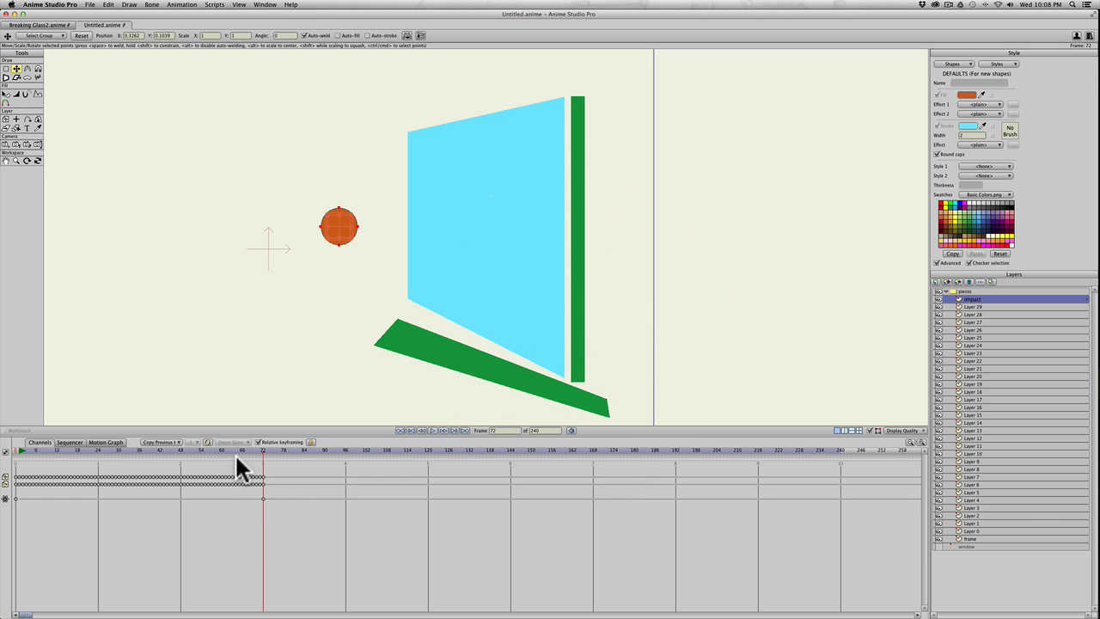
Preview the nudged ball striking the glass, and return to frame 0 with the whole scene in view.
mouse_move(197, 450)
mouse_down()
mouse_move(135, 450)
mouse_move(140, 465)
mouse_move(20, 455)
mouse_move(344, 456)
mouse_move(35, 456)
mouse_up()
scroll(249, 358, down, 3)
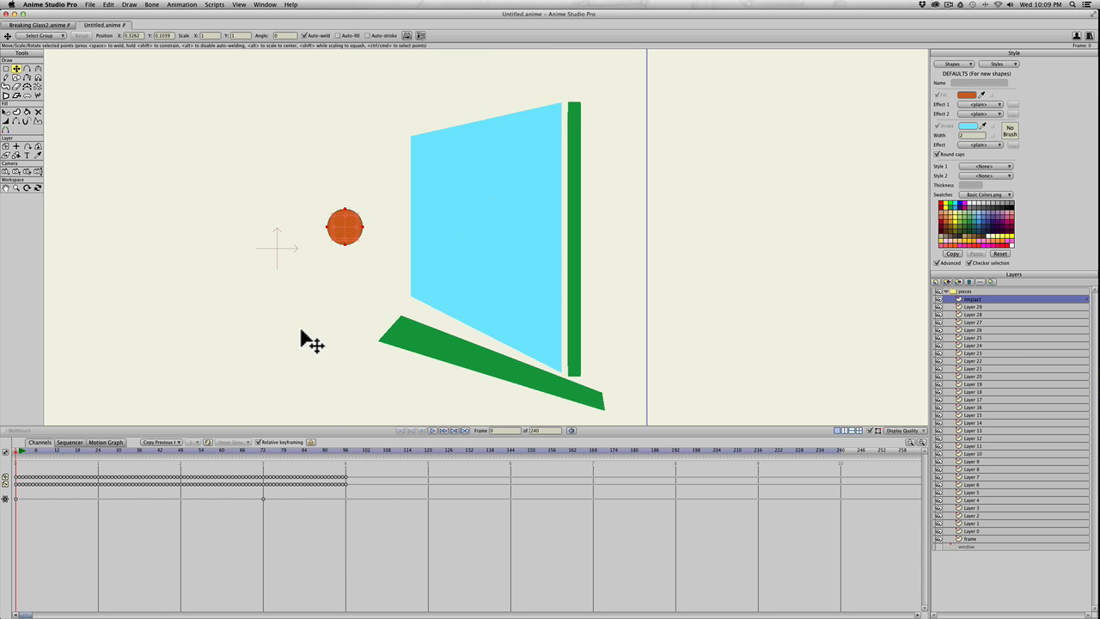
key(space)
drag(323, 340, 302, 367)
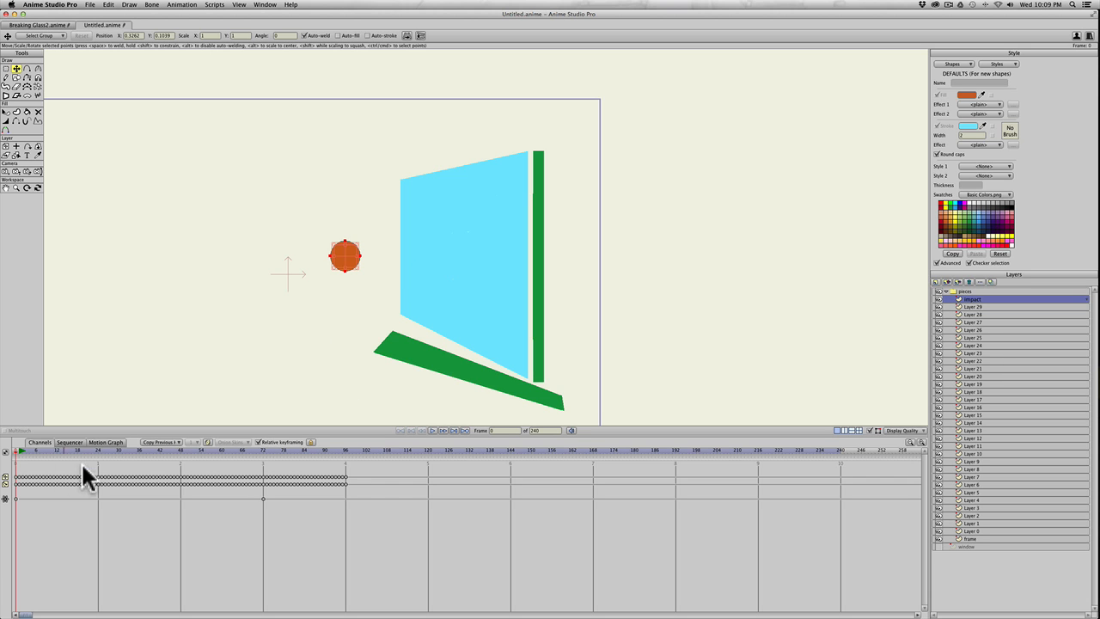
Shift the frame layer's vertical bar away from the pane and stretch its upper corner to about X 1.62, Y 0.93.
click(965, 539)
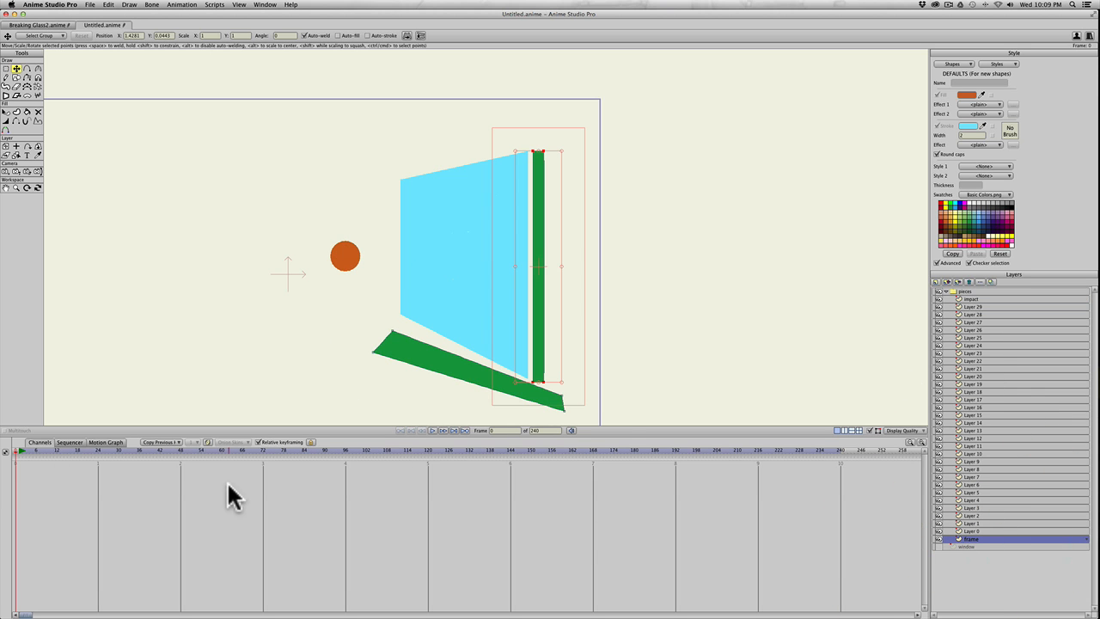
click(4, 452)
key(t)
drag(538, 199, 572, 209)
drag(569, 157, 572, 112)
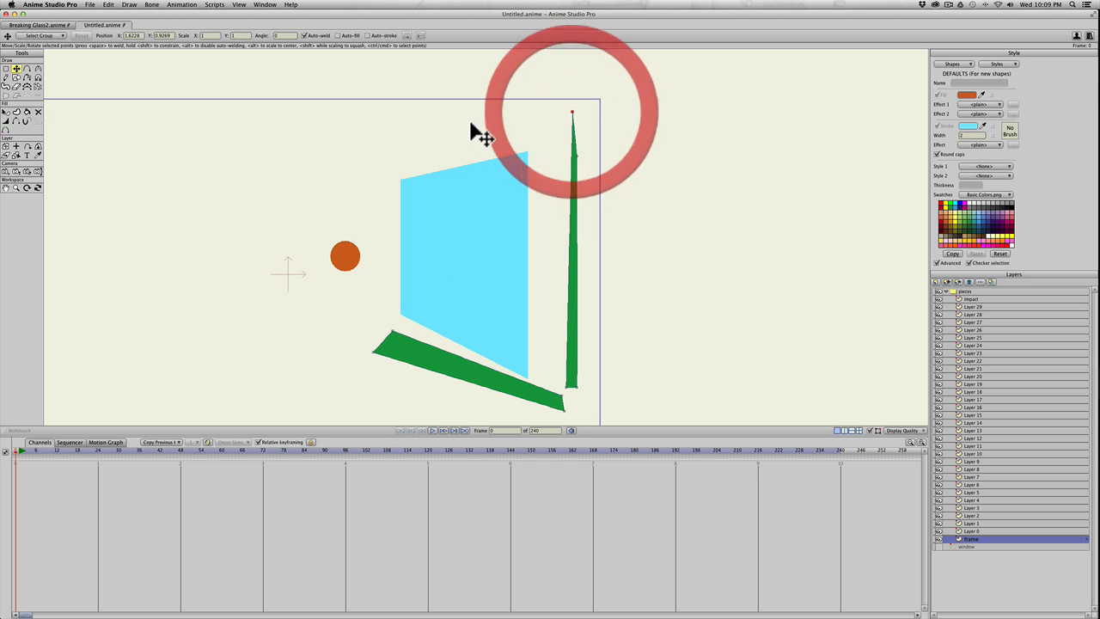
Draw a rectangle above the pane on the frame layer and reshape it into a thin slanted bar.
key(s)
drag(416, 148, 497, 109)
key(super+z)
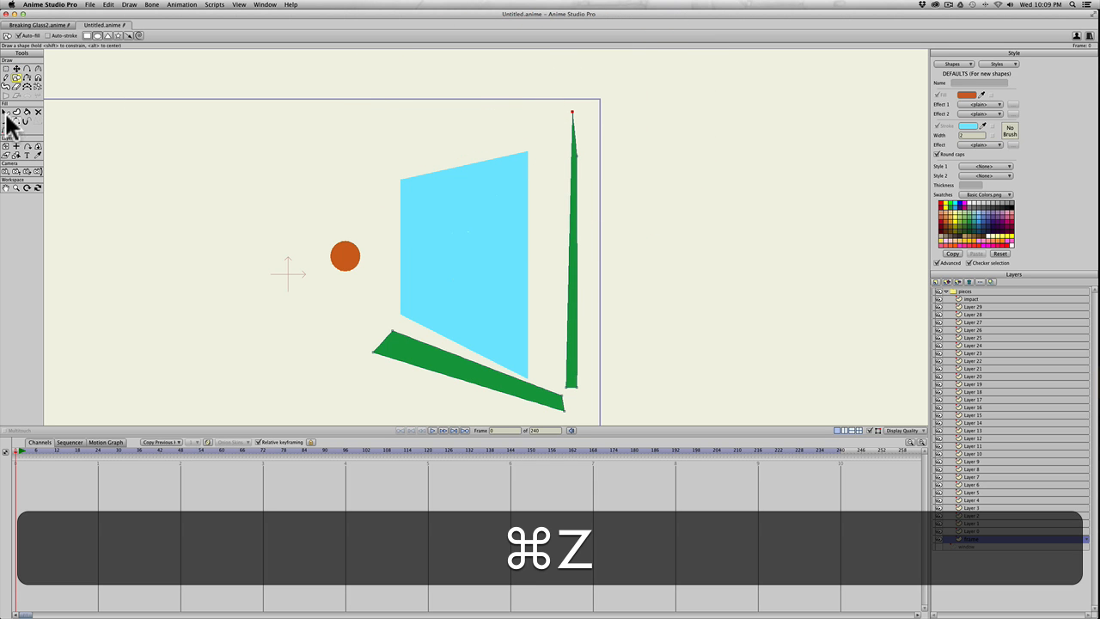
click(85, 35)
drag(409, 147, 569, 122)
key(t)
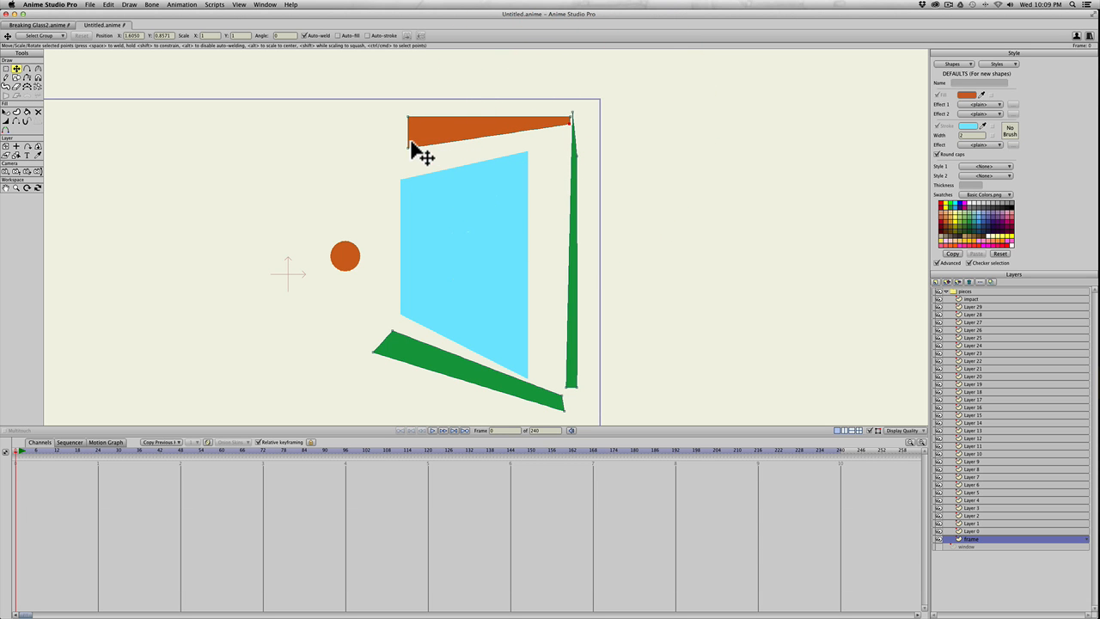
drag(405, 118, 409, 137)
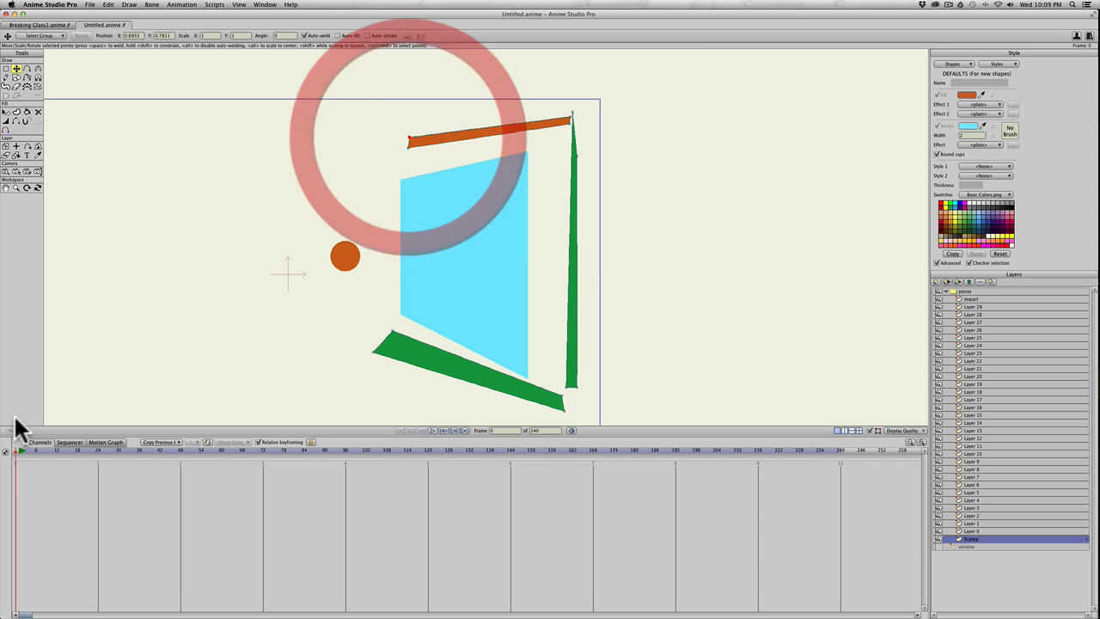
Preview the simulation with the added bar above the pane.
mouse_move(17, 450)
mouse_down()
mouse_move(57, 448)
mouse_move(3, 453)
mouse_move(12, 462)
mouse_move(130, 450)
mouse_move(1, 453)
mouse_up()
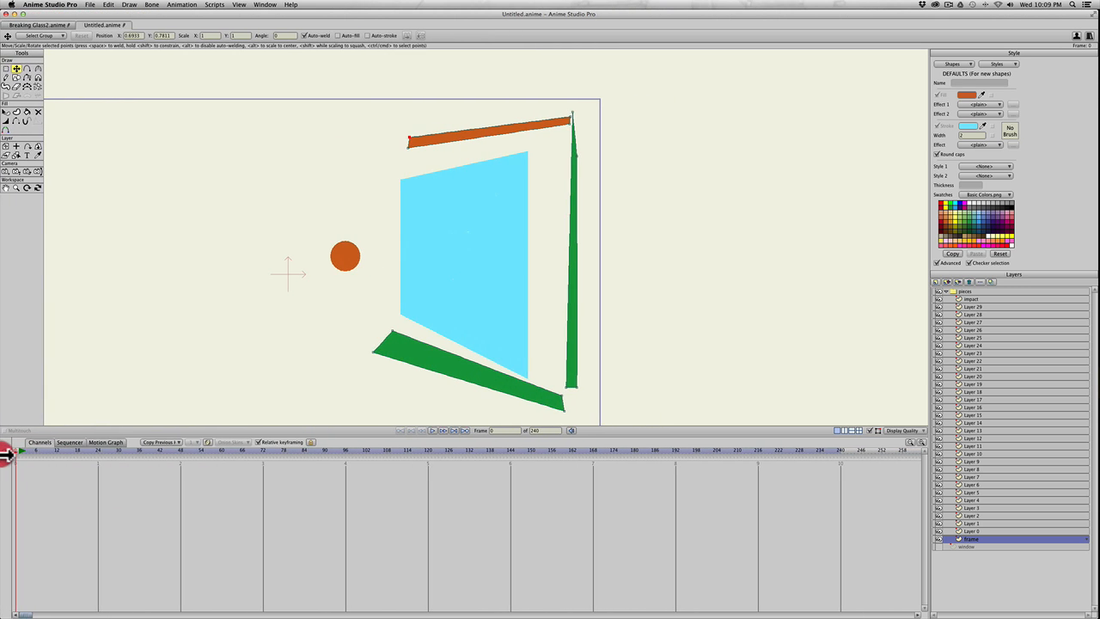
click(26, 452)
mouse_move(214, 448)
mouse_down()
mouse_move(349, 447)
mouse_move(193, 446)
mouse_up()
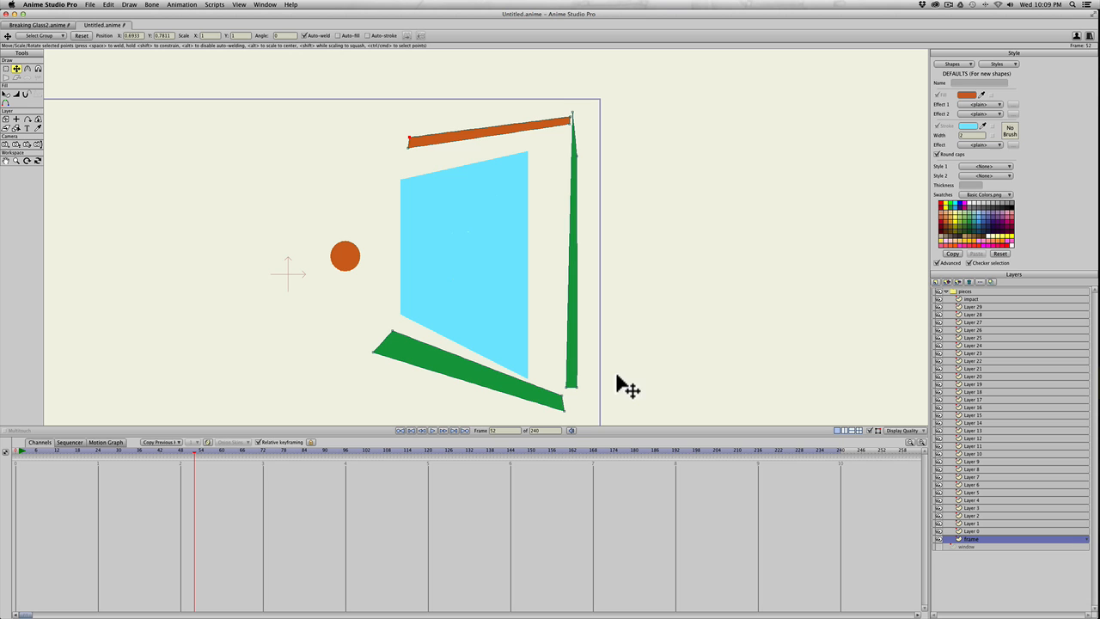
Remove the stray keyframes at frame 52 and delete the orange bar above the pane at frame 0.
click(452, 153)
click(223, 469)
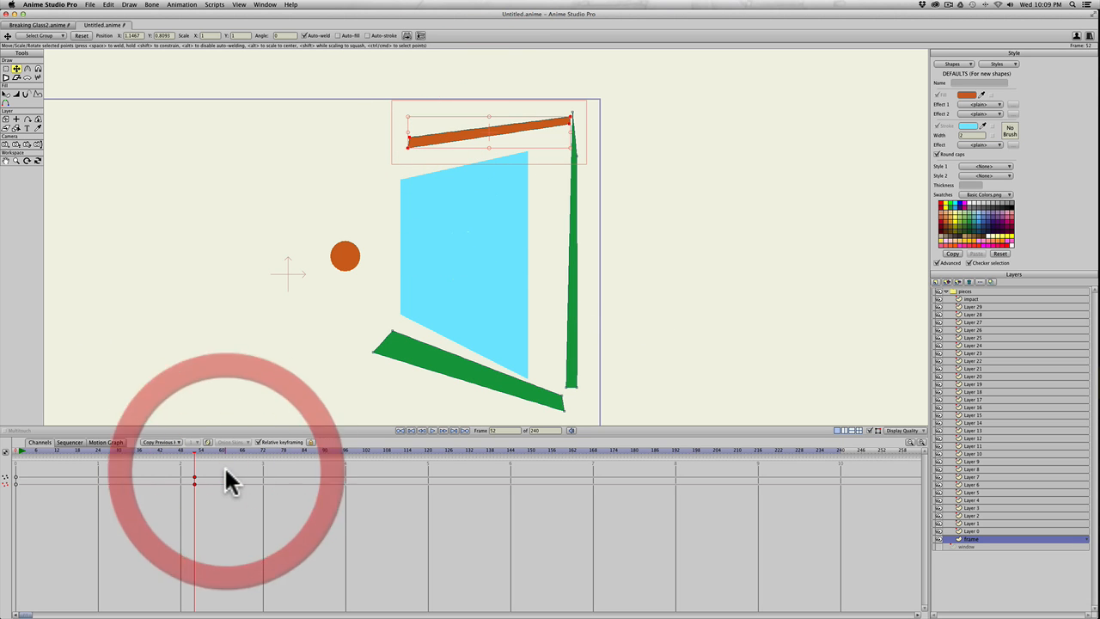
key(BackSpace)
click(24, 447)
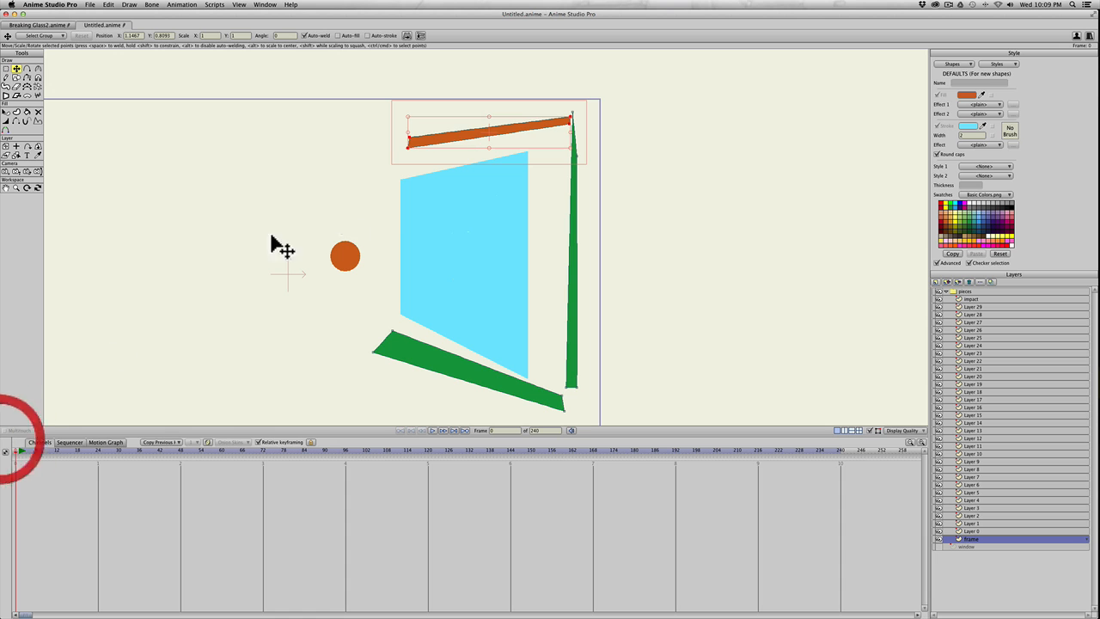
drag(455, 146, 621, 115)
key(BackSpace)
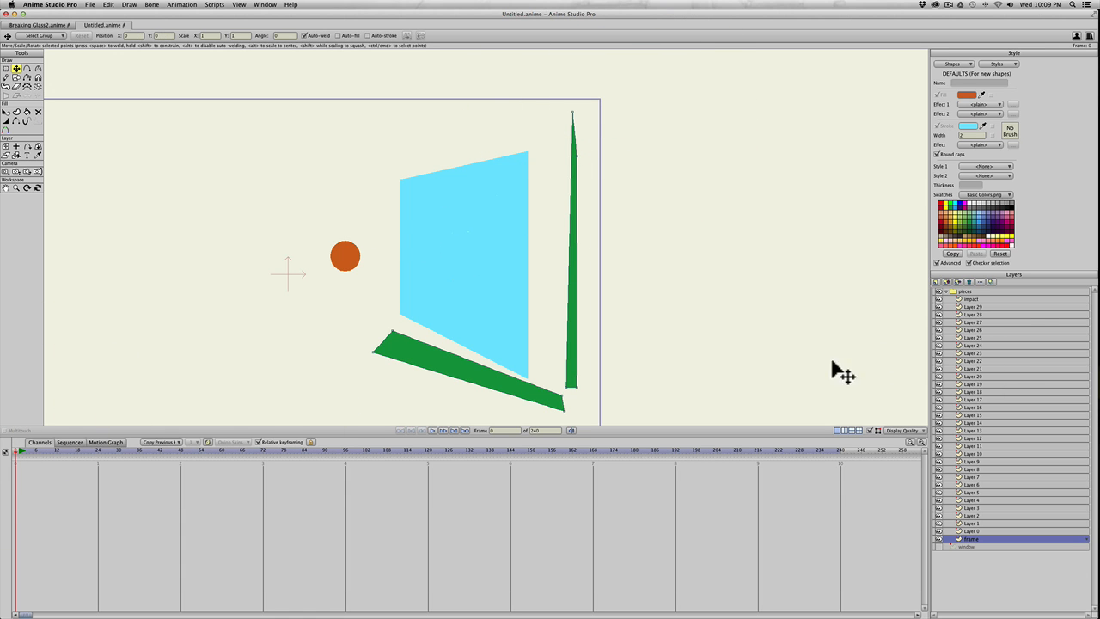
Set the impact layer's density to 25.8512, apply it, and preview the simulation before returning to frame 0.
double_click(961, 299)
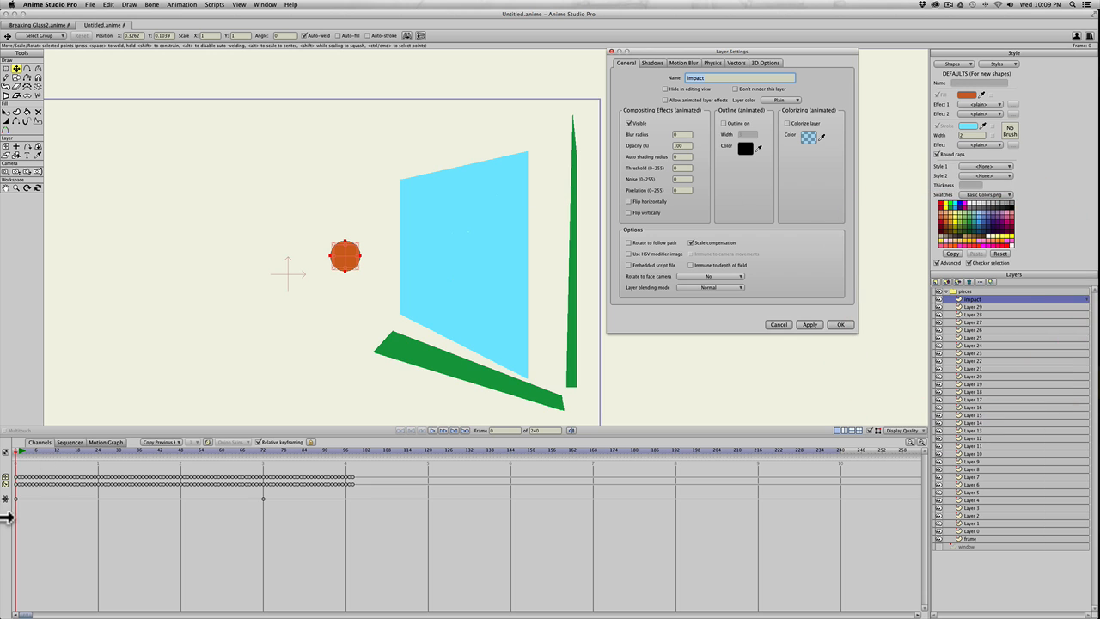
click(17, 450)
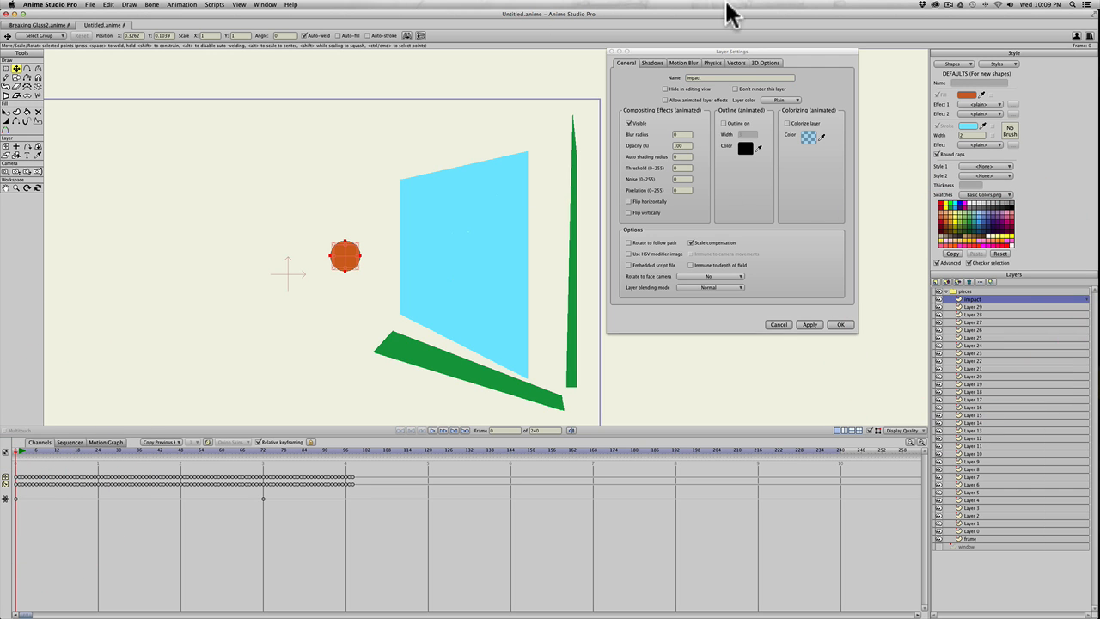
click(713, 63)
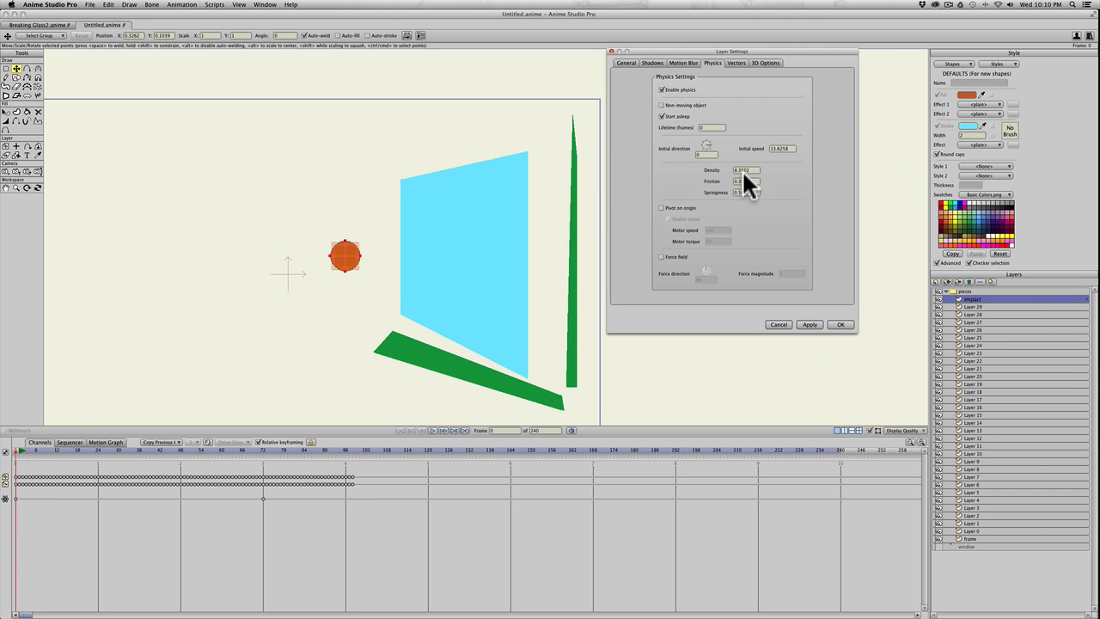
click(747, 173)
scroll(747, 172, up, 5)
click(807, 324)
drag(22, 449, 134, 446)
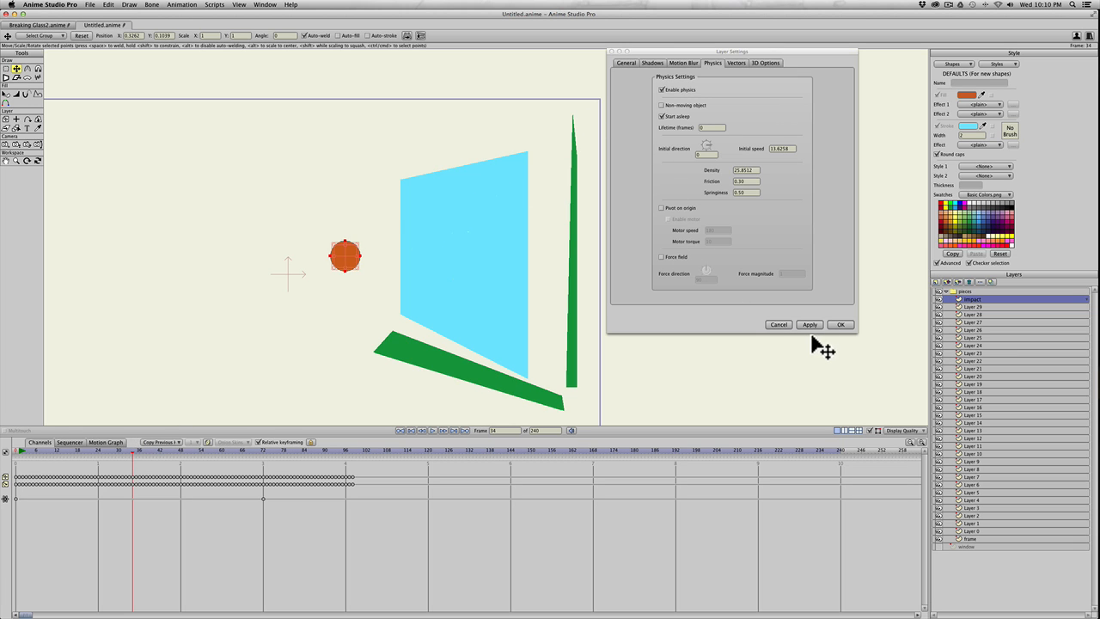
click(777, 324)
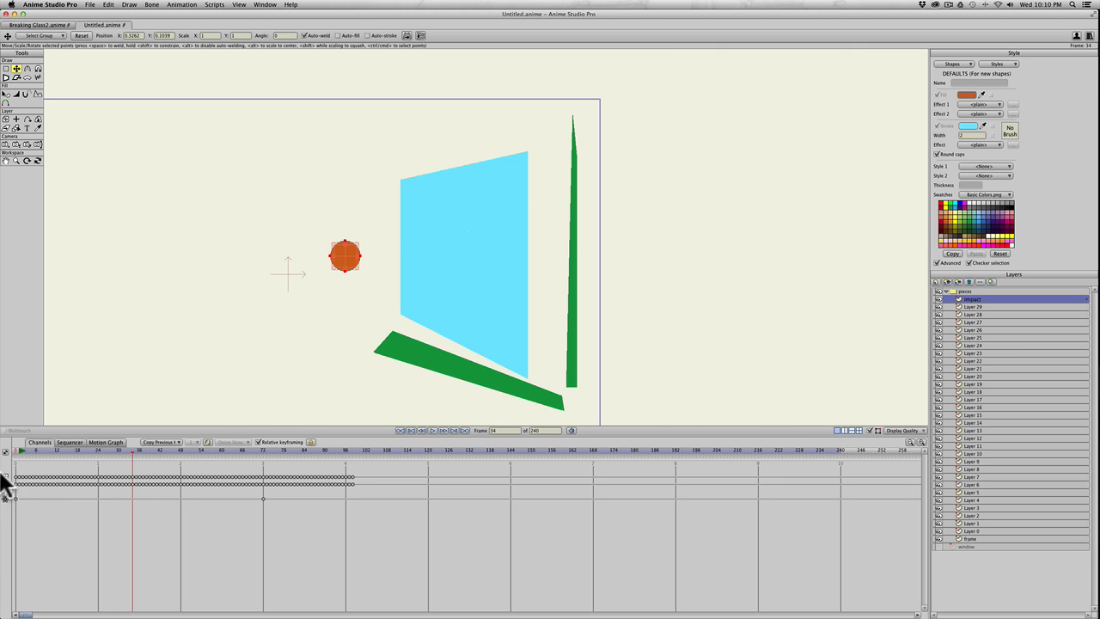
click(14, 450)
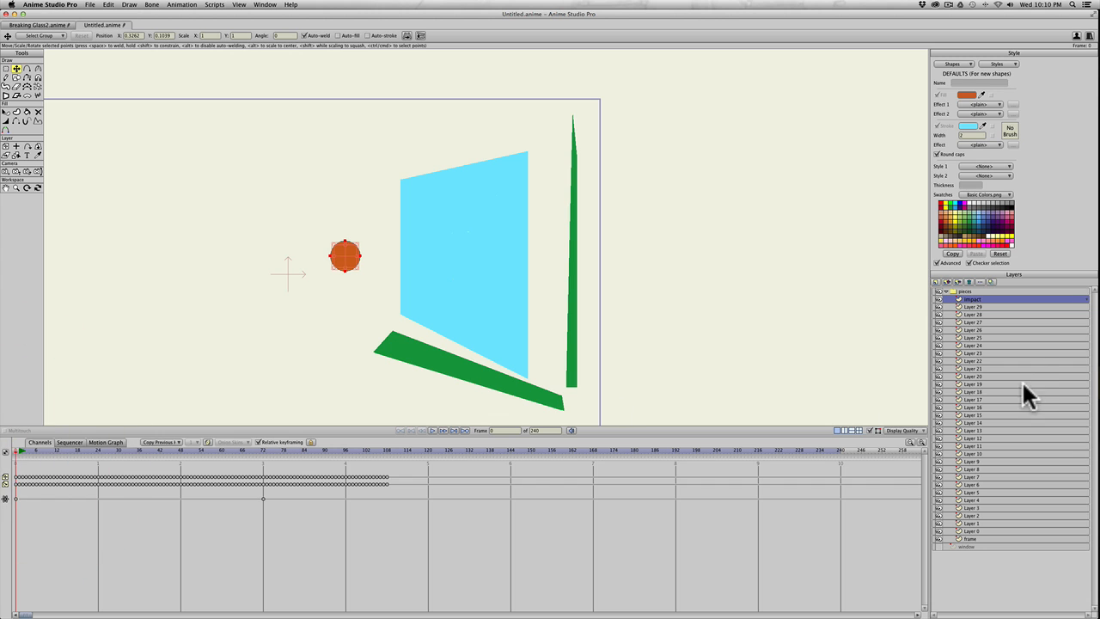
Set the friction to 0 for all shard layers from Layer 29 to Layer 0, copying all physics settings to them.
click(982, 307)
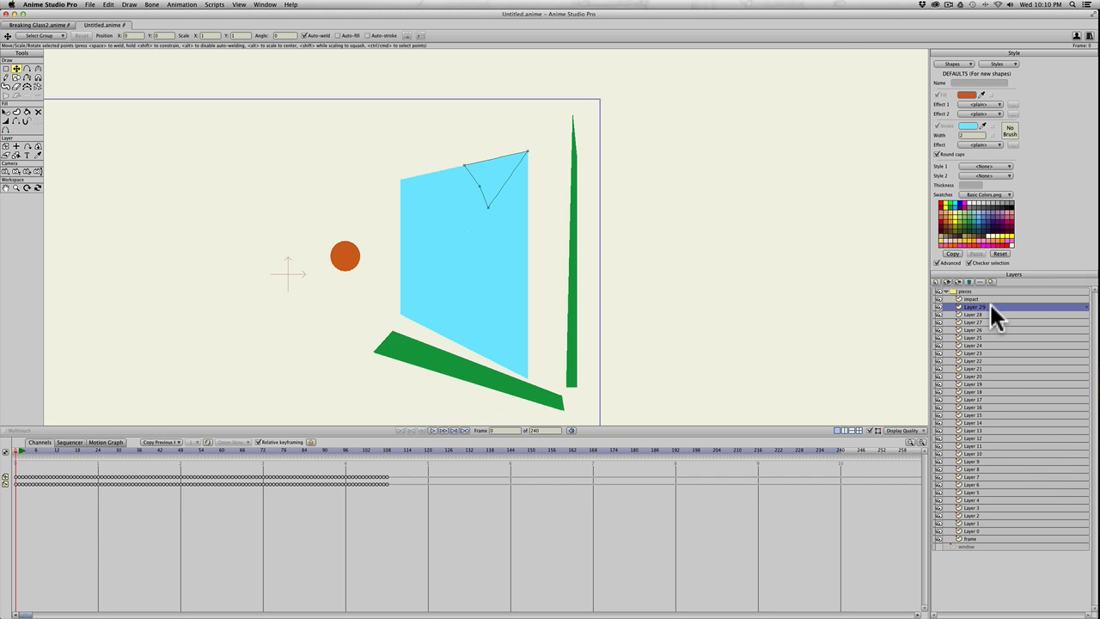
double_click(990, 309)
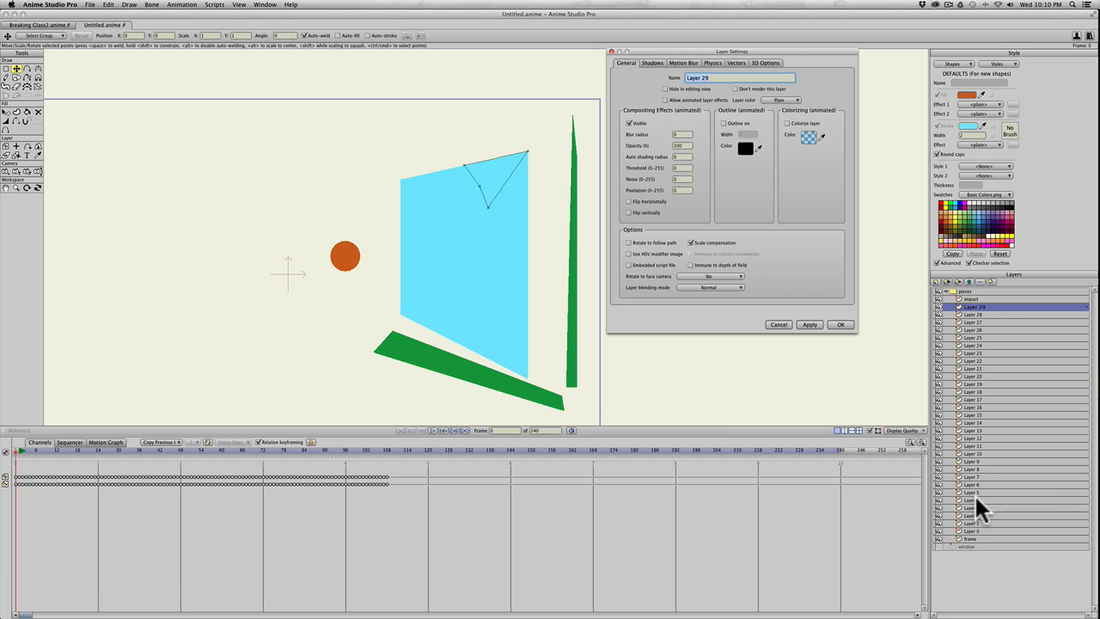
key(shift)
shift+click(988, 529)
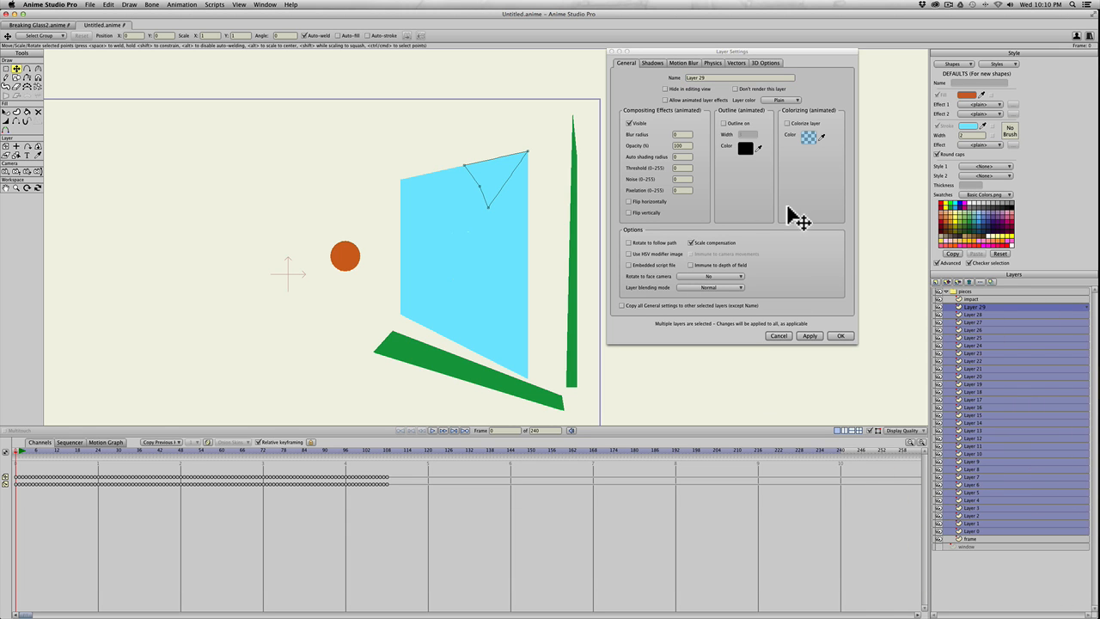
click(713, 62)
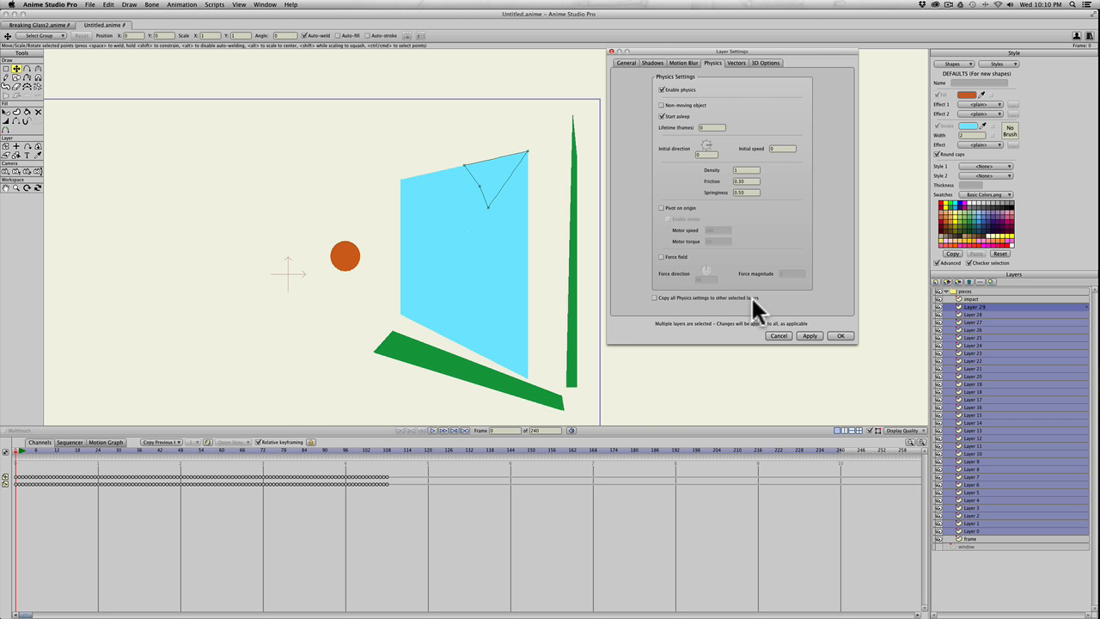
click(651, 294)
click(810, 335)
Play the simulation to check the frictionless shards breaking, and move the playhead to frame 50.
drag(40, 449, 252, 453)
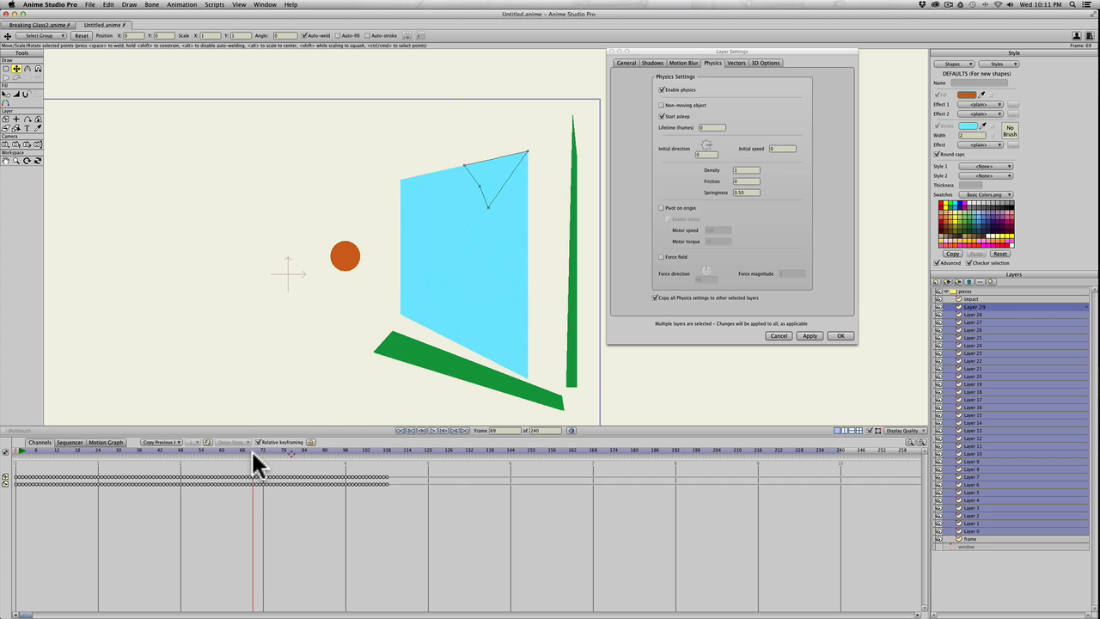
key(space)
click(430, 430)
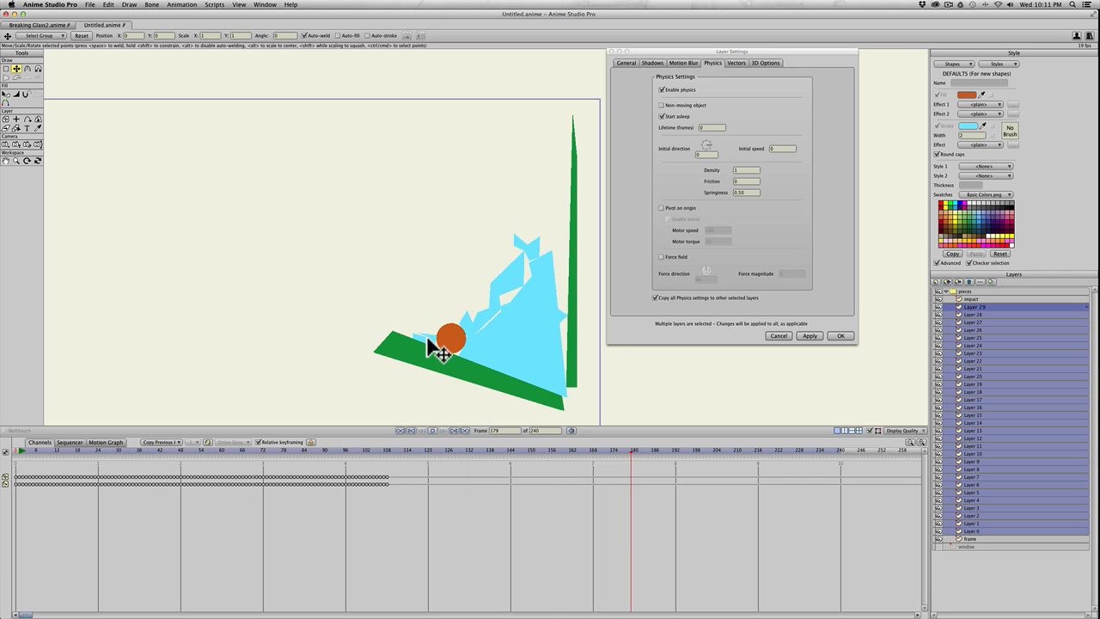
key(space)
click(187, 448)
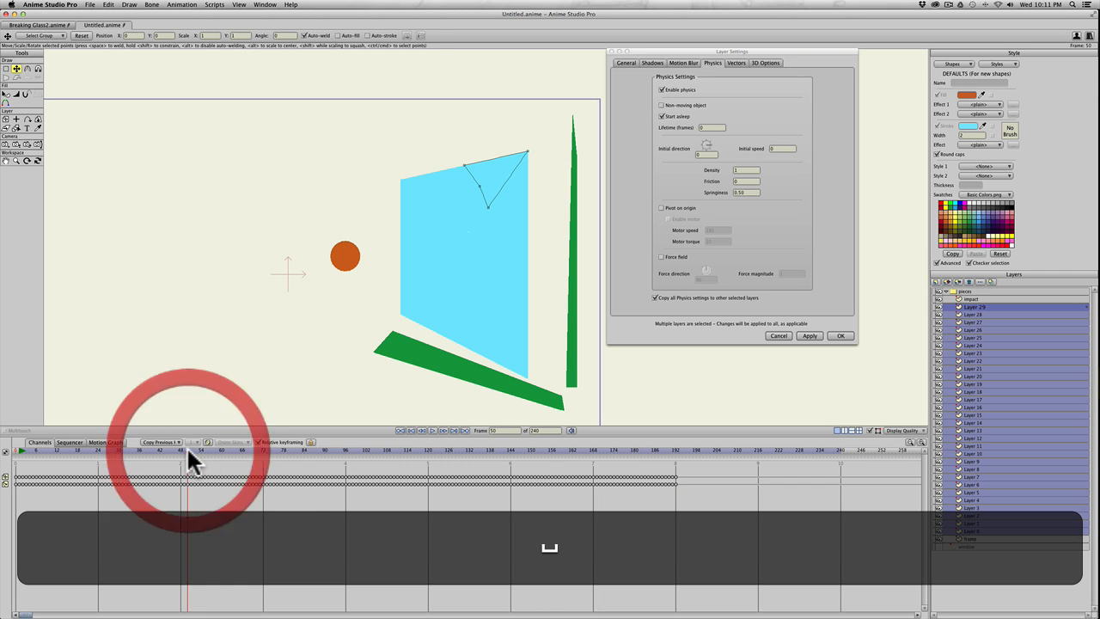
Play the shard simulation from frame 50, return to frame 0, and close the layer settings without saving.
click(432, 429)
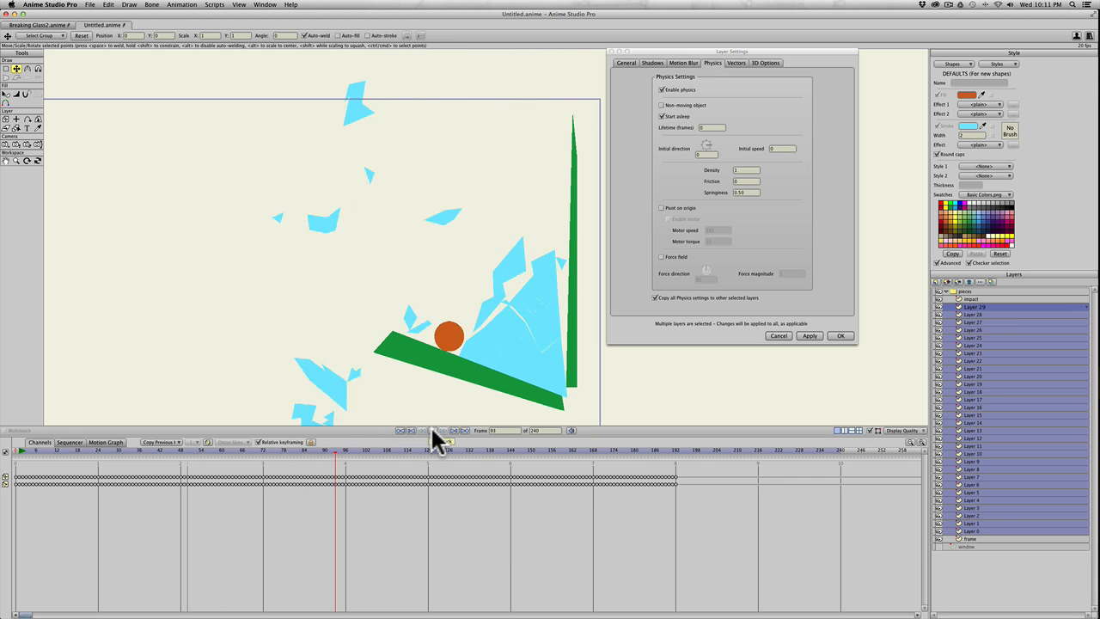
key(space)
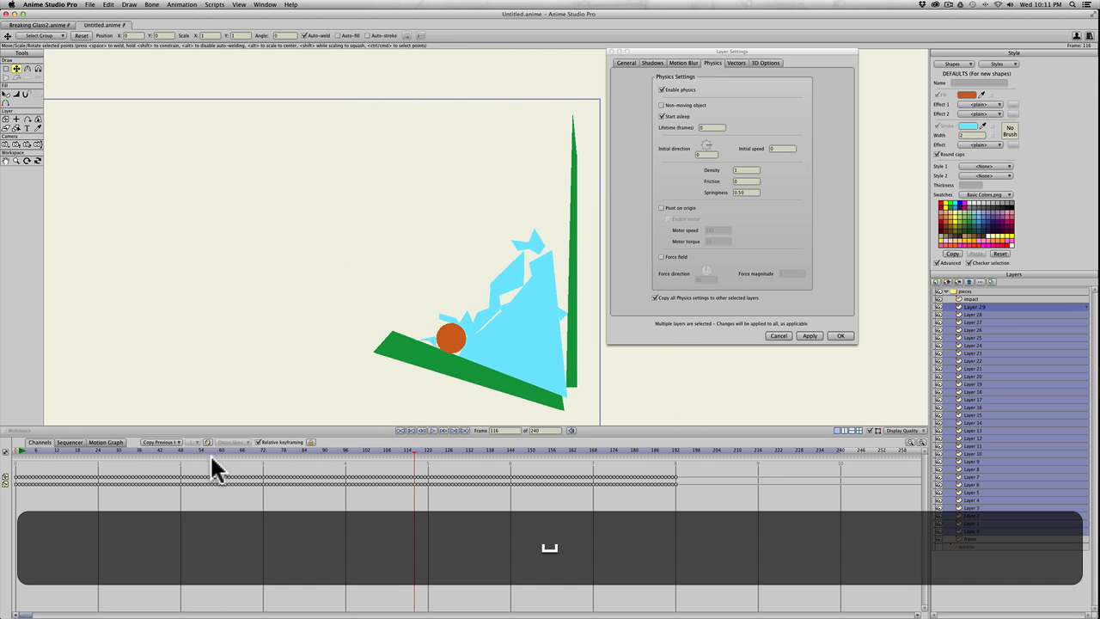
click(5, 449)
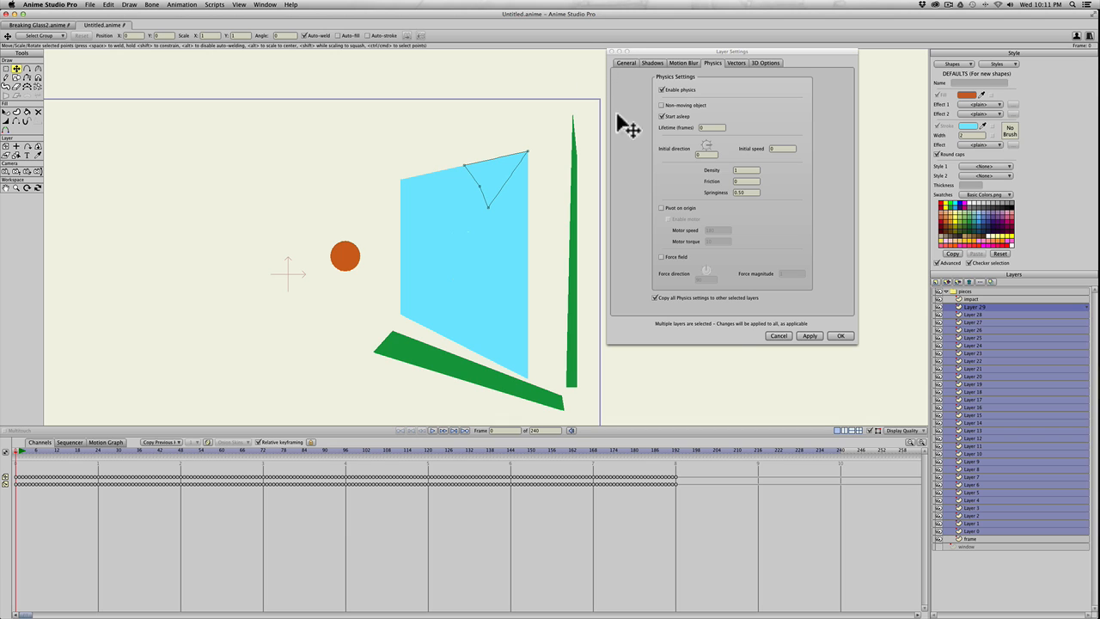
click(778, 335)
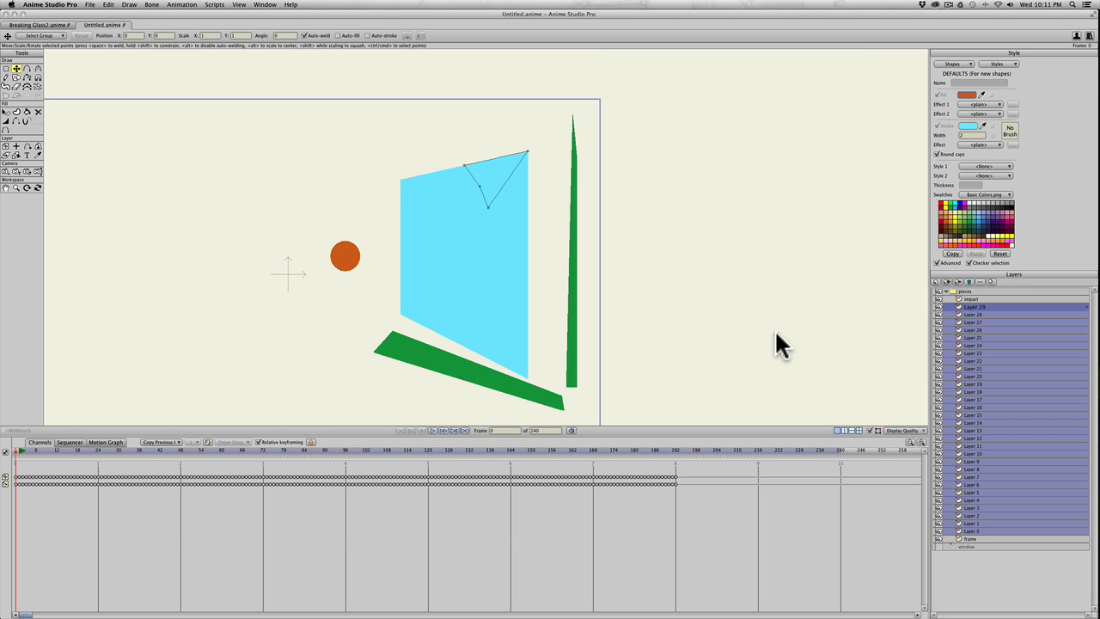
Switch to the Breaking Glass2.anime project and scrub the finished scene from frame 1 to frame 19.
click(35, 25)
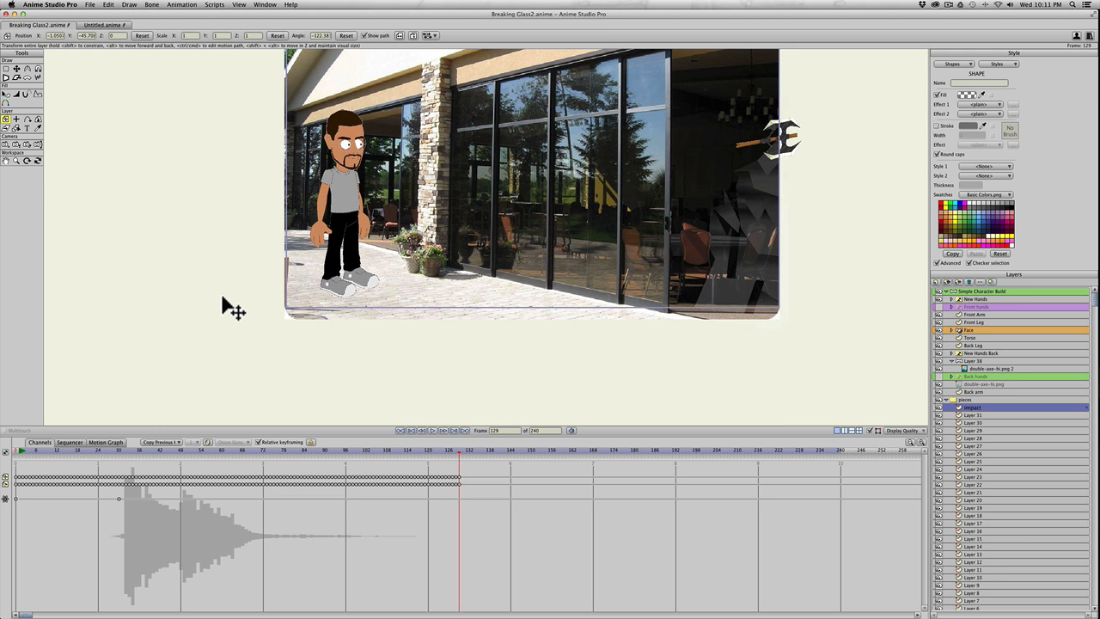
key(space)
drag(251, 301, 232, 373)
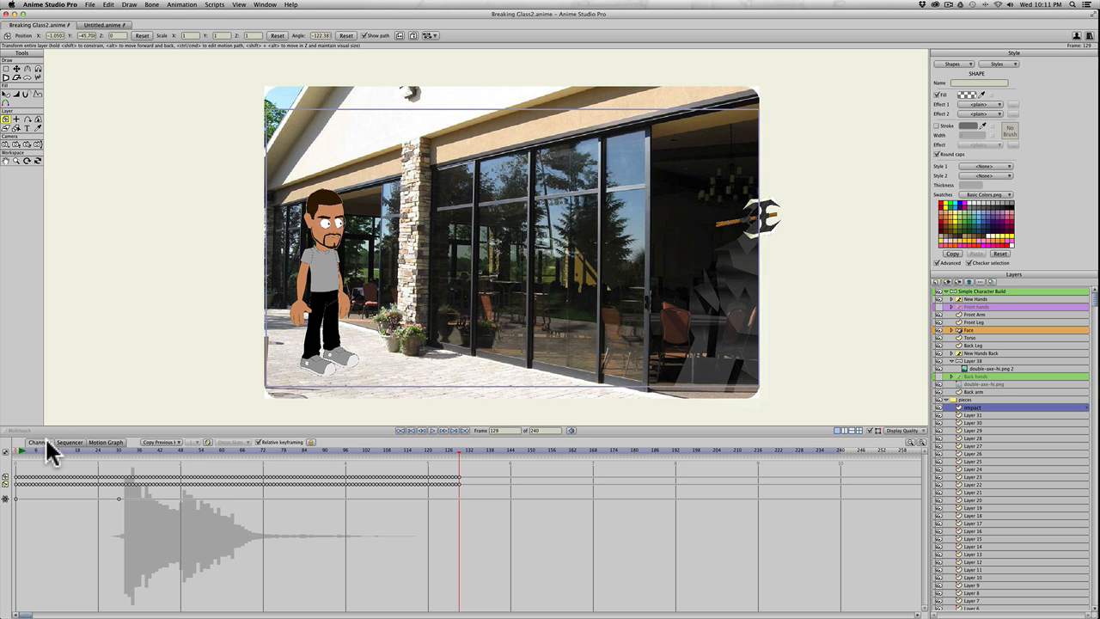
click(20, 451)
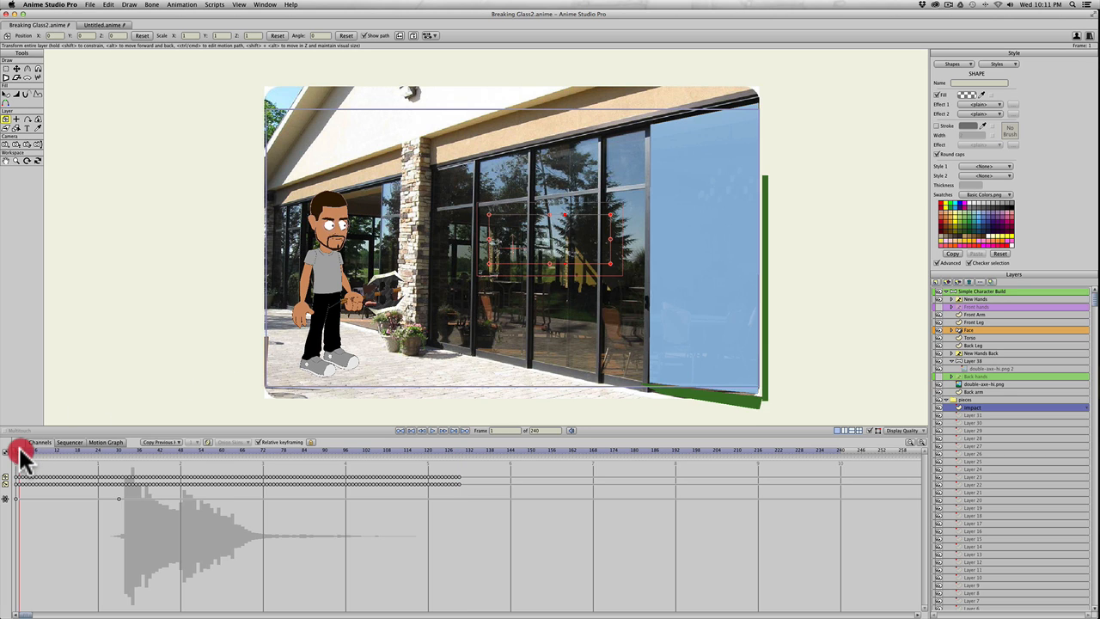
drag(20, 451, 79, 447)
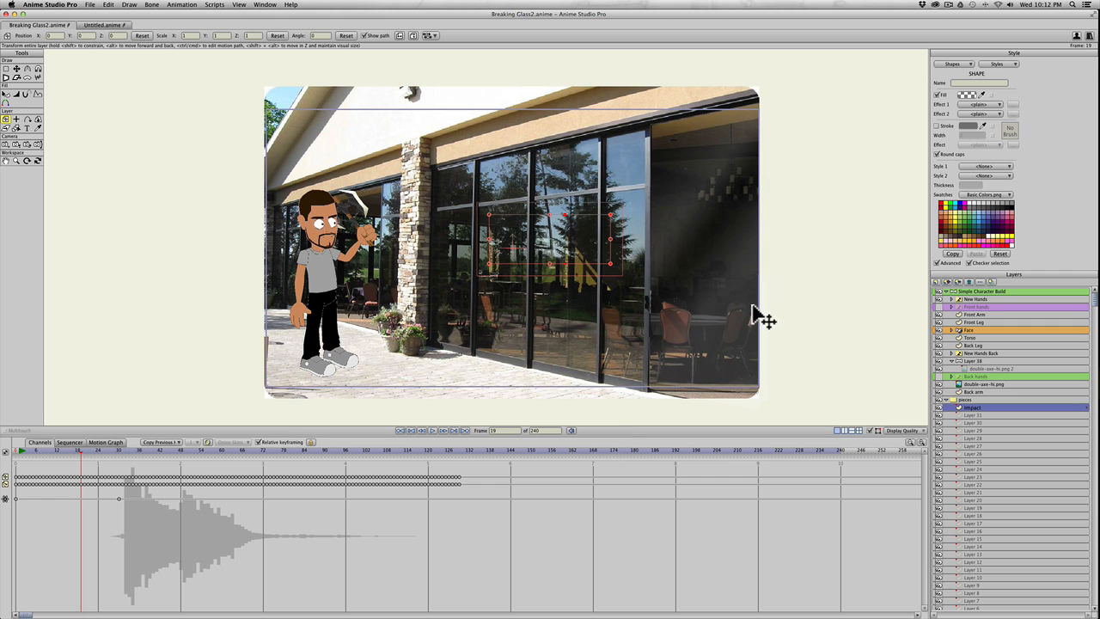
Select the frame layer and scrub back to frame 0 to examine the green barrier around the window.
scroll(945, 469, down, 5)
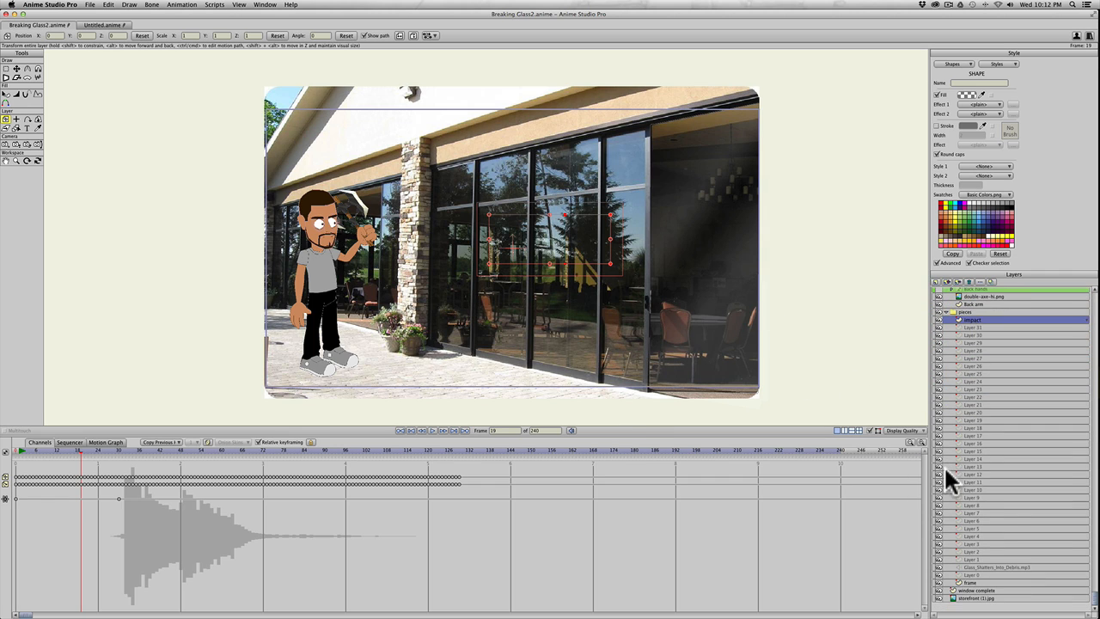
click(961, 583)
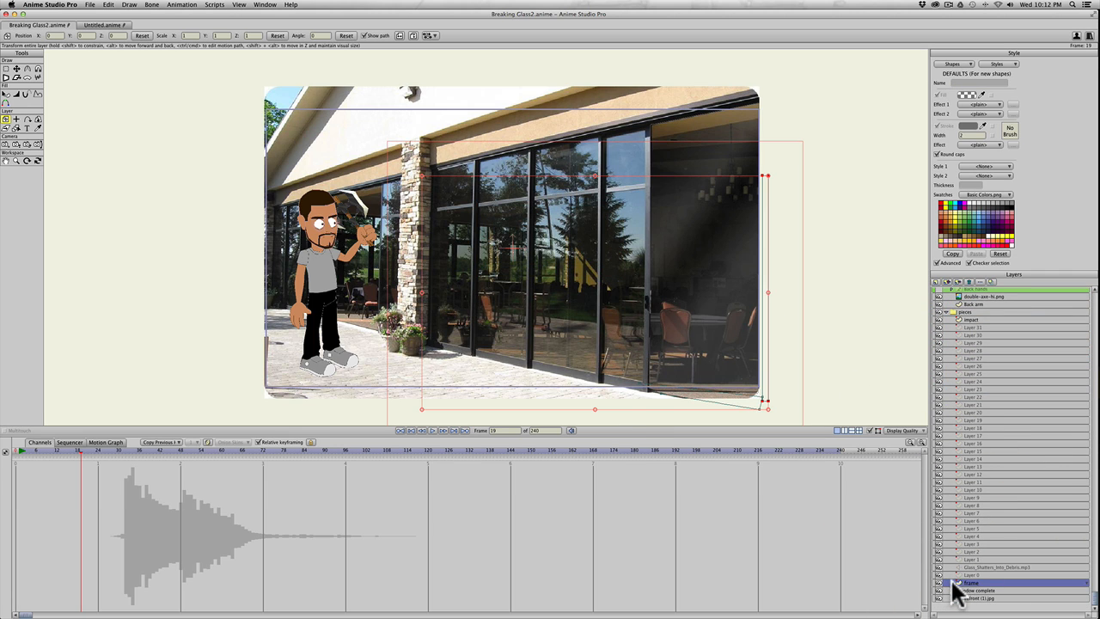
click(82, 448)
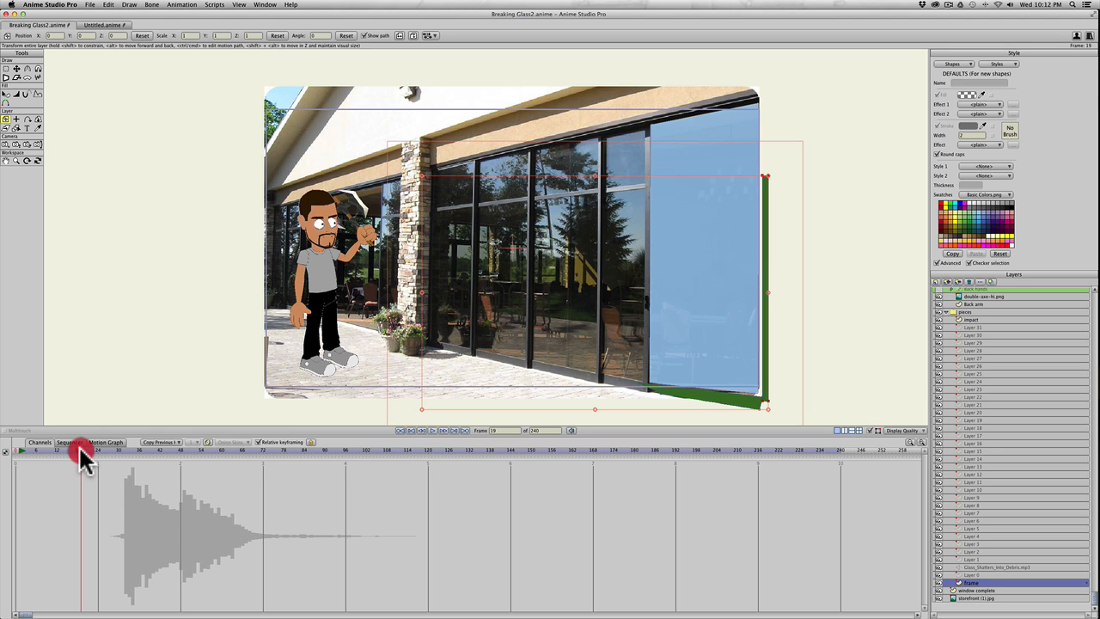
drag(80, 448, 37, 449)
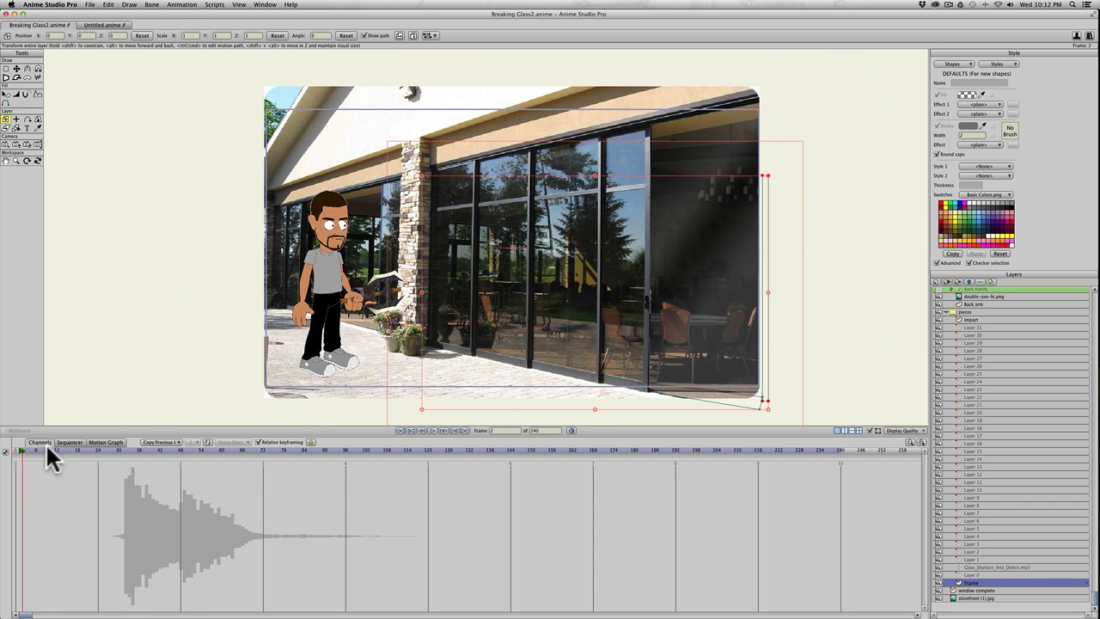
click(12, 455)
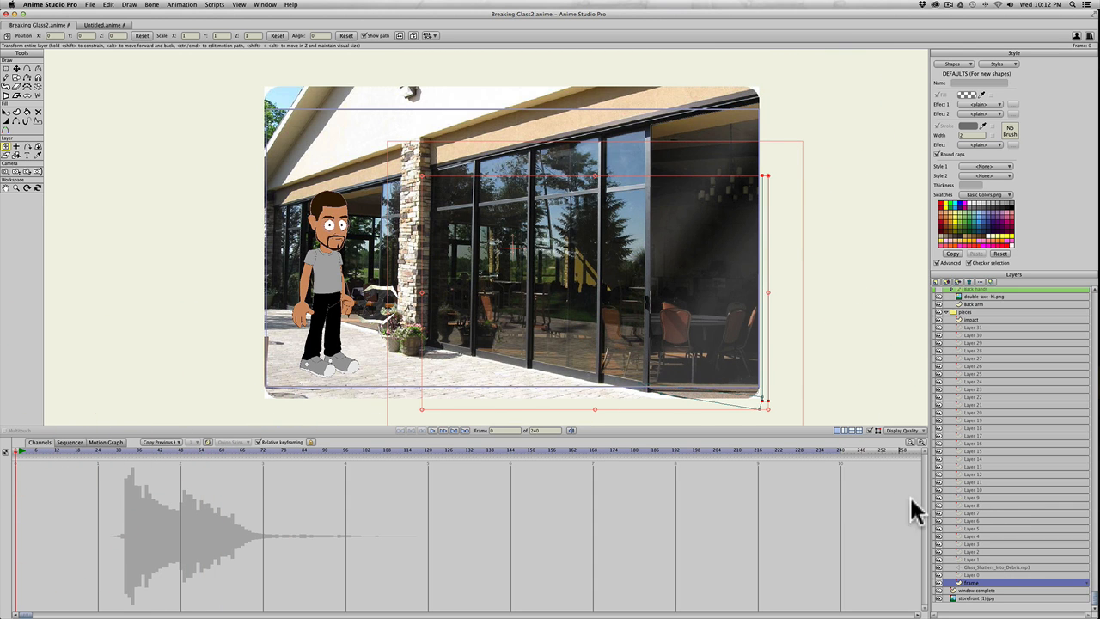
Examine the window complete layer's visibility setting at frame 31, leaving its layer settings unchanged.
click(964, 590)
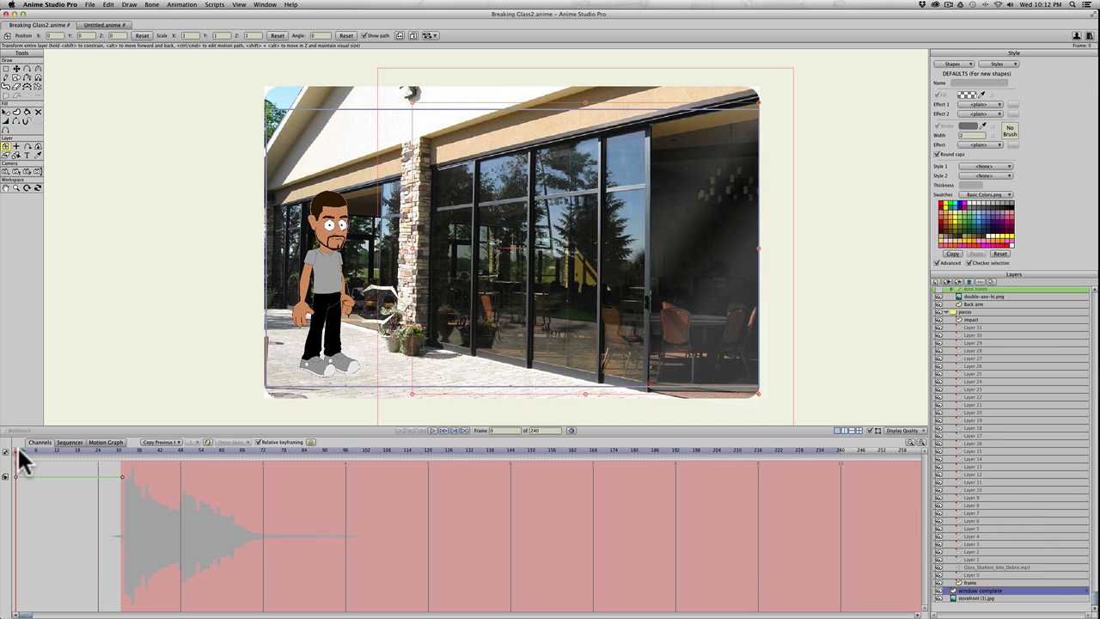
mouse_move(20, 451)
mouse_down()
mouse_move(74, 449)
mouse_move(15, 456)
mouse_up()
click(118, 449)
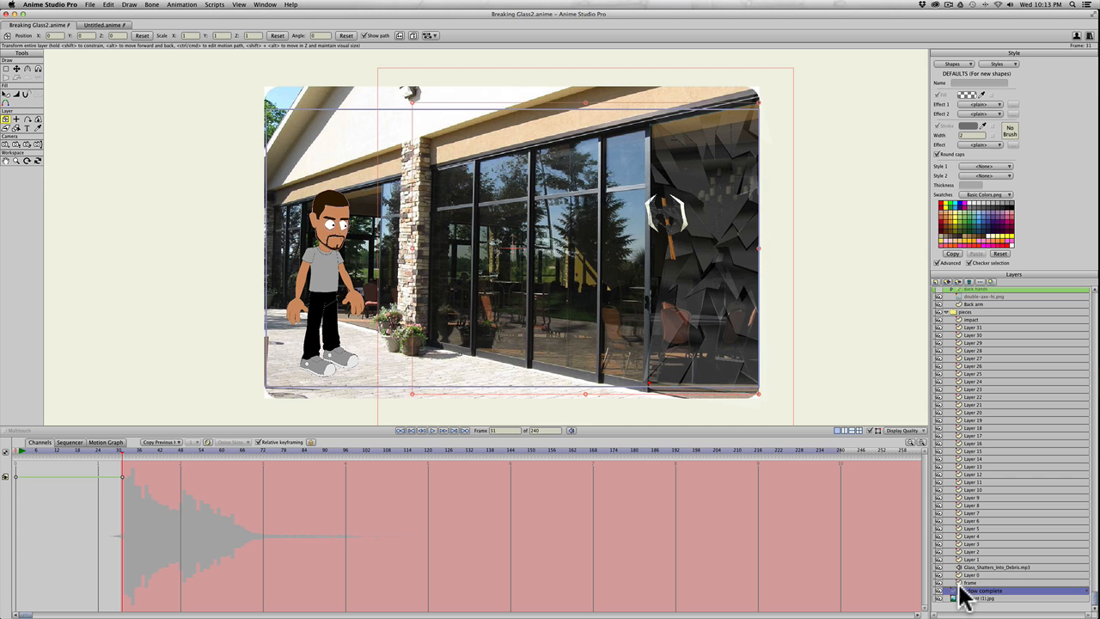
double_click(1007, 591)
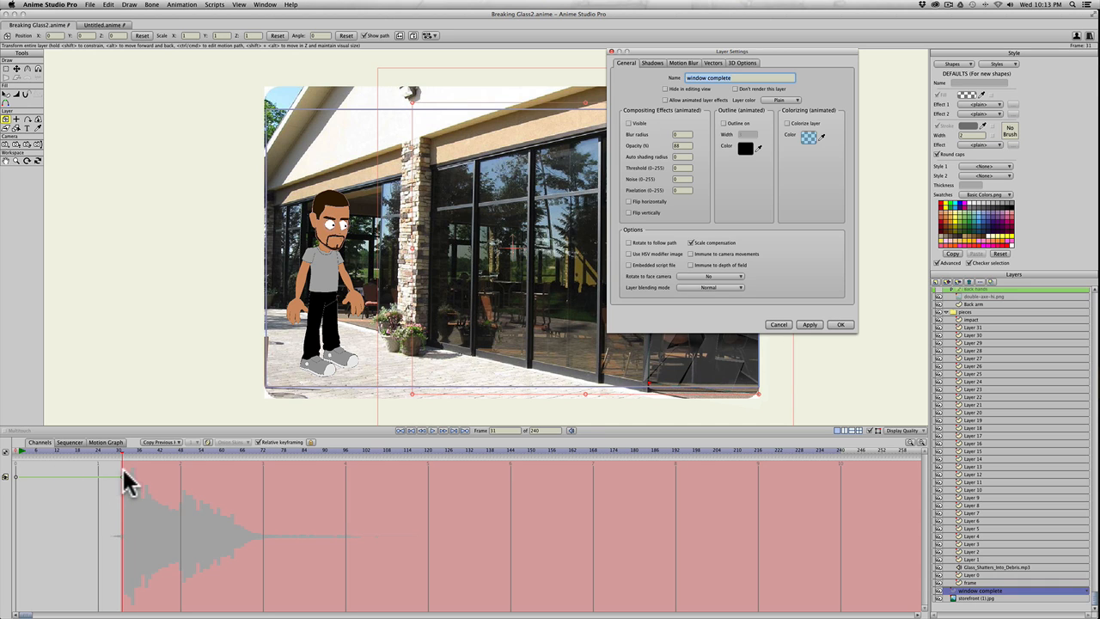
click(786, 326)
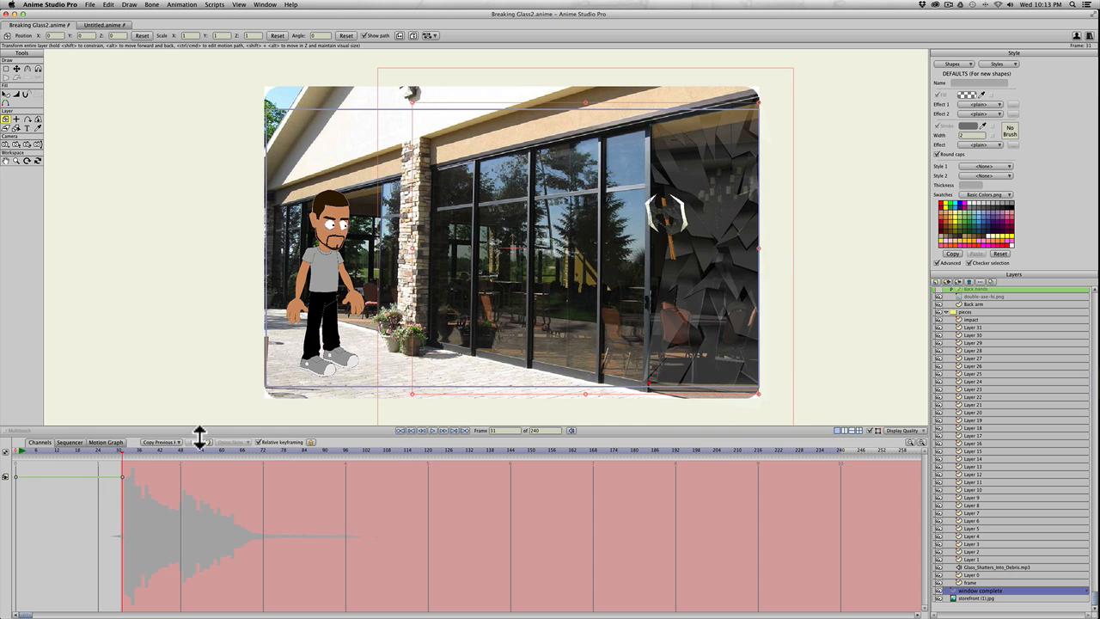
Scrub the timeline through the axe impact to check the swap from whole window to shards, ending at frame 31.
click(17, 449)
drag(41, 449, 151, 464)
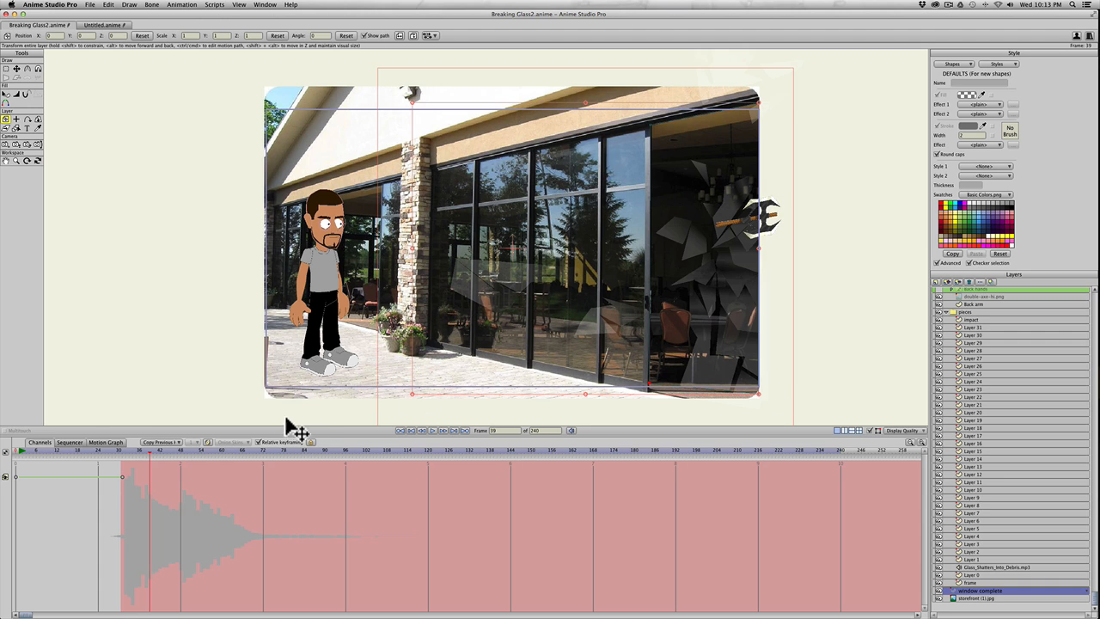
click(16, 453)
drag(21, 457, 120, 448)
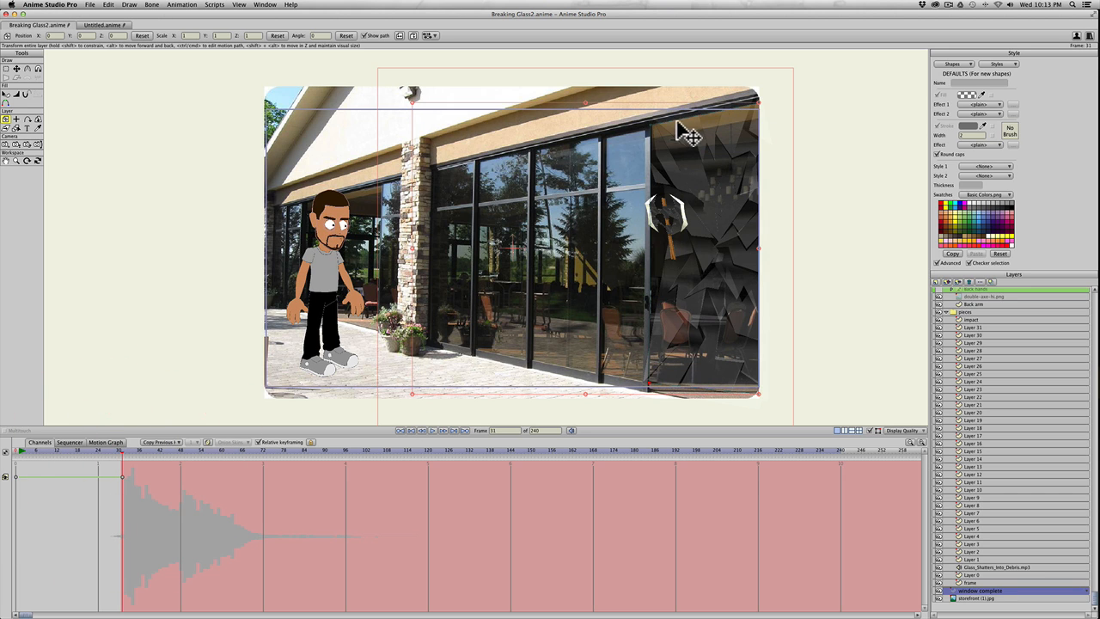
Select the shard layers from Layer 31 to Layer 1 and inspect their shared visibility settings at frame 31 without changing them.
click(976, 326)
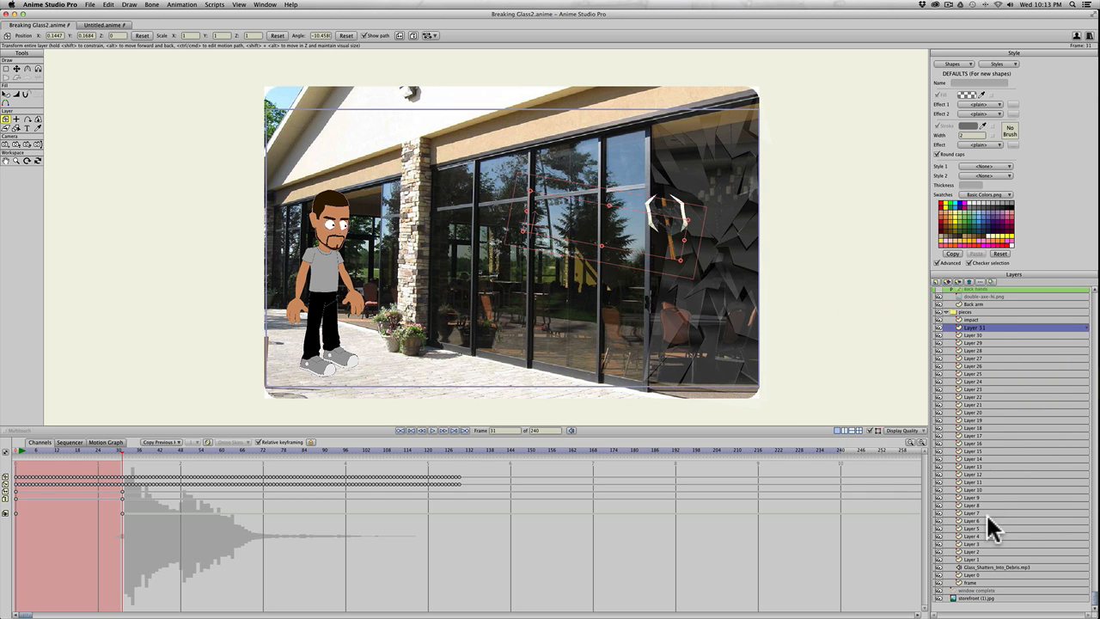
shift+click(980, 557)
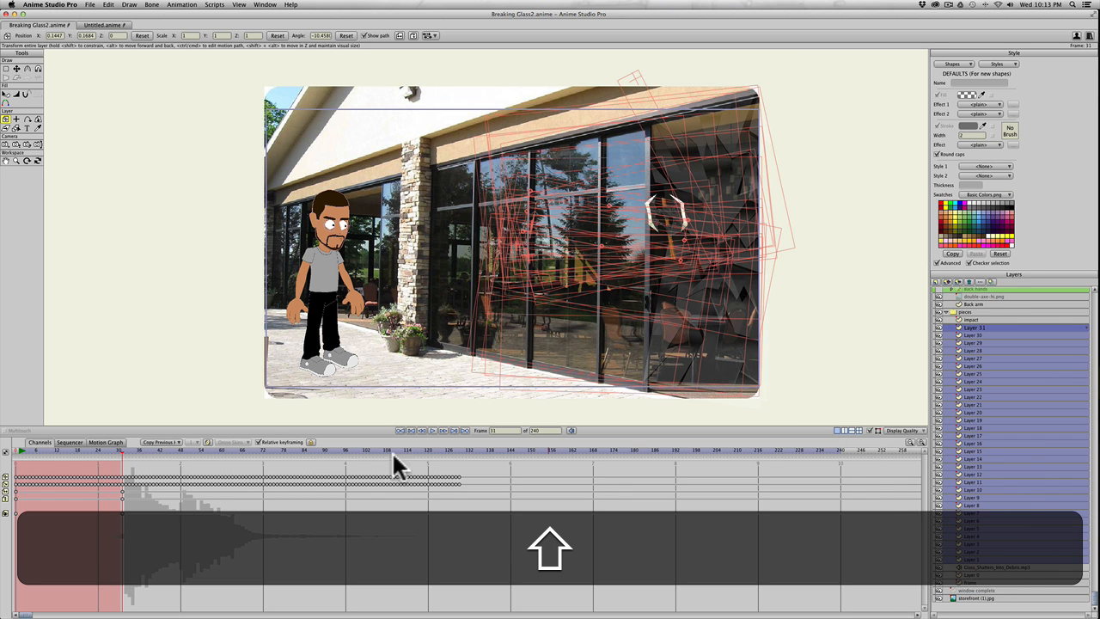
double_click(988, 328)
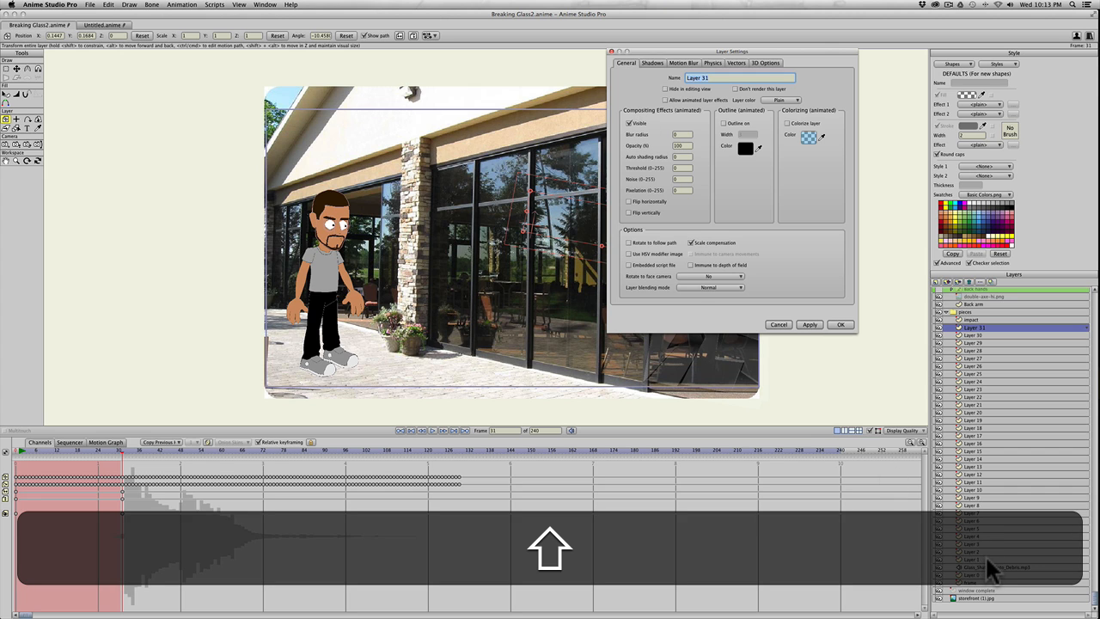
shift+click(988, 560)
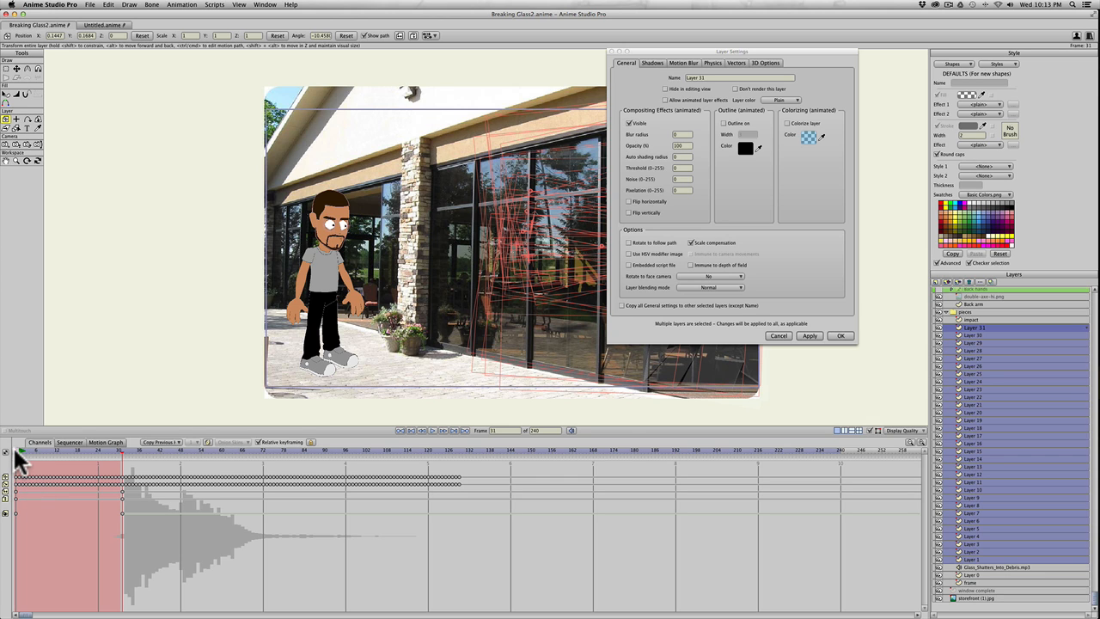
click(777, 335)
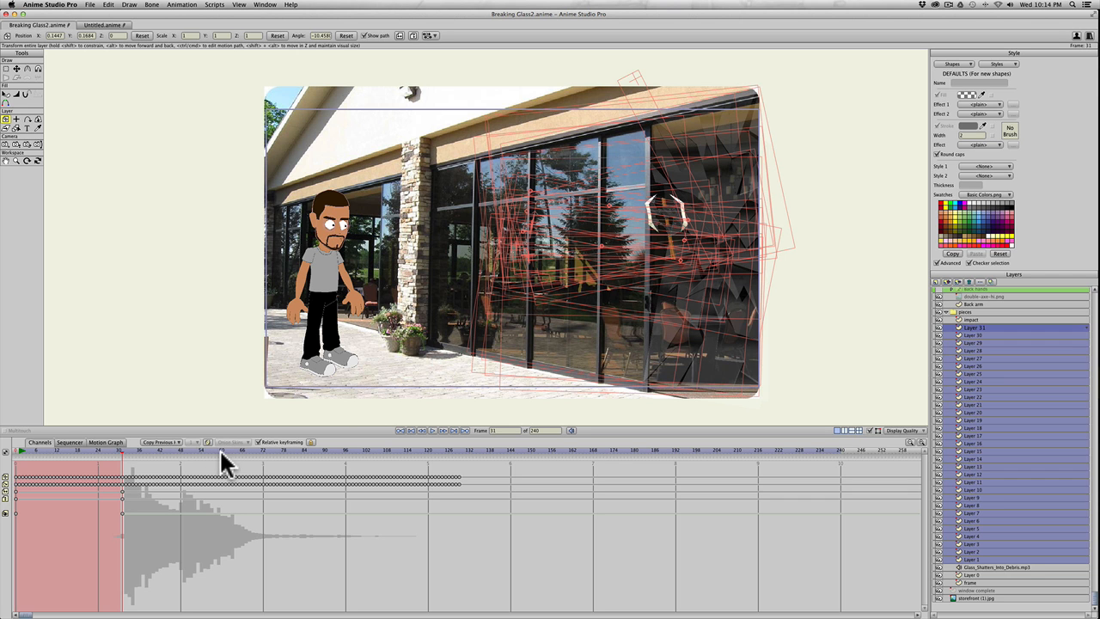
Show the sequencer at frame 28 and select the Glass_Shatters_Into_Debris.mp3 audio clip.
mouse_move(120, 460)
mouse_down()
mouse_move(147, 452)
mouse_move(113, 455)
mouse_up()
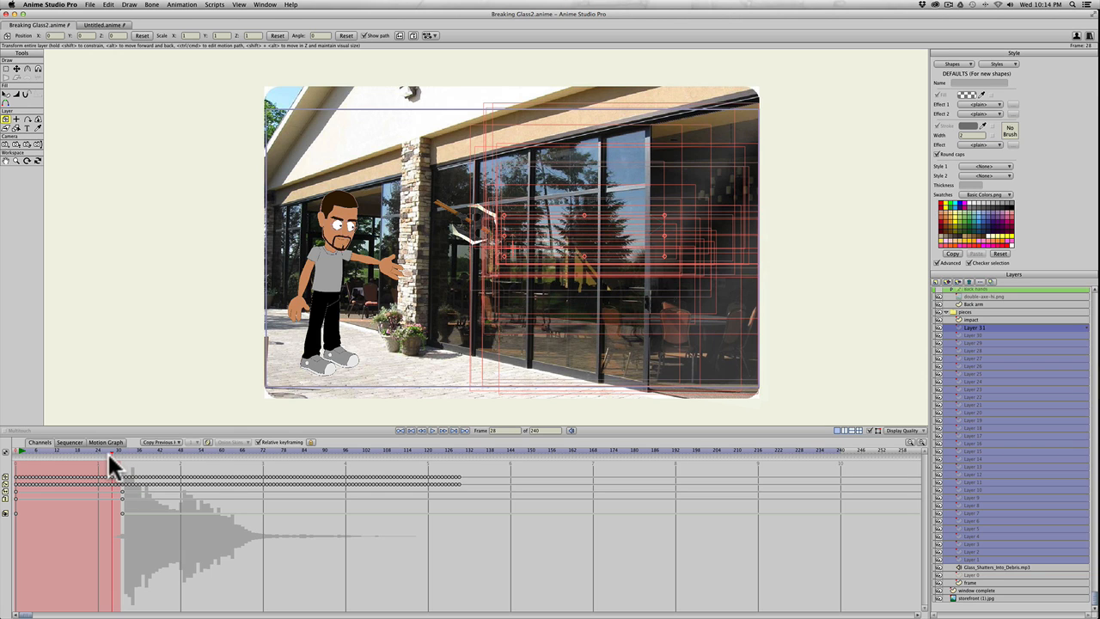
click(109, 445)
click(69, 440)
scroll(105, 575, down, 5)
scroll(105, 585, down, 8)
scroll(116, 591, down, 5)
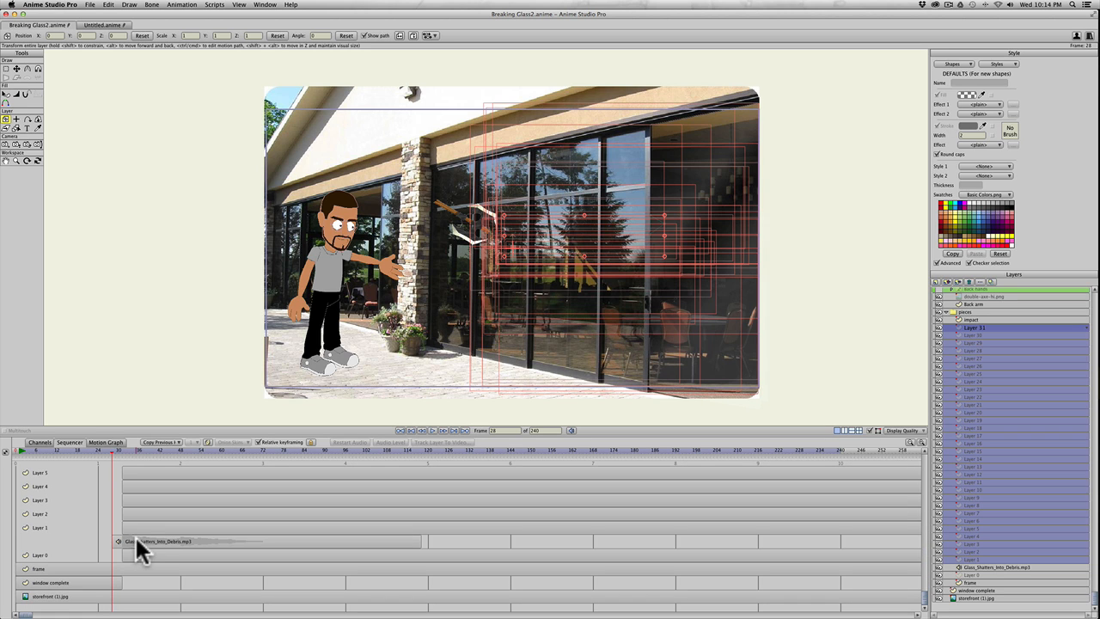
mouse_move(148, 543)
mouse_down()
mouse_move(209, 542)
mouse_move(105, 540)
mouse_move(144, 542)
mouse_up()
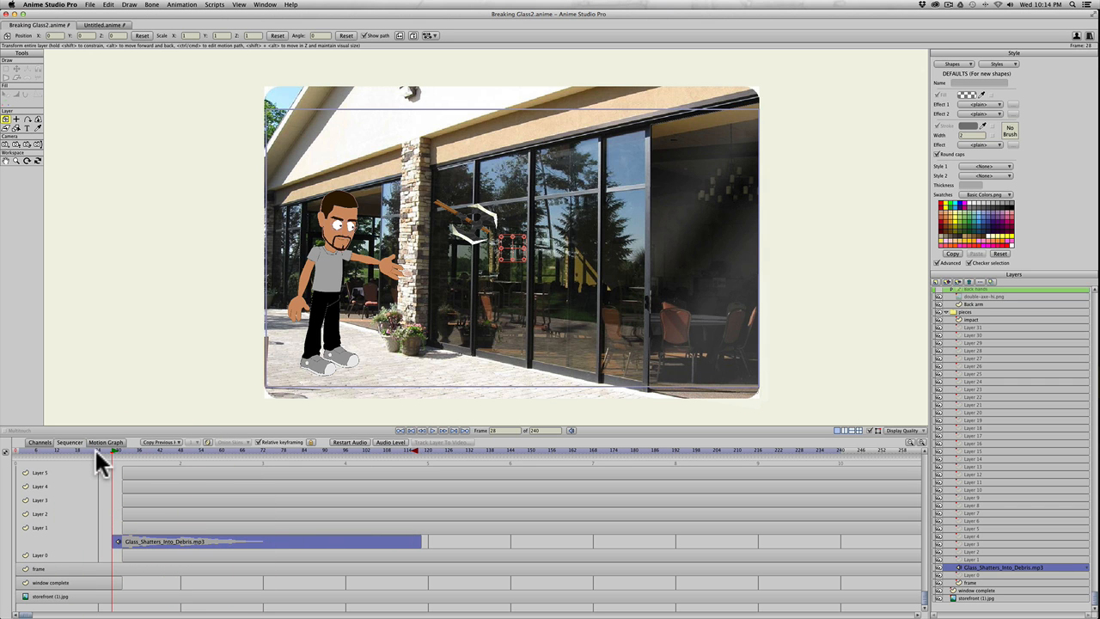
Preview the glass breaking with its sound from the start of the audio clip, and return to the channels view at frame 1.
click(100, 450)
mouse_move(99, 449)
mouse_down()
mouse_move(127, 450)
mouse_move(114, 451)
mouse_up()
key(space)
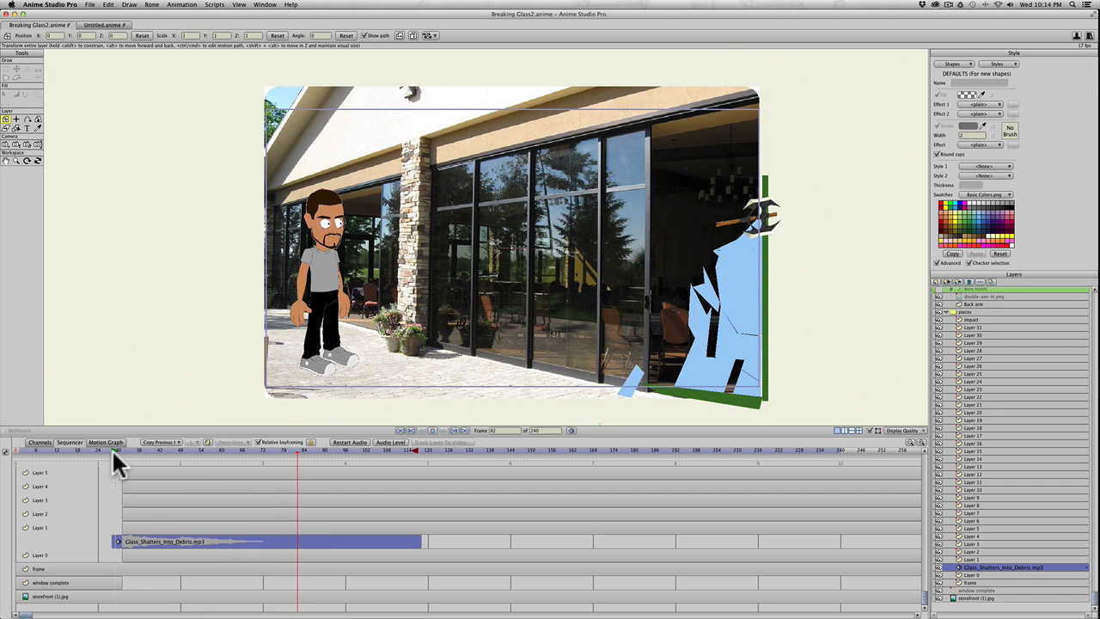
key(space)
click(7, 450)
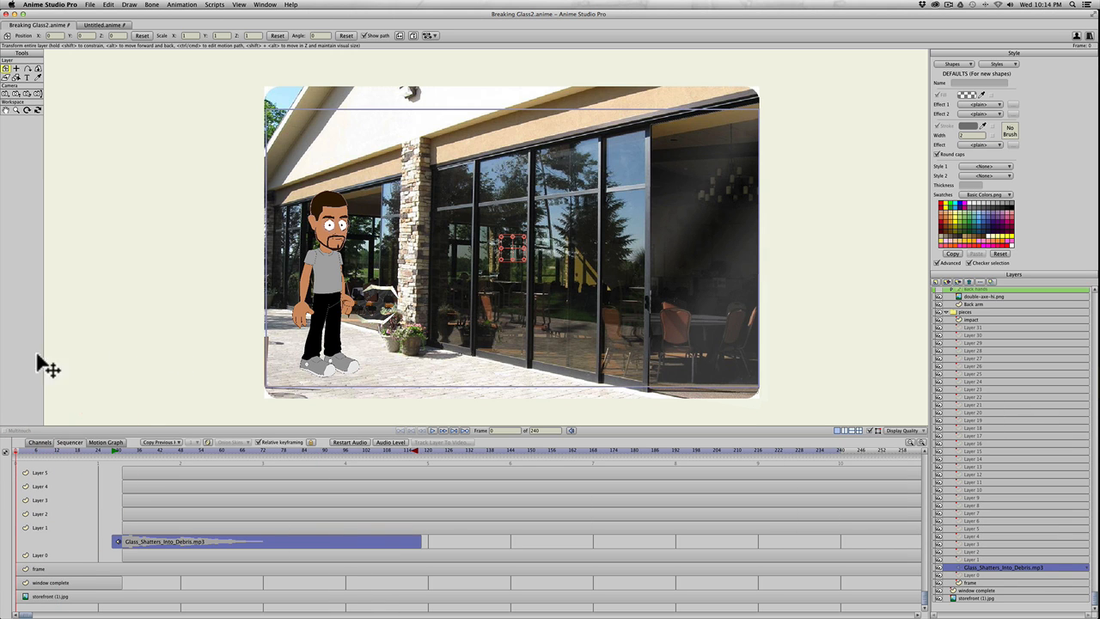
click(40, 442)
click(8, 451)
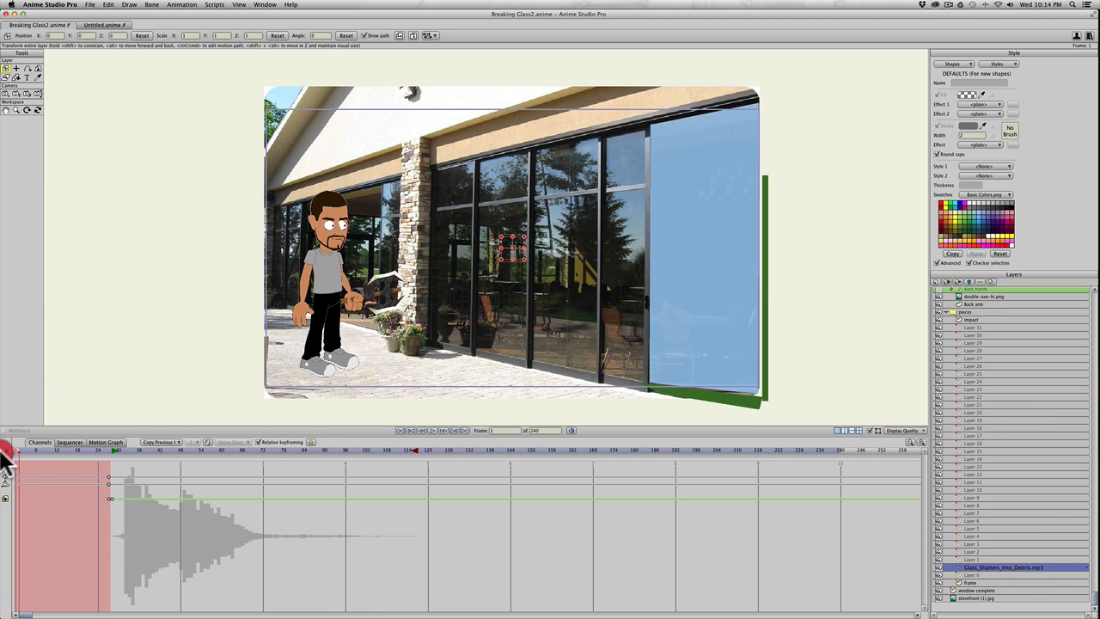
Remove the gradient from the window complete pane at frame 0 by setting its fill's Effect 1 to plain.
click(971, 592)
click(969, 590)
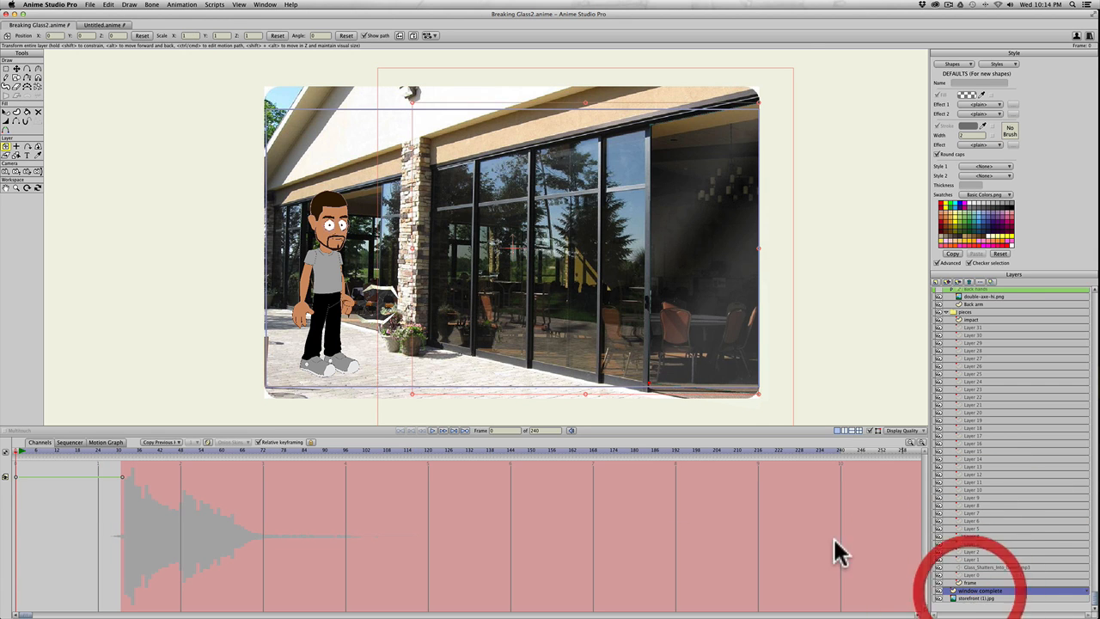
click(9, 449)
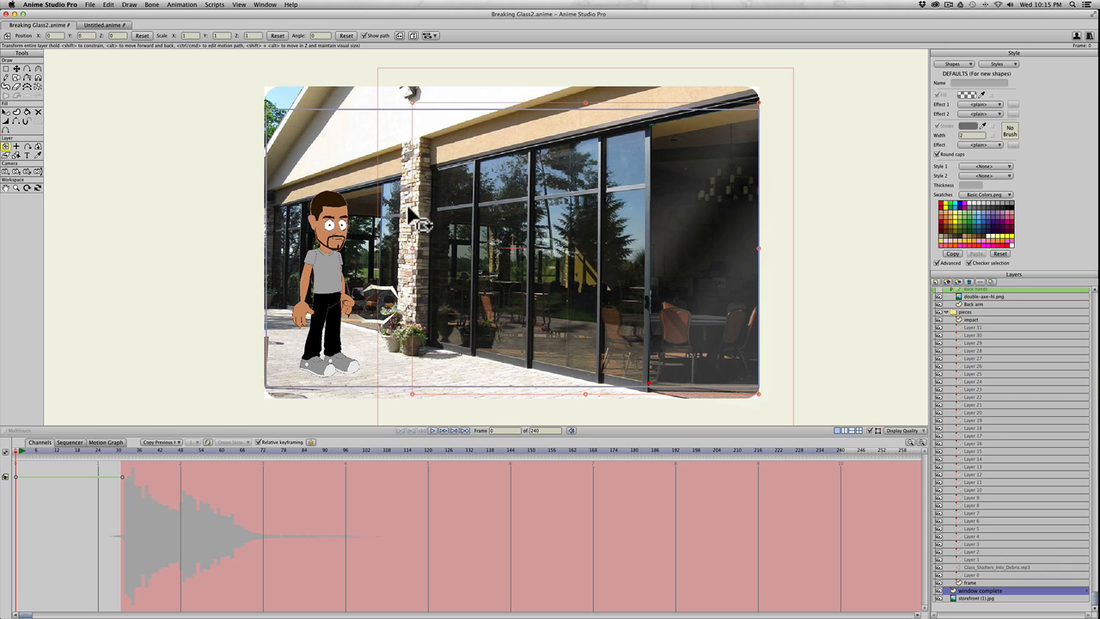
key(q)
click(687, 184)
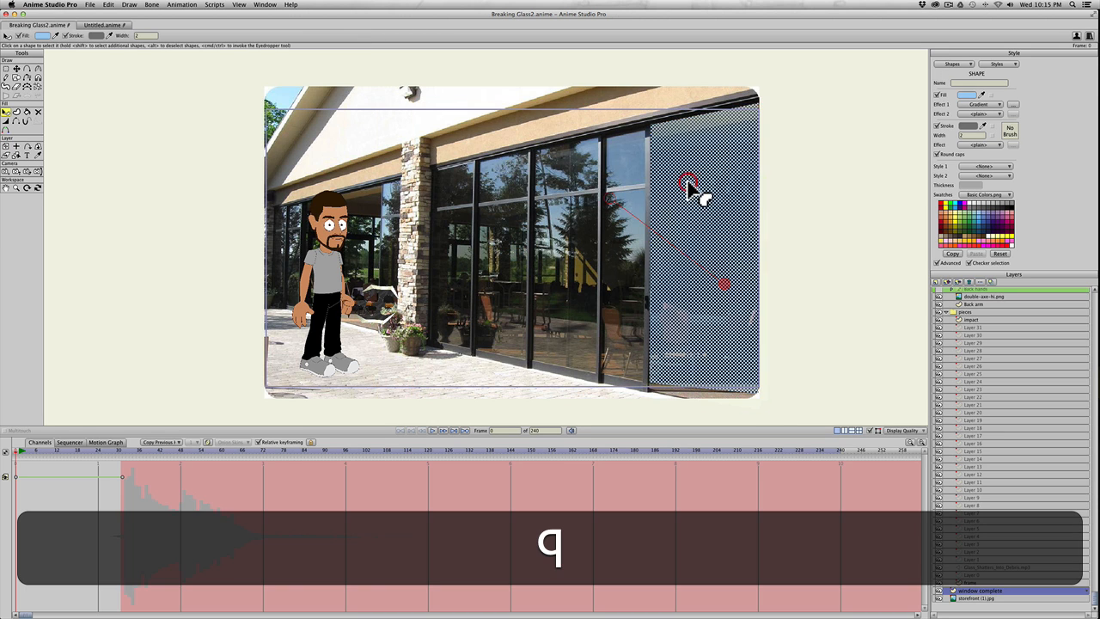
click(978, 104)
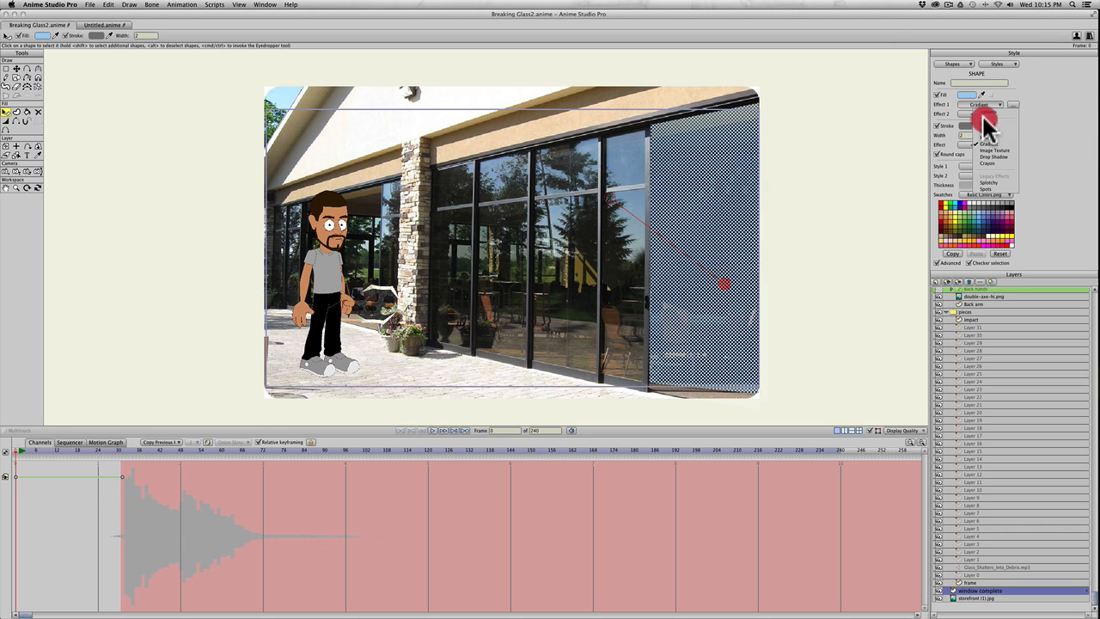
click(981, 108)
click(825, 157)
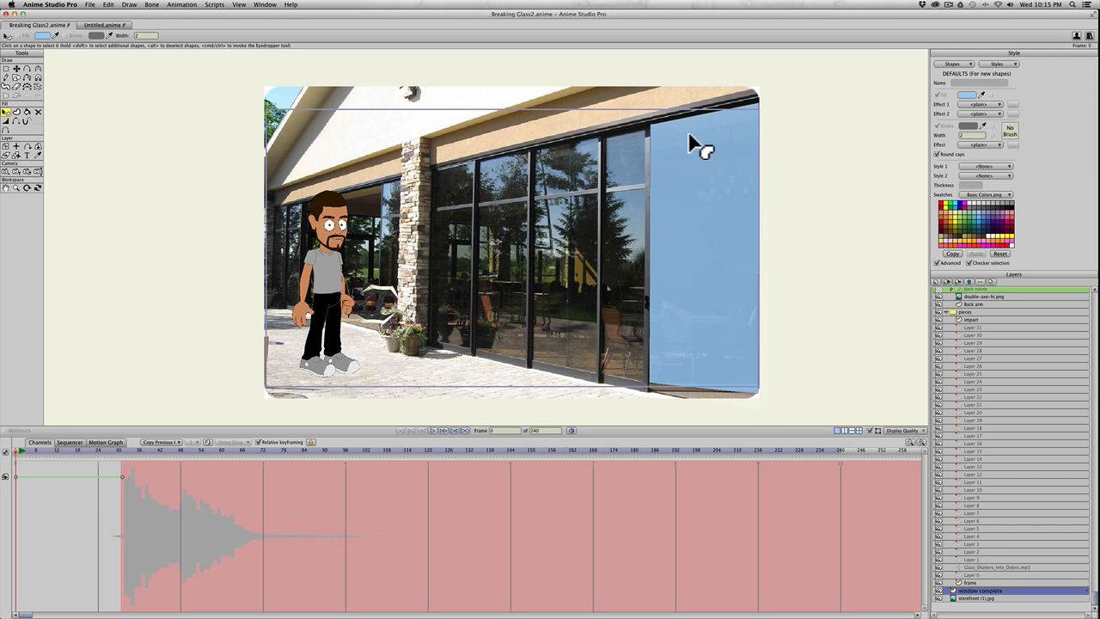
Select the window complete pane's shape and set its fill's Effect 1 to Gradient, keeping the gradient settings clear of the pane.
key(q)
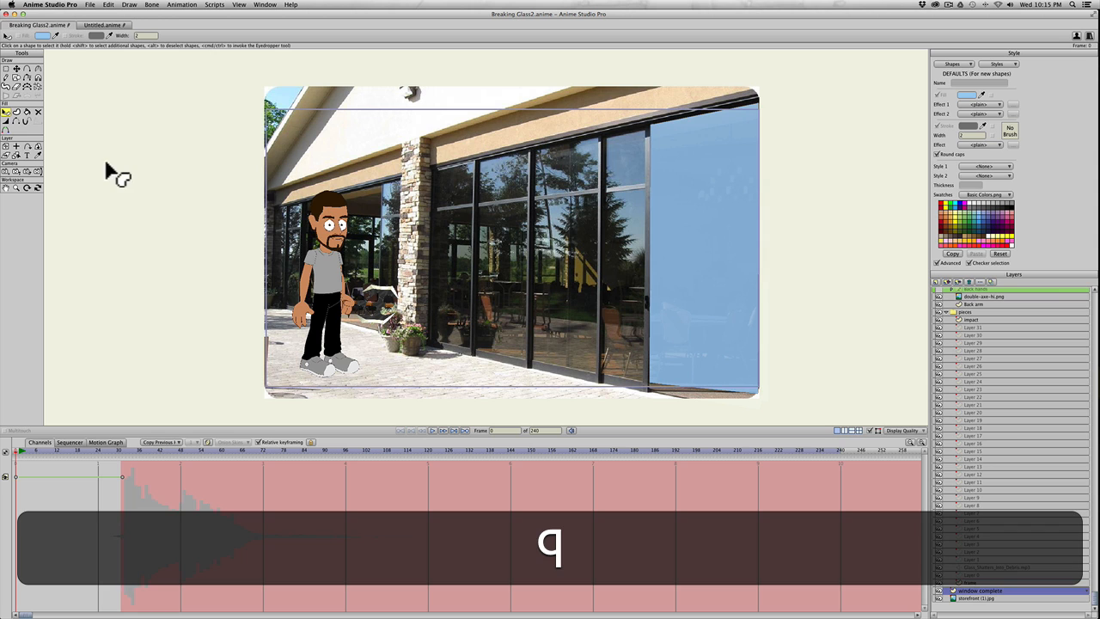
click(685, 159)
click(969, 113)
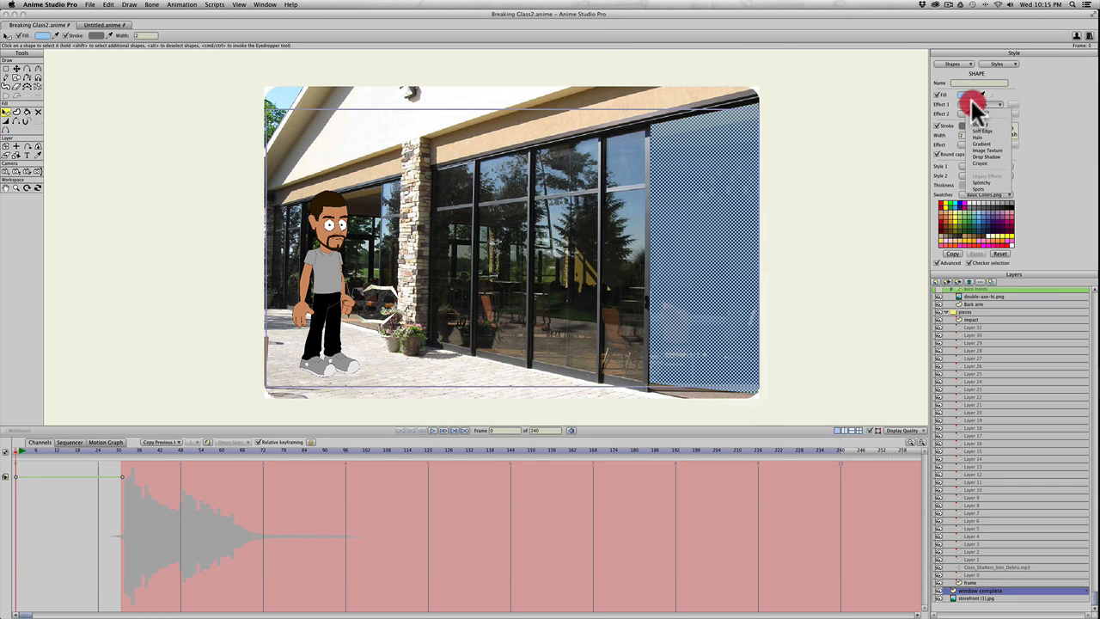
click(977, 143)
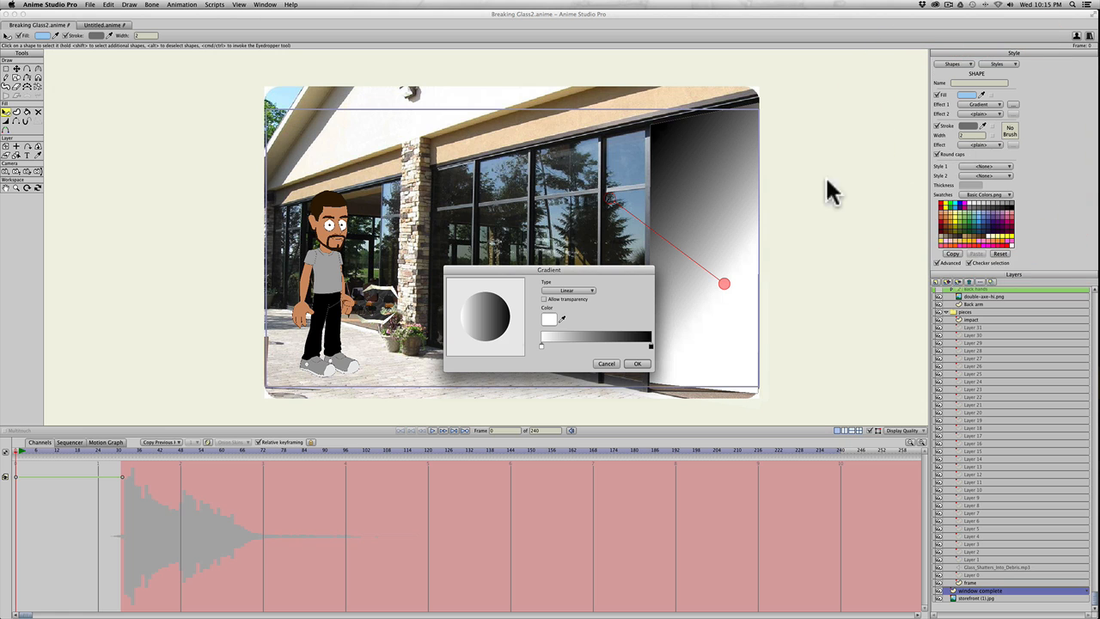
drag(516, 273, 411, 241)
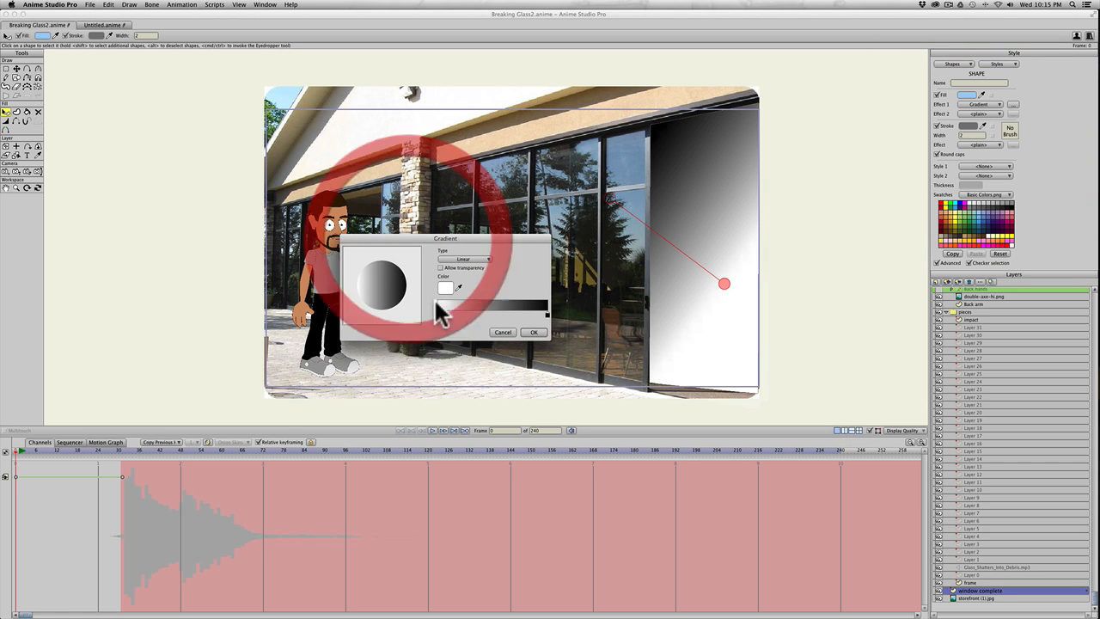
Remove the black stop and spread four white colour stops along the linear gradient, one at each end and two between.
drag(438, 317, 495, 314)
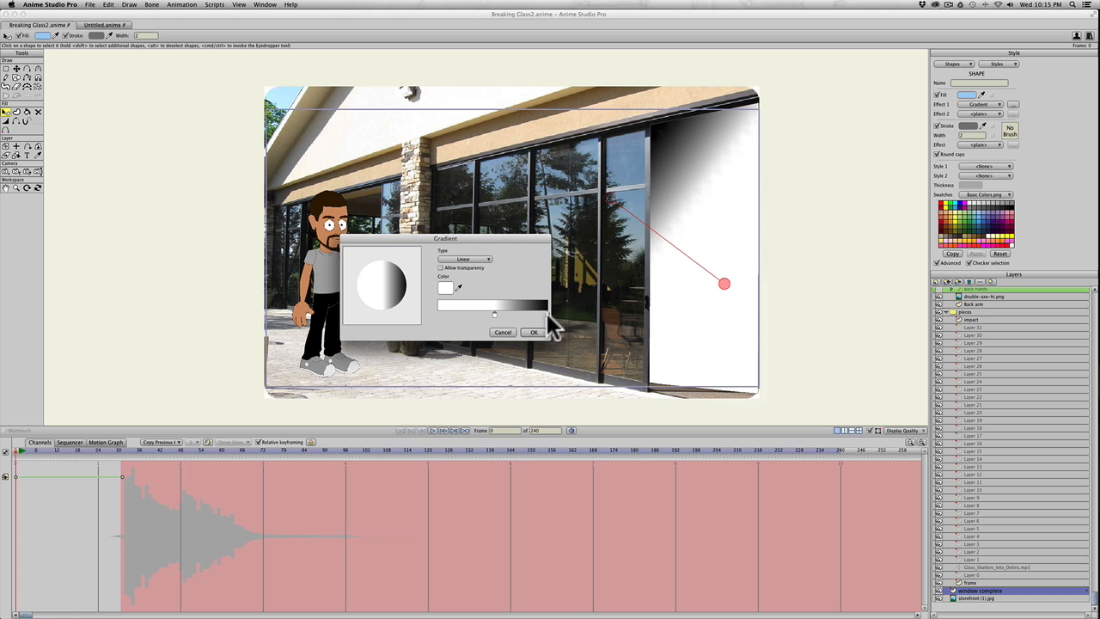
click(477, 315)
click(458, 315)
click(439, 315)
click(548, 314)
key(BackSpace)
drag(500, 308, 559, 317)
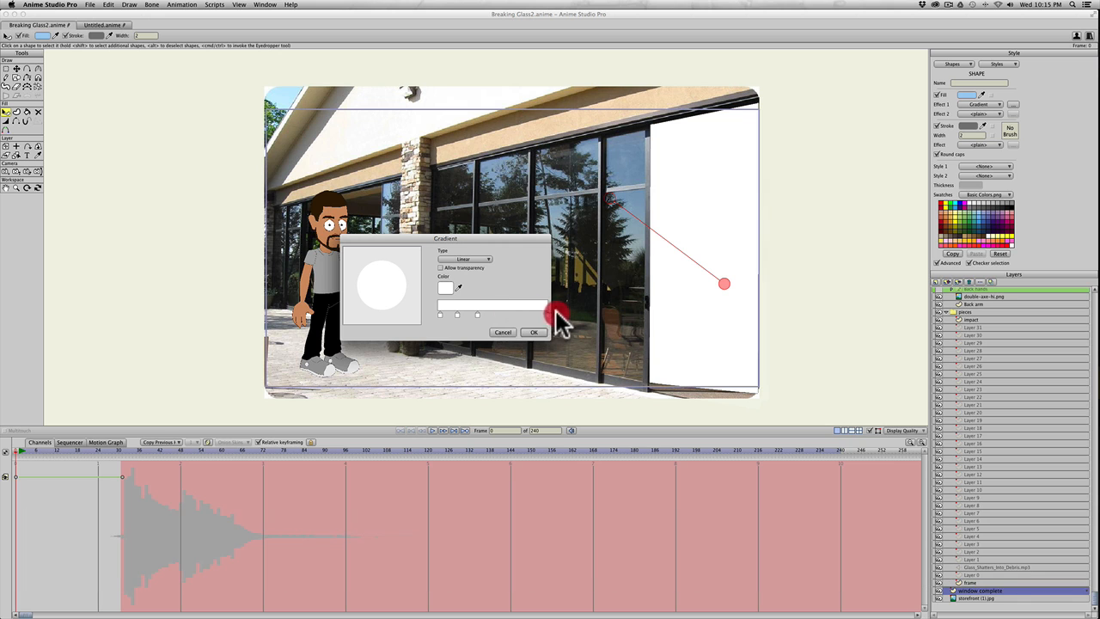
click(478, 312)
mouse_move(478, 312)
mouse_down()
mouse_move(502, 315)
mouse_move(470, 314)
mouse_up()
click(546, 316)
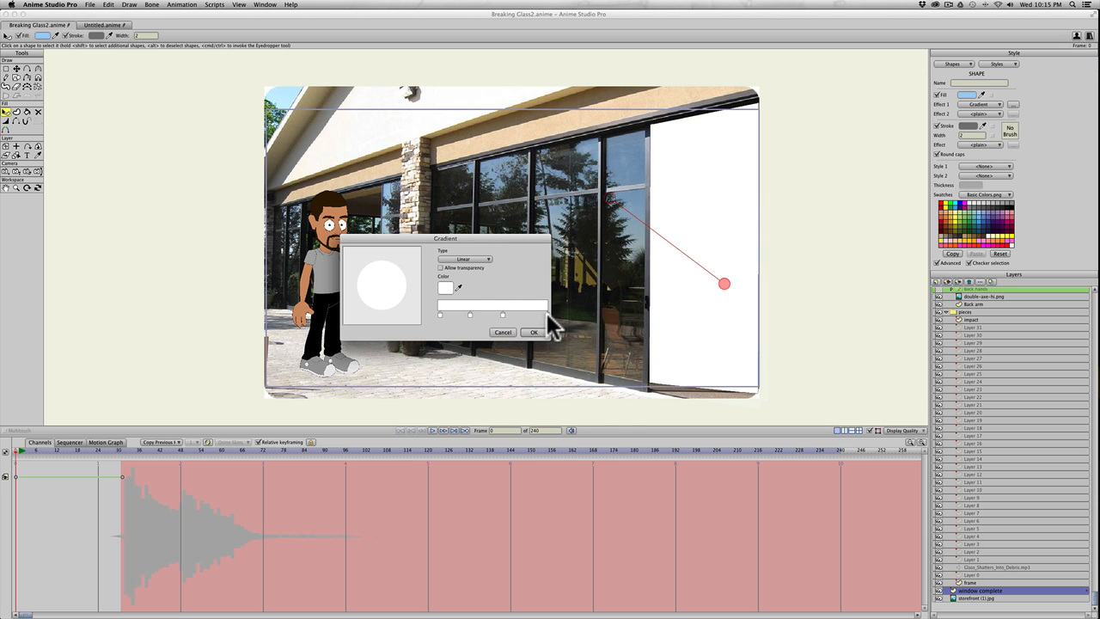
Make the last white gradient stop transparent and lower the alpha of the third stop.
click(447, 288)
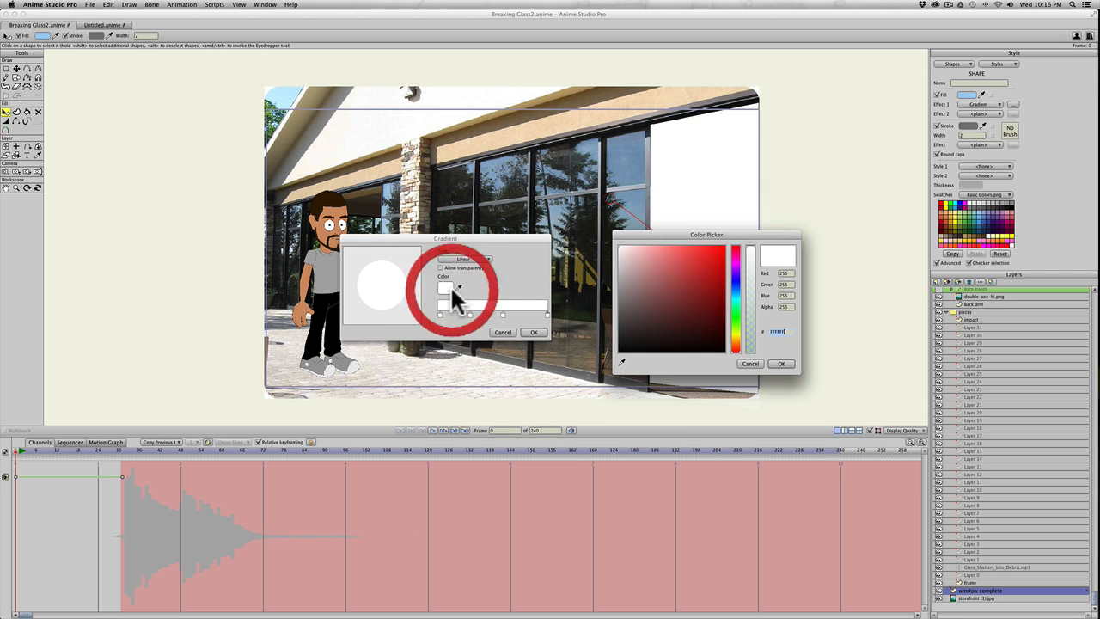
drag(748, 244, 756, 363)
click(780, 363)
click(503, 314)
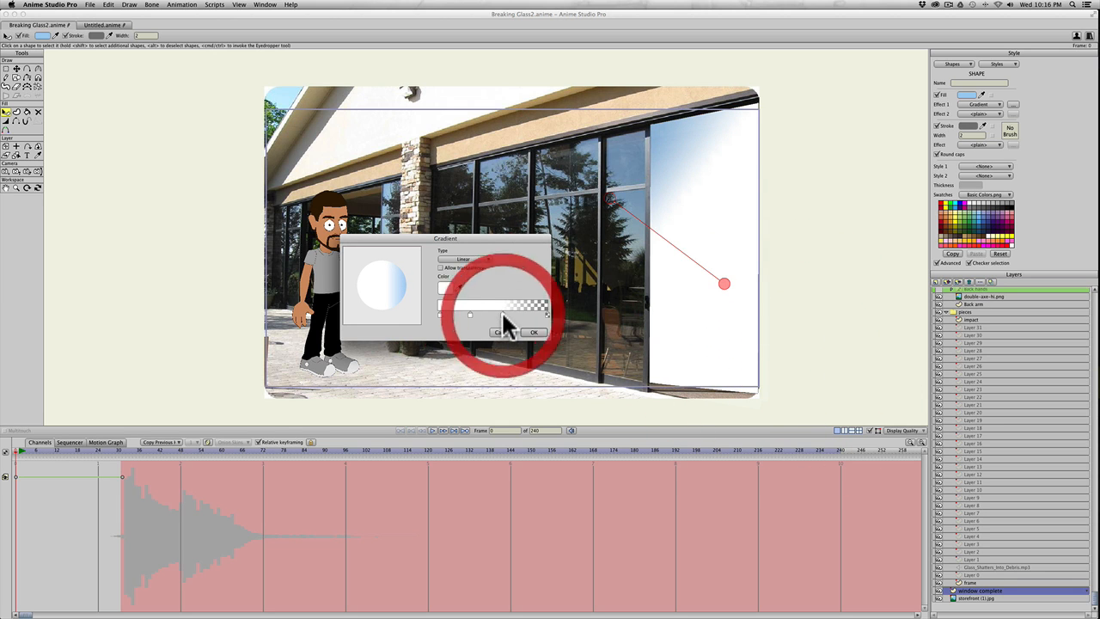
click(445, 287)
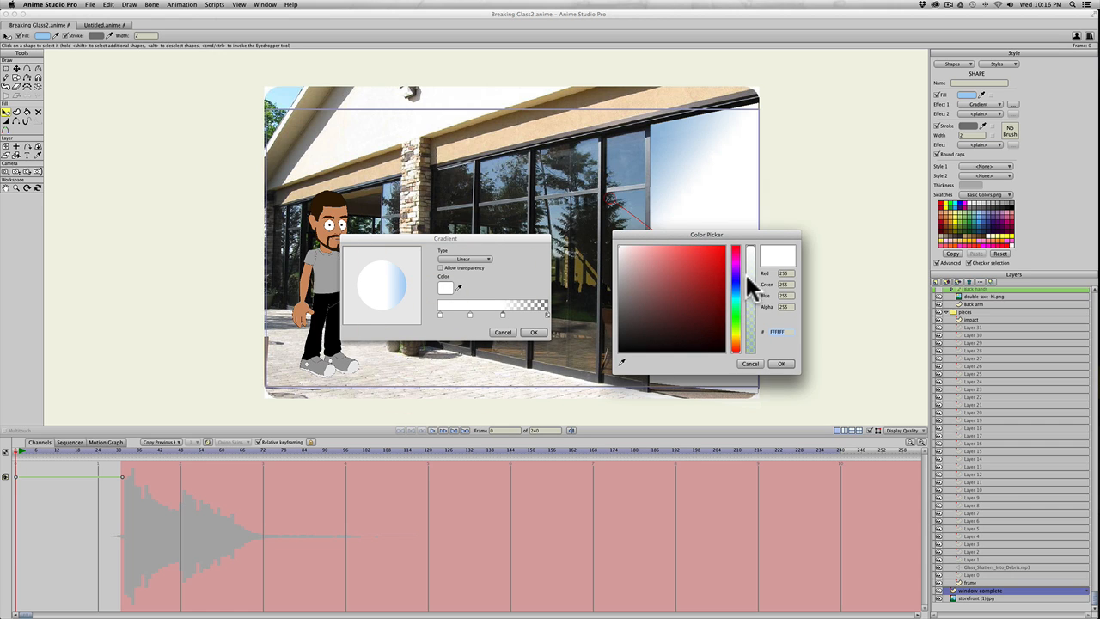
drag(747, 269, 752, 320)
click(781, 363)
Lower the alpha of the second and first white gradient stops so both are see-through.
click(470, 311)
click(447, 290)
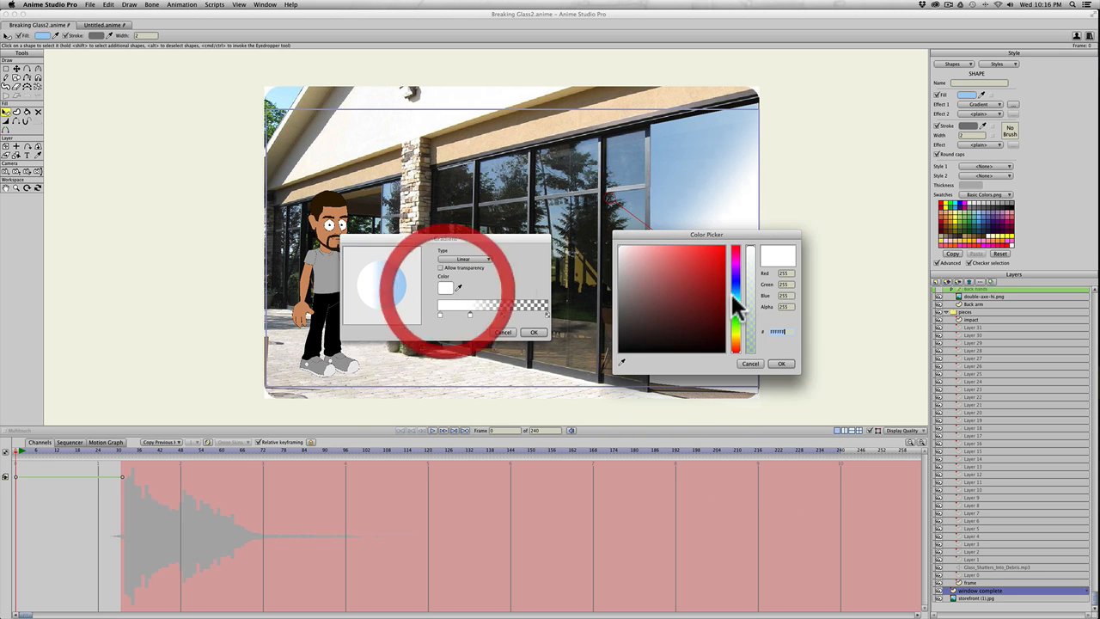
click(751, 370)
click(782, 363)
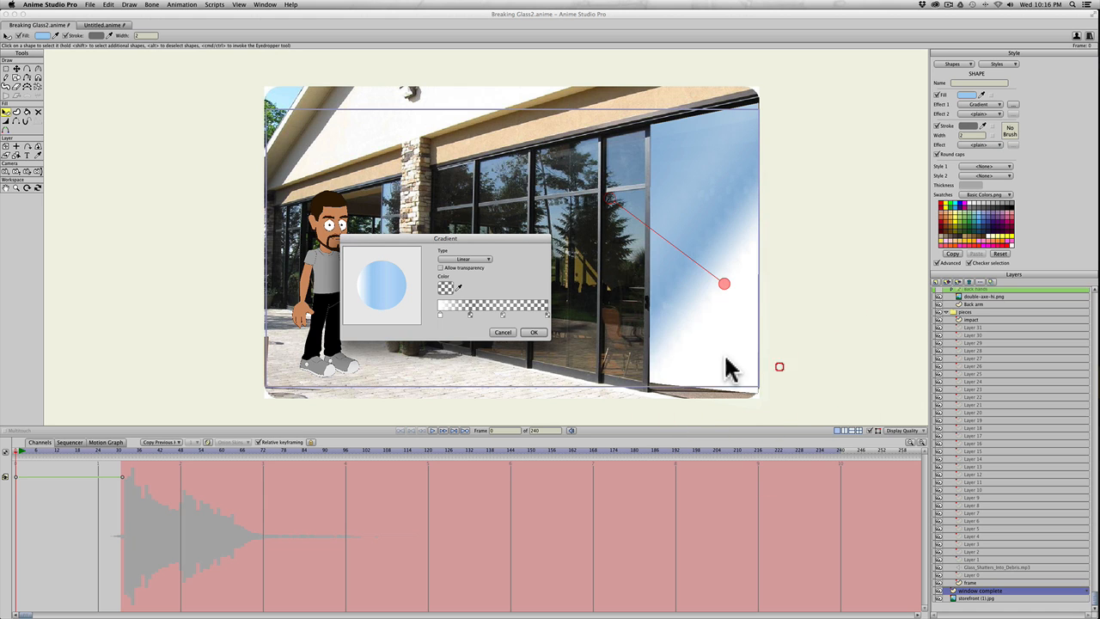
click(440, 313)
click(445, 288)
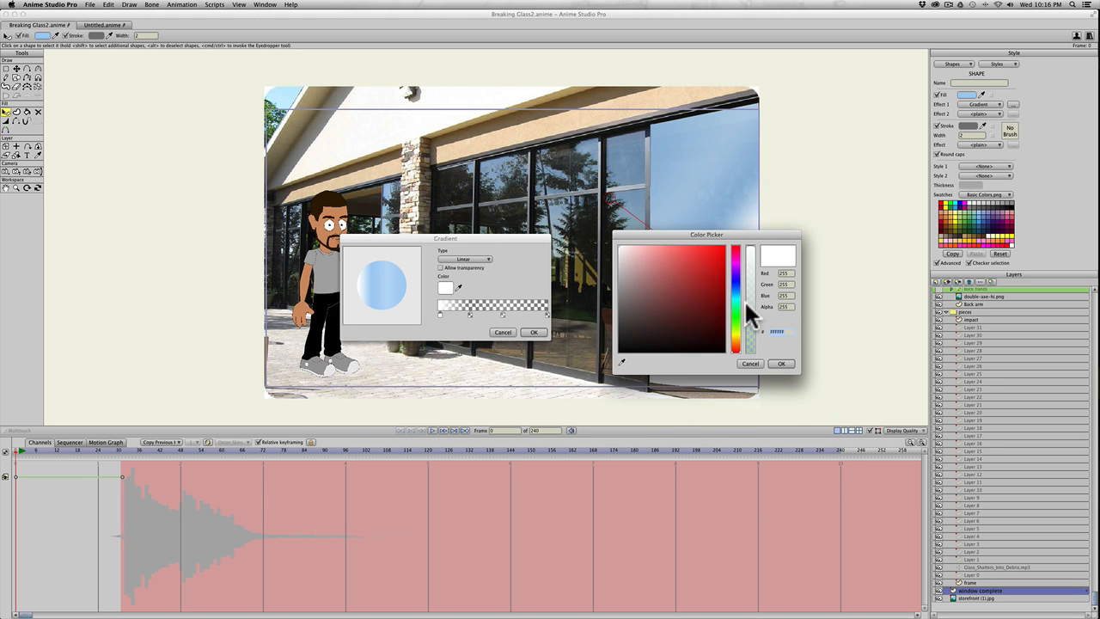
click(751, 330)
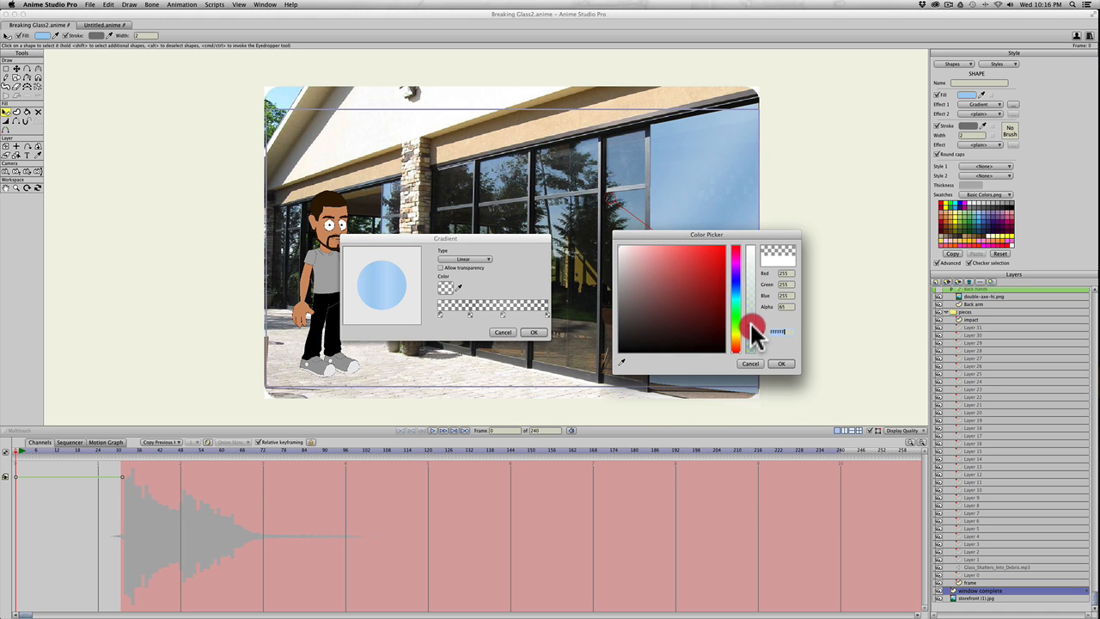
click(781, 364)
Allow transparency in the gradient, apply it to the pane, and move its start handle near the pane's upper edge above the end handle.
click(442, 268)
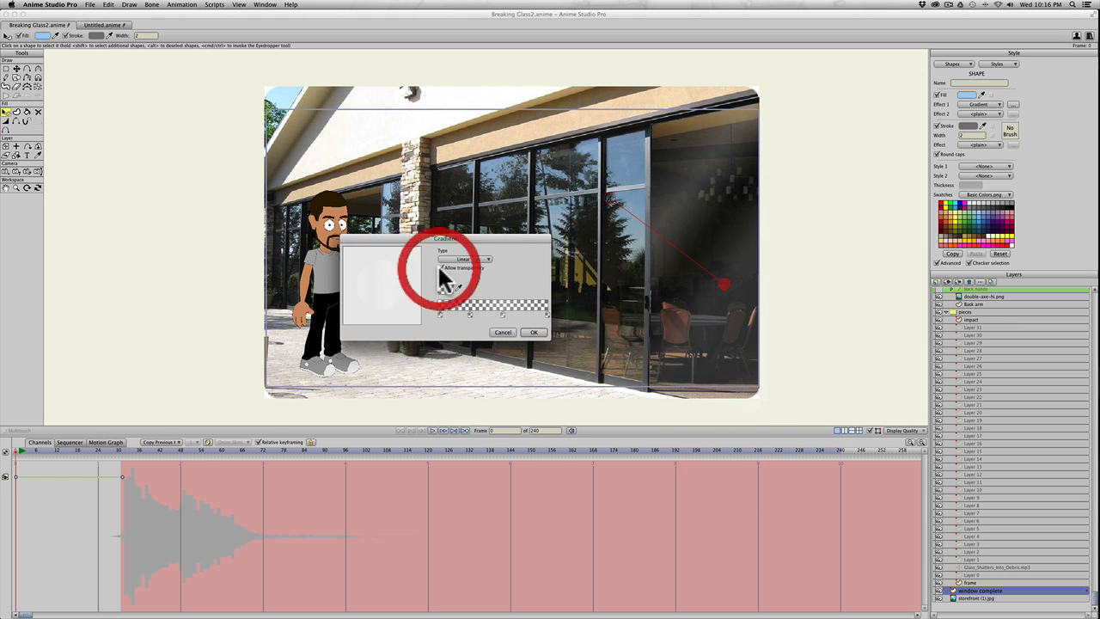
click(533, 331)
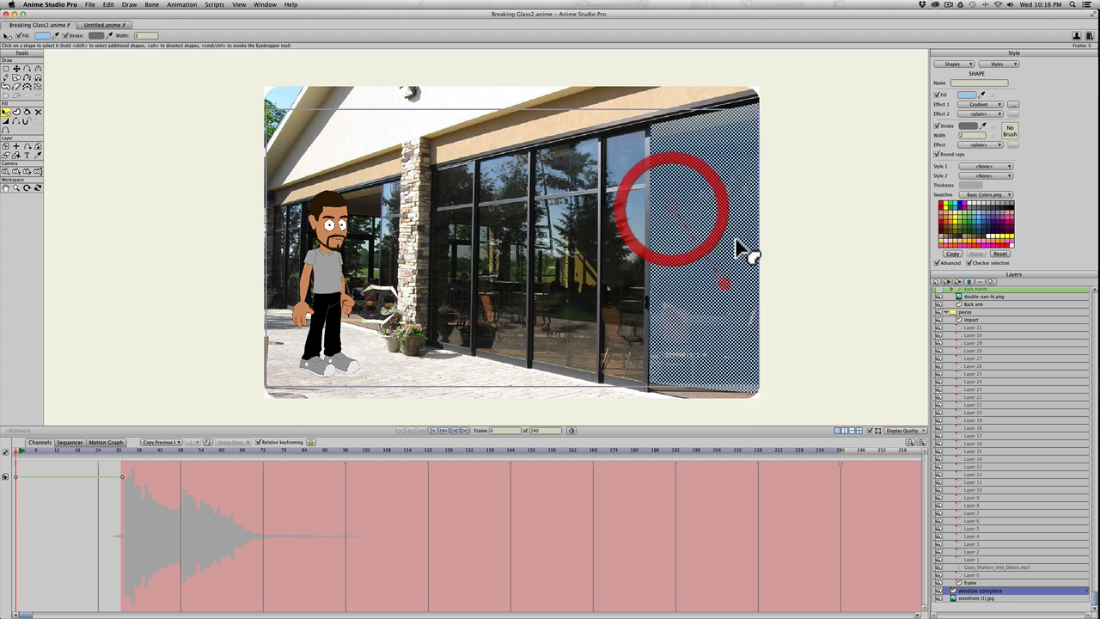
click(798, 250)
drag(672, 206, 729, 154)
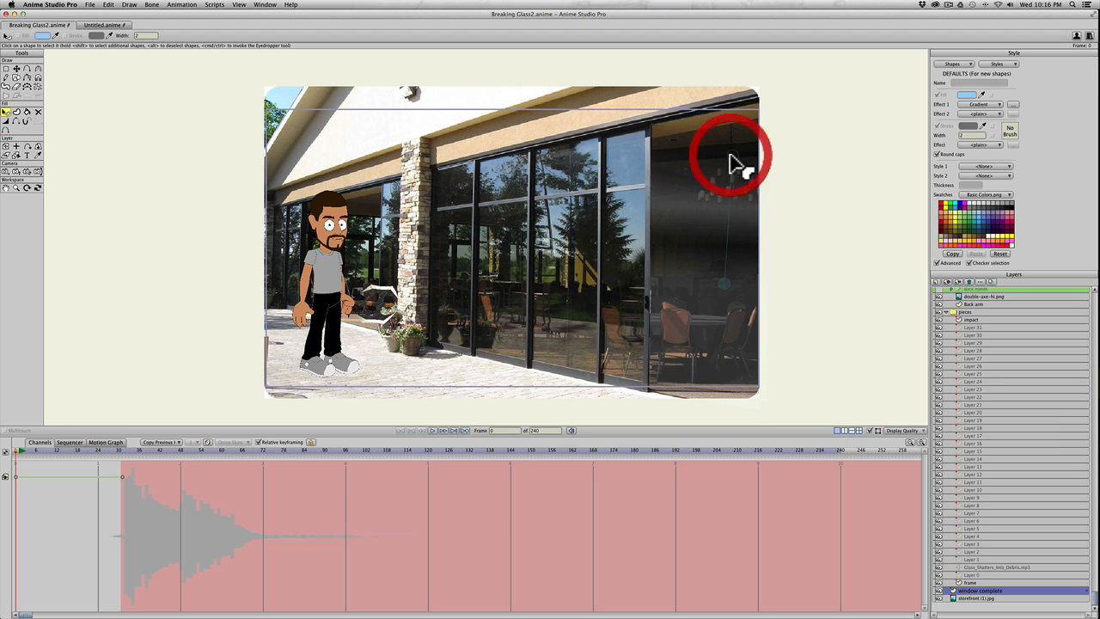
key(ctrl+Right)
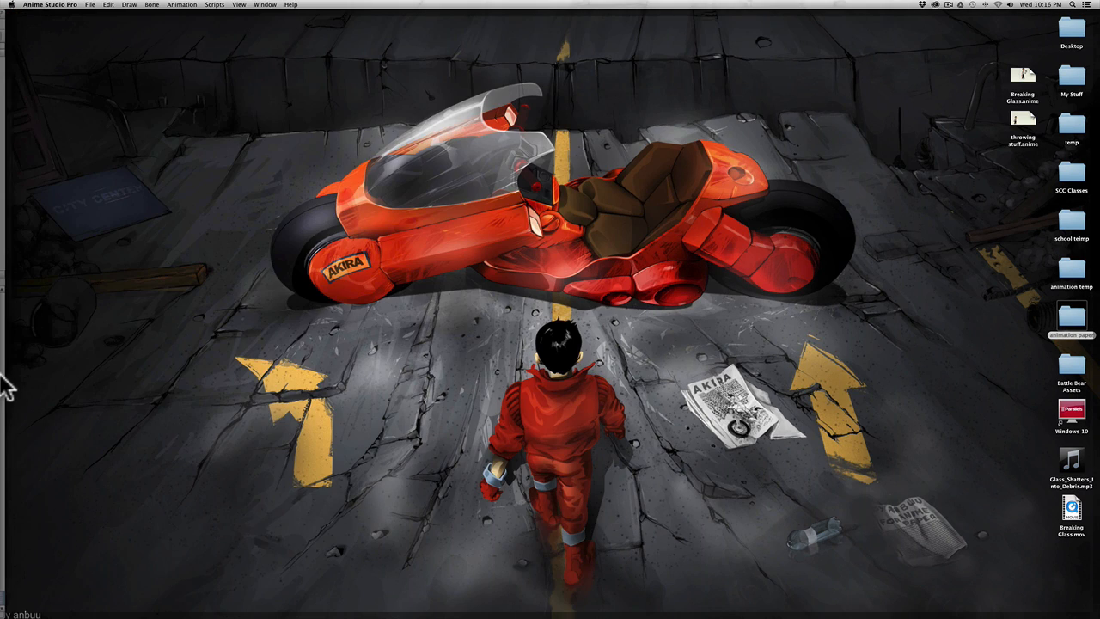
key(ctrl+Left)
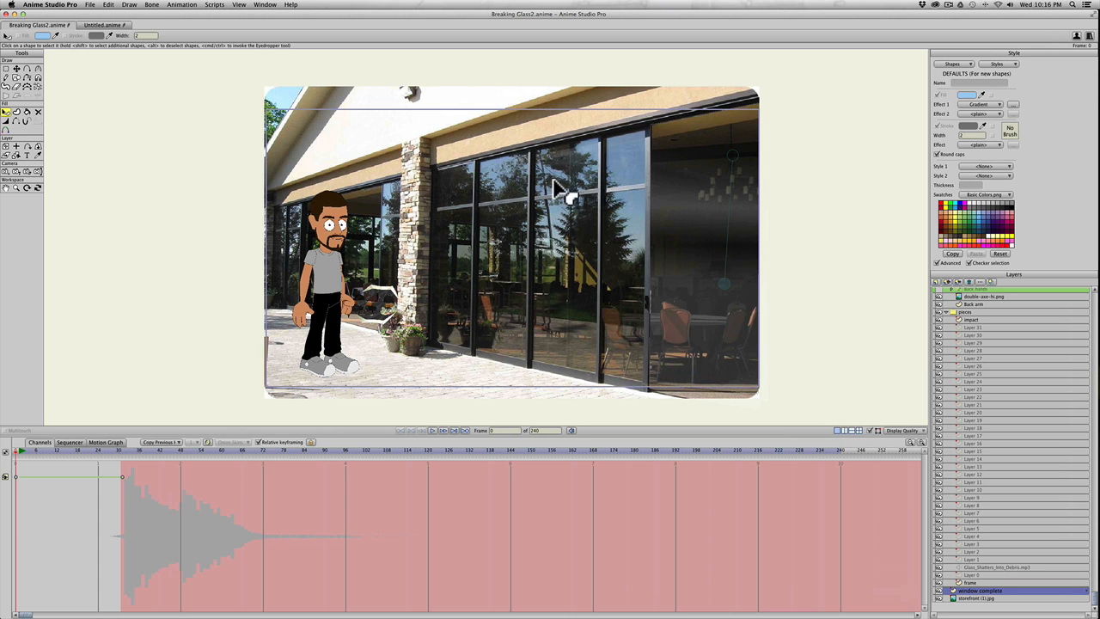
Switch to Firefox and search the web for images of "pine trees".
mouse_move(1097, 361)
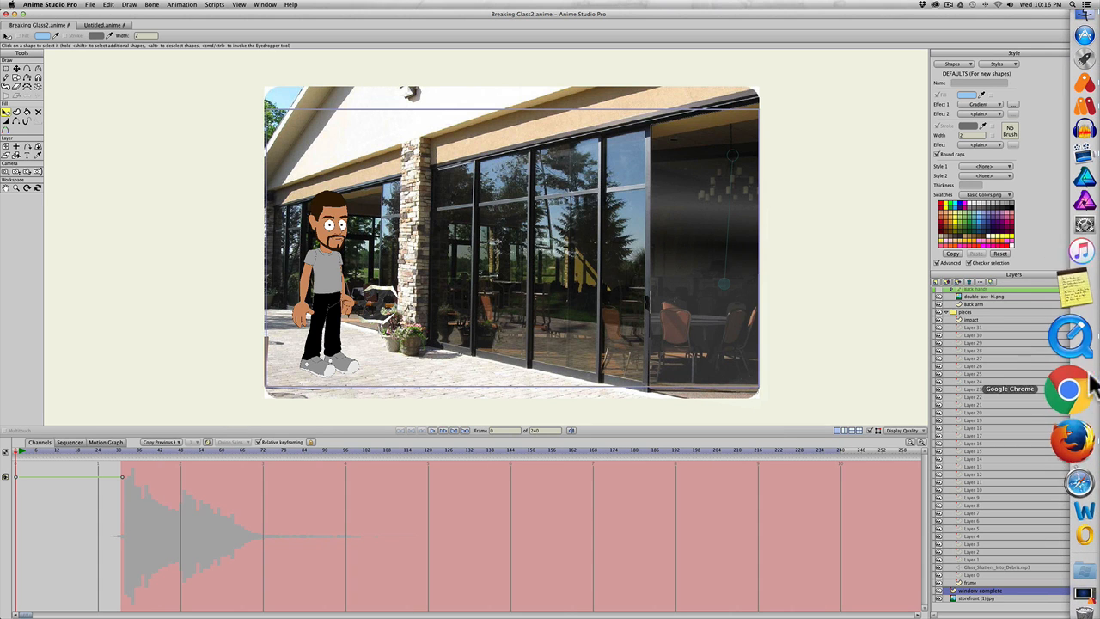
click(1063, 407)
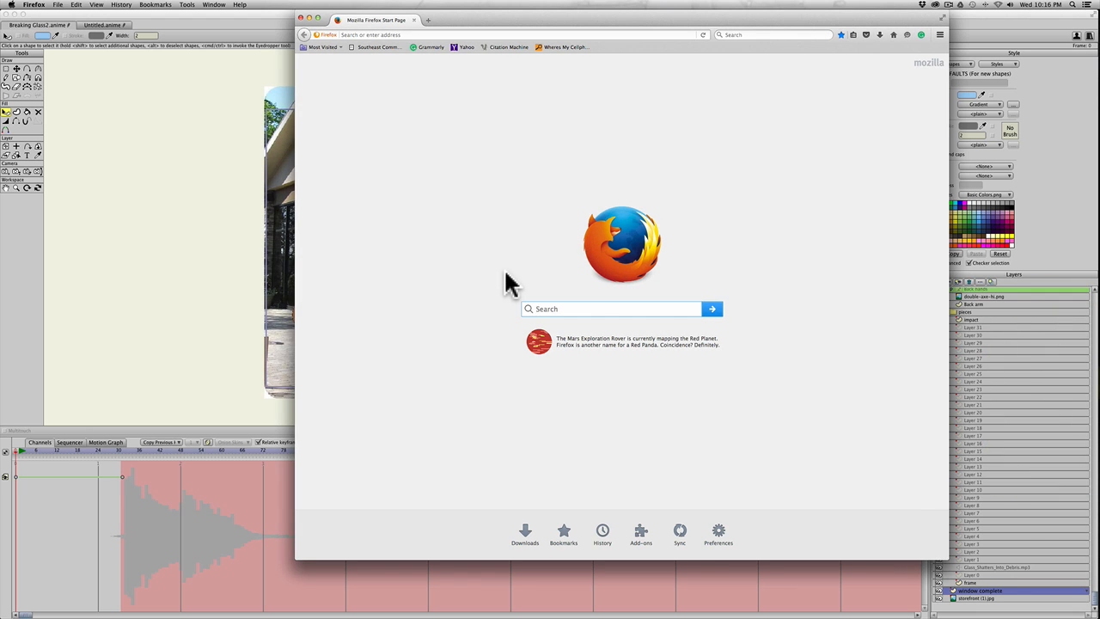
text(pine trees)
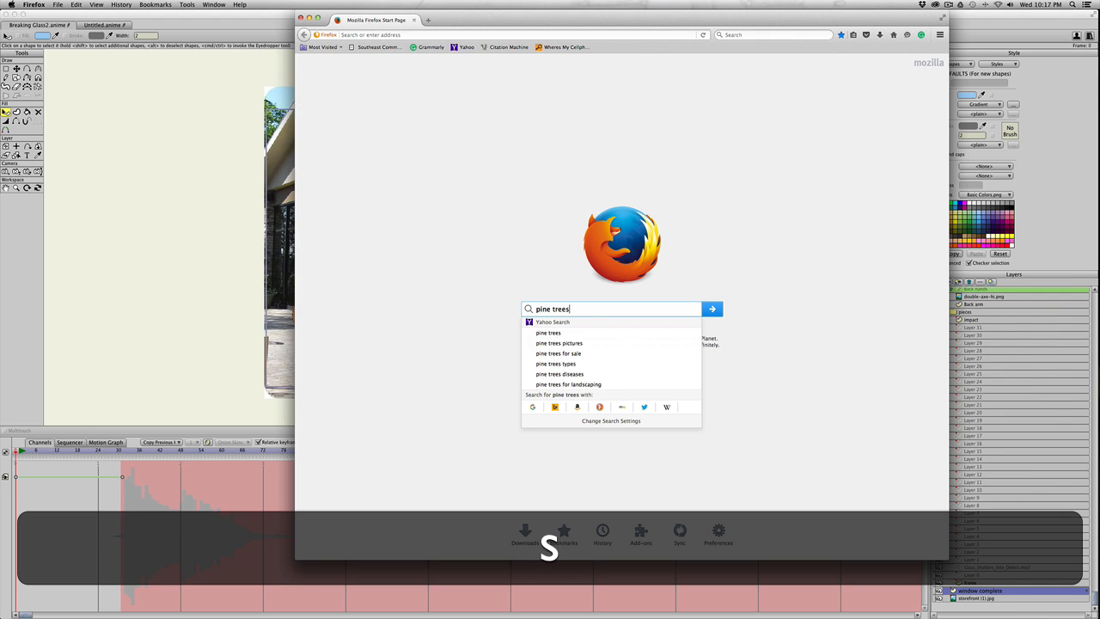
key(Return)
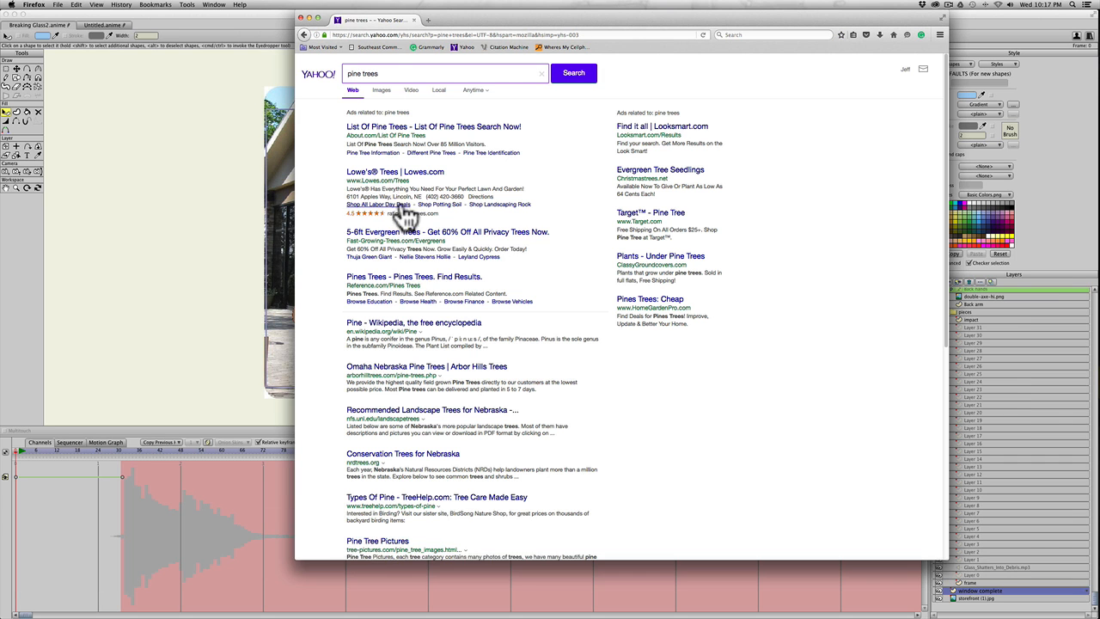
click(383, 93)
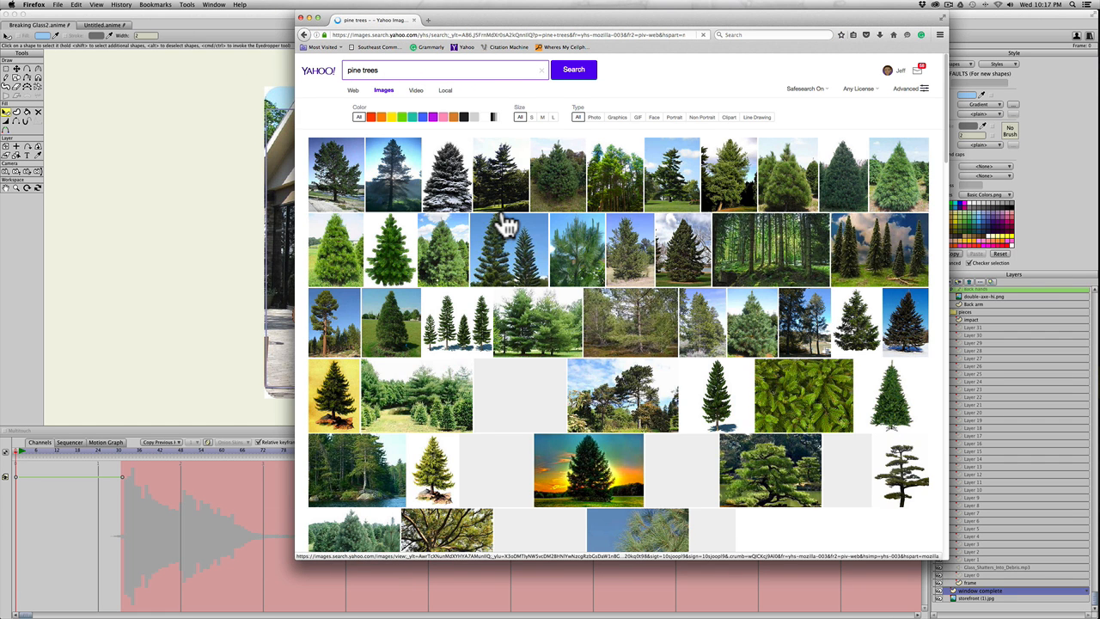
Save the forest photo from the third row of results to the Desktop as pine-tree-89.jpg and switch back to Anime Studio Pro.
click(622, 328)
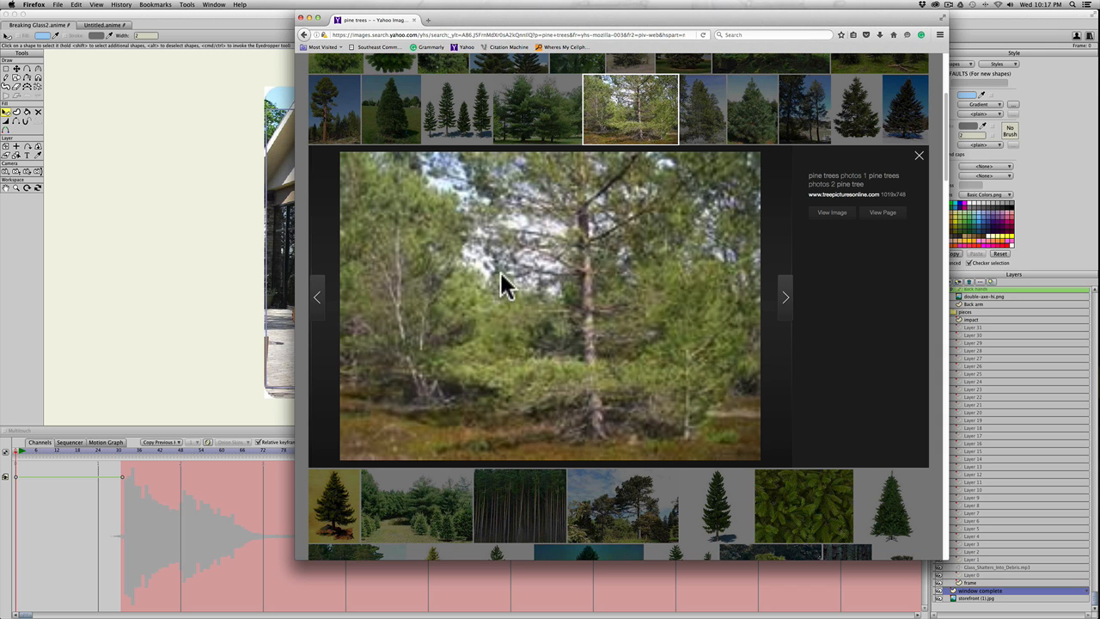
right_click(531, 254)
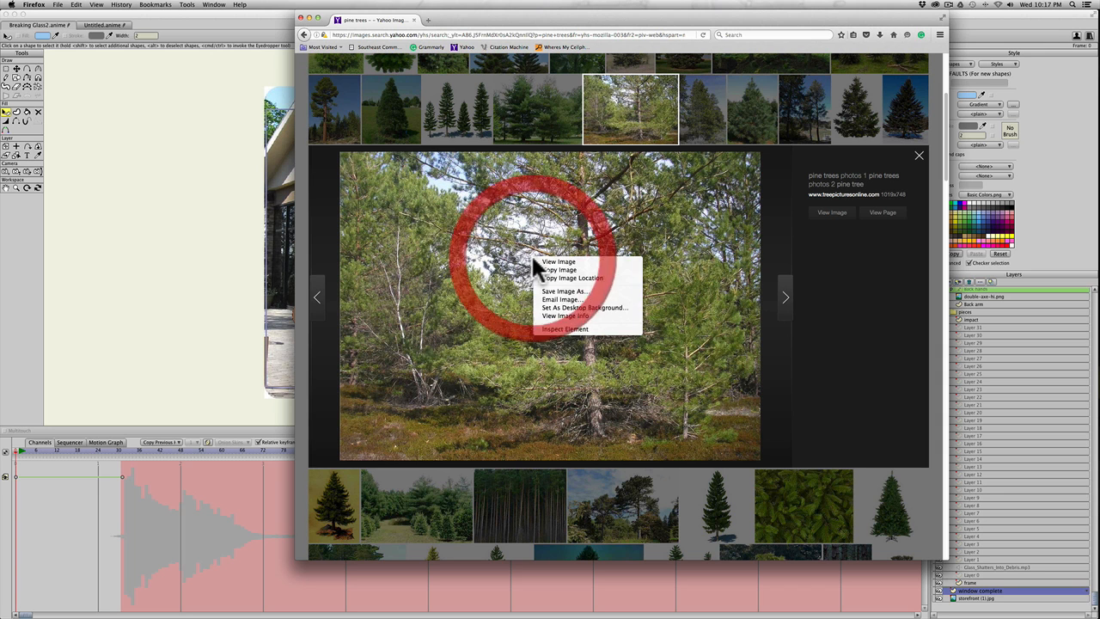
click(553, 298)
click(611, 226)
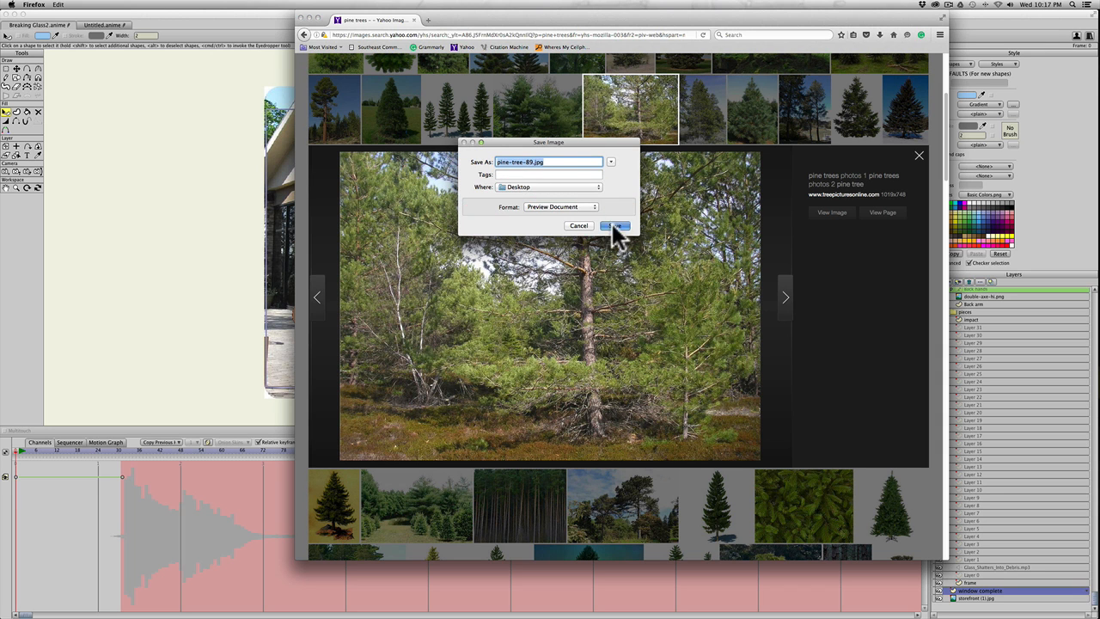
click(197, 268)
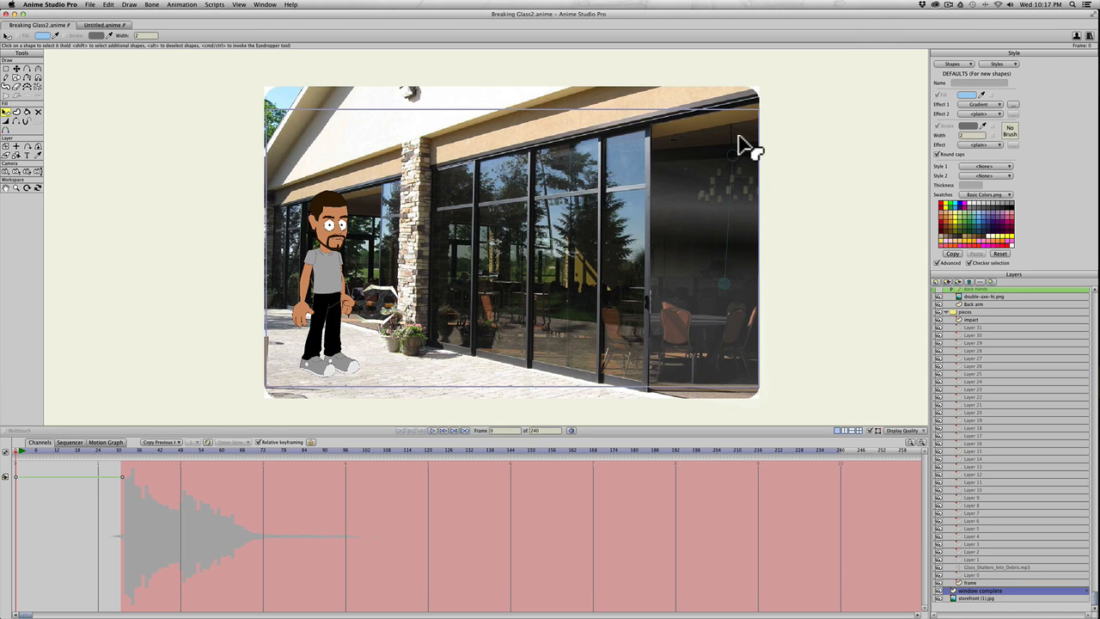
Slant the pane's gradient diagonally by moving its start handle, and add pine-tree-89.jpg to the pane as an Image Texture second effect.
drag(727, 157, 666, 185)
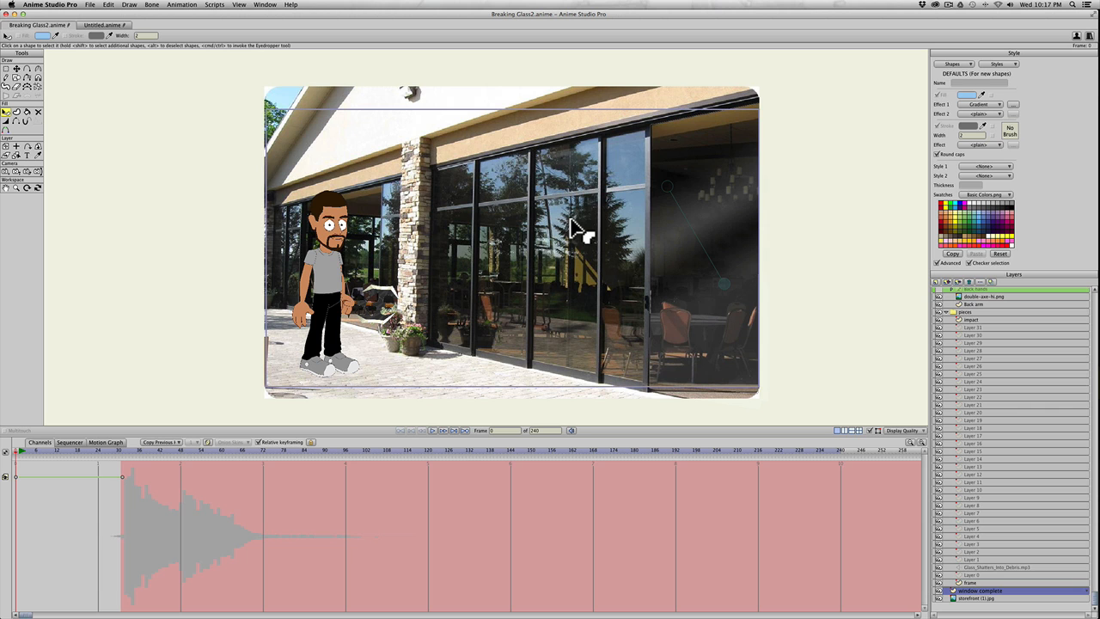
key(q)
click(739, 204)
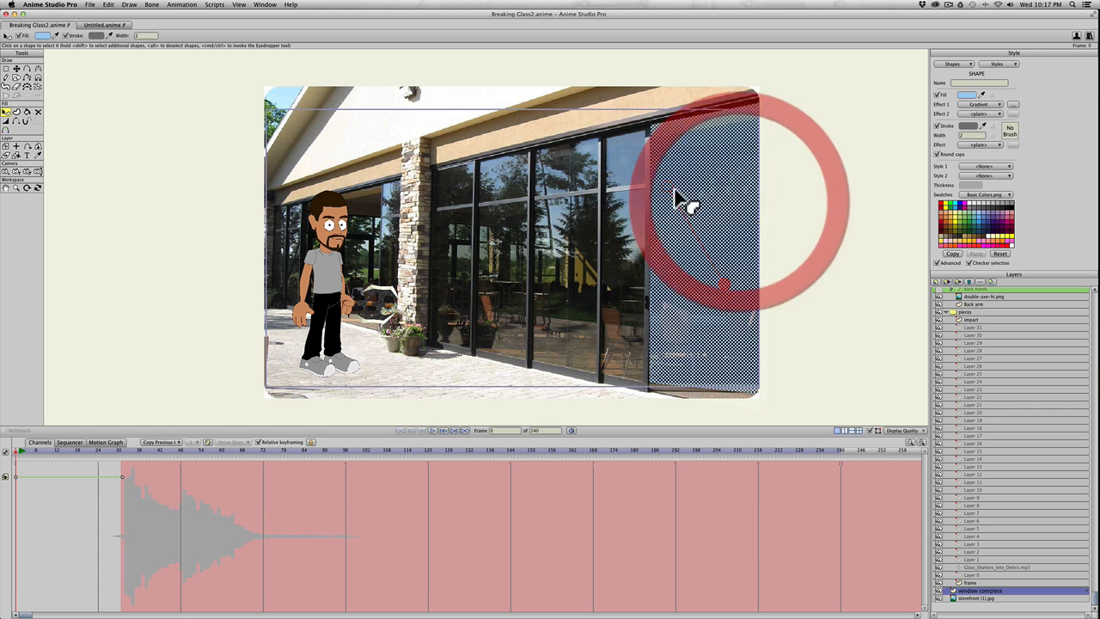
click(975, 113)
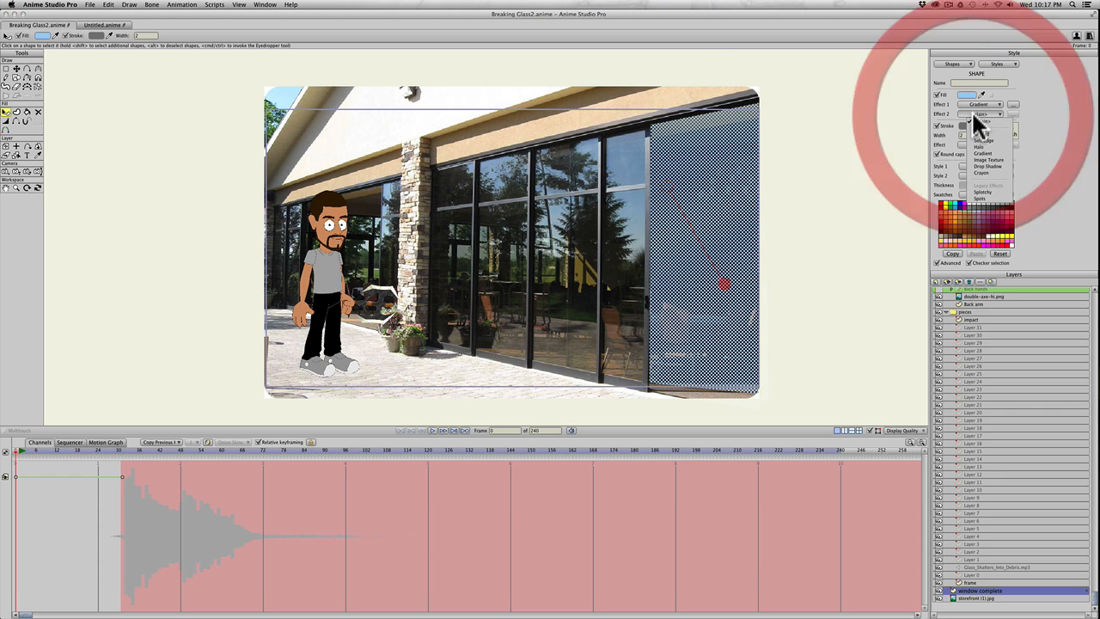
click(974, 159)
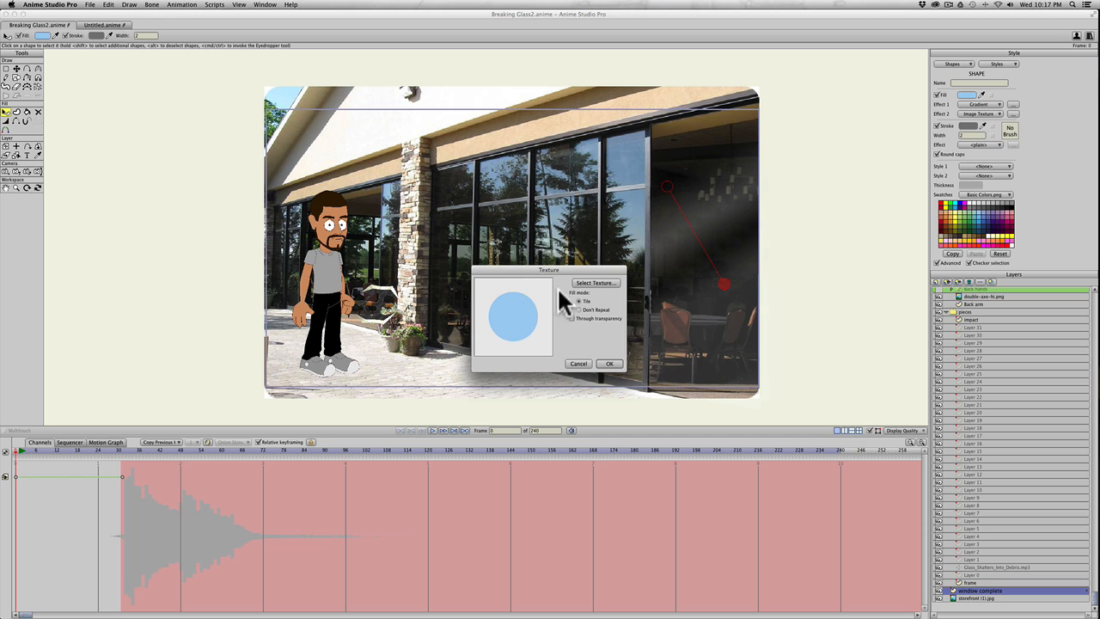
click(589, 284)
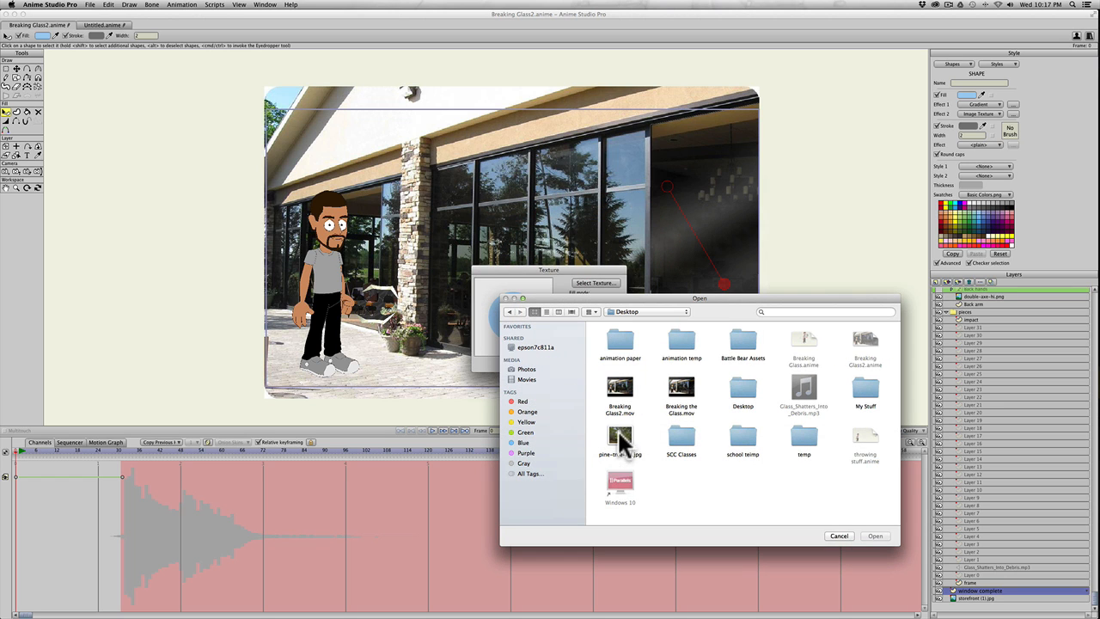
click(619, 432)
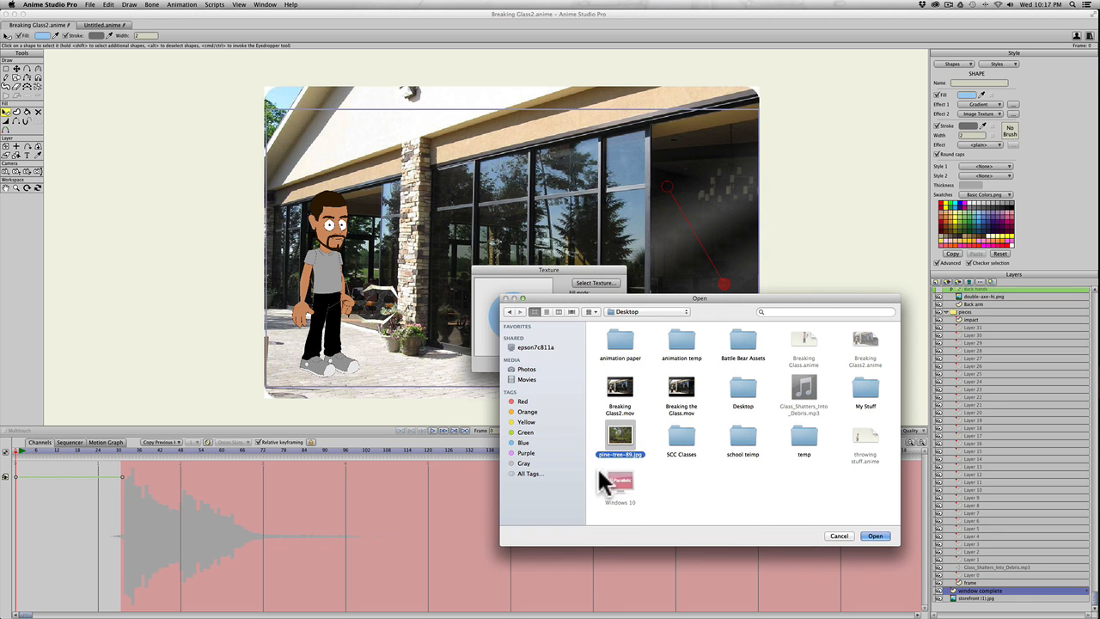
click(875, 536)
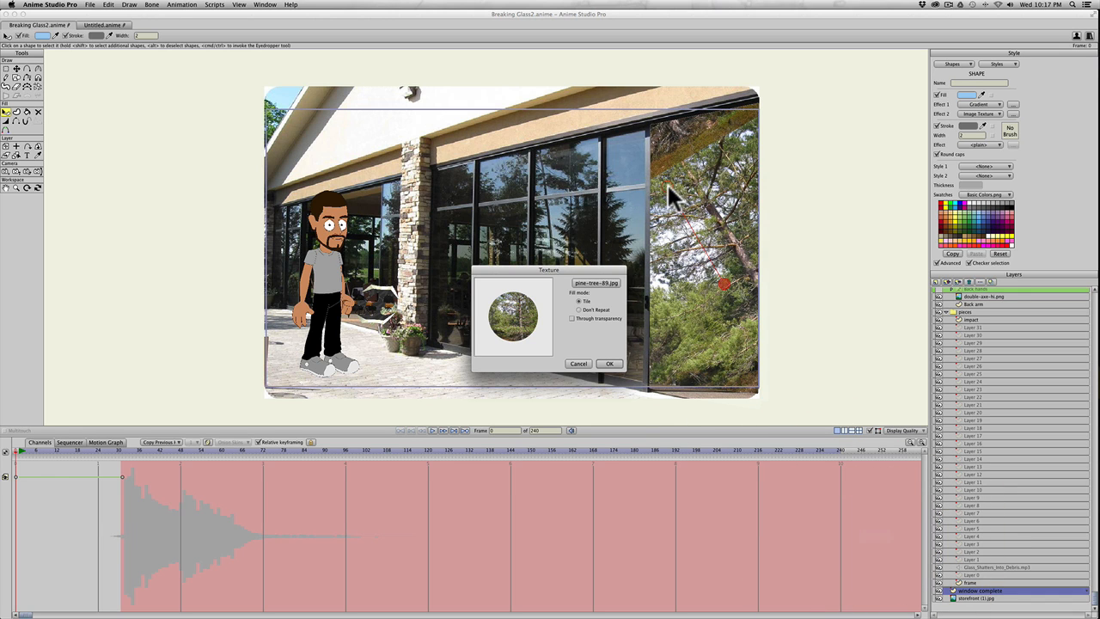
click(605, 364)
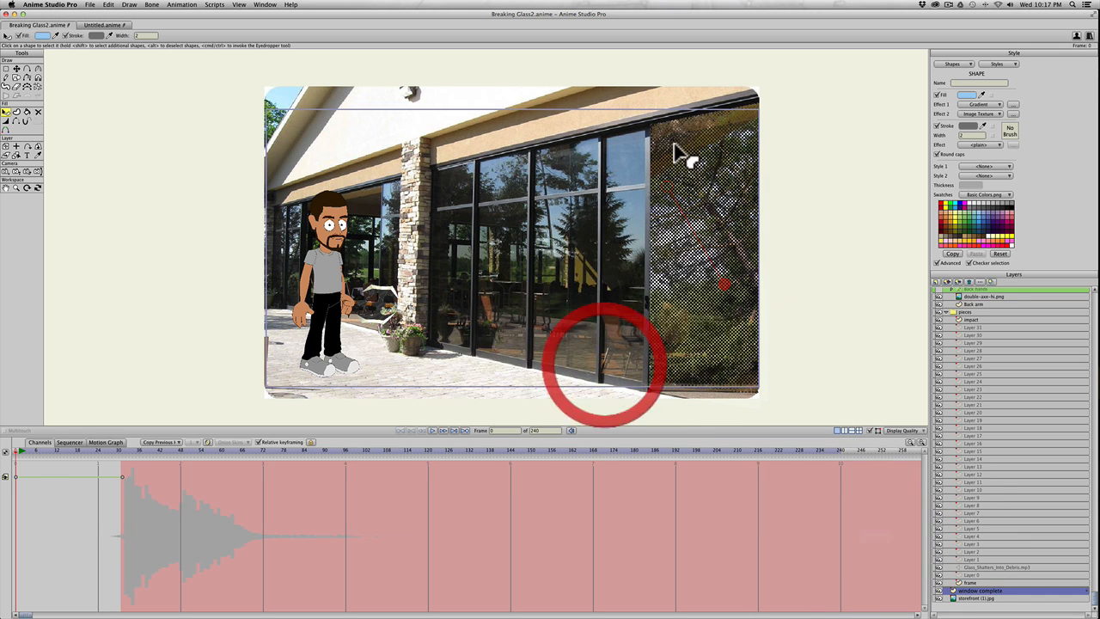
Align the pane's effect handles vertically near its left edge, with the start handle just above the pane, so the tree stands upright; deselect the pane.
drag(665, 194, 664, 289)
click(788, 197)
click(693, 288)
drag(661, 93, 667, 108)
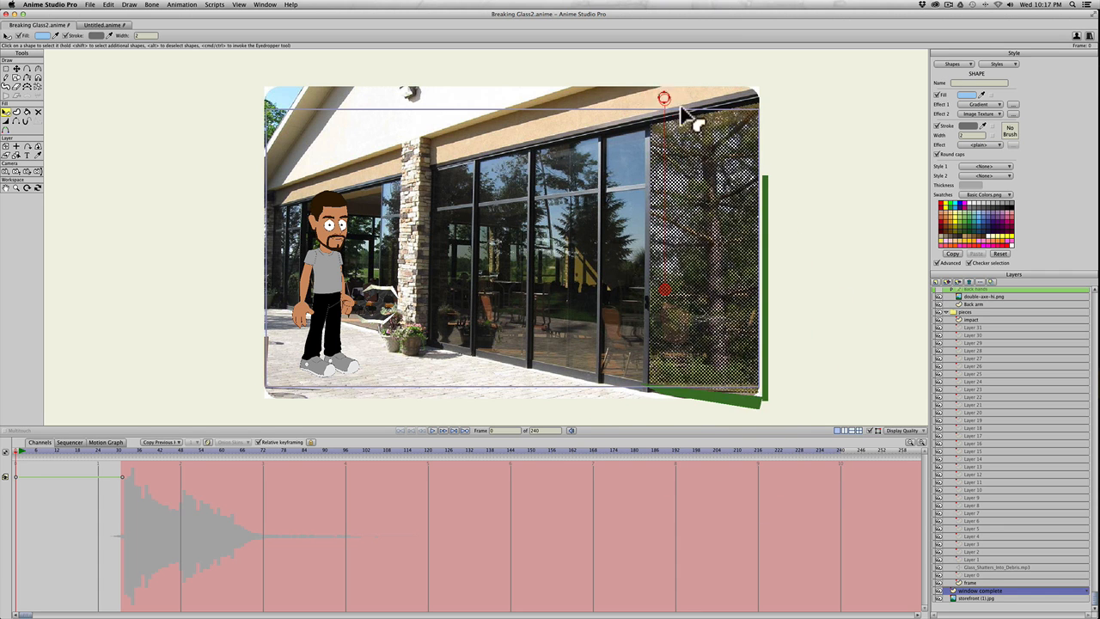
click(791, 169)
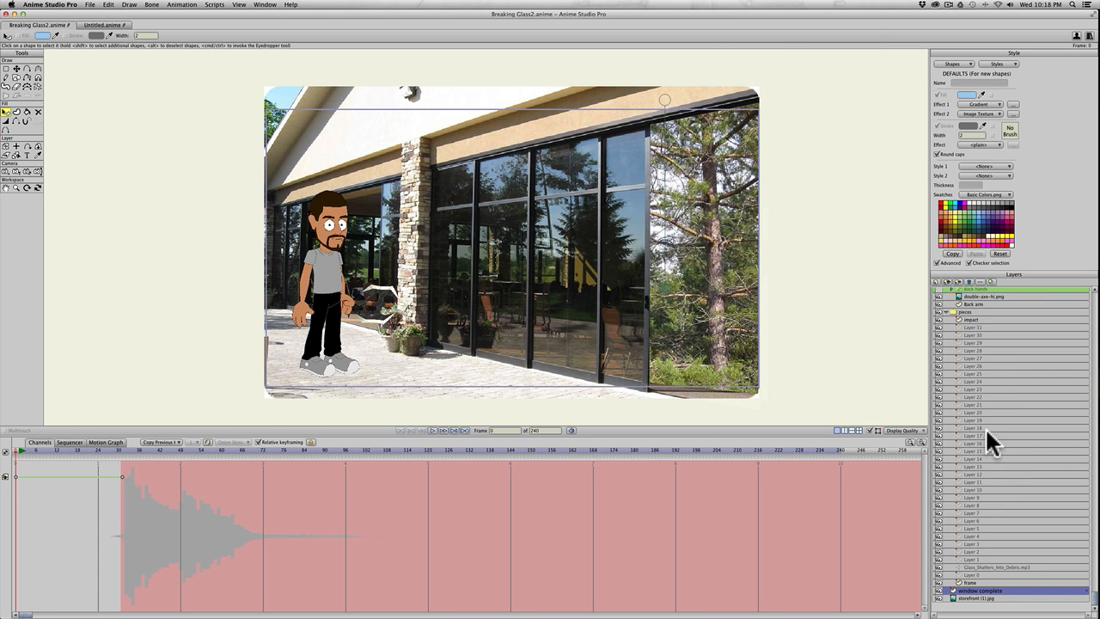
Set the window complete layer's opacity to 8%, then render frame 0 to check the reflection and close the render.
double_click(999, 591)
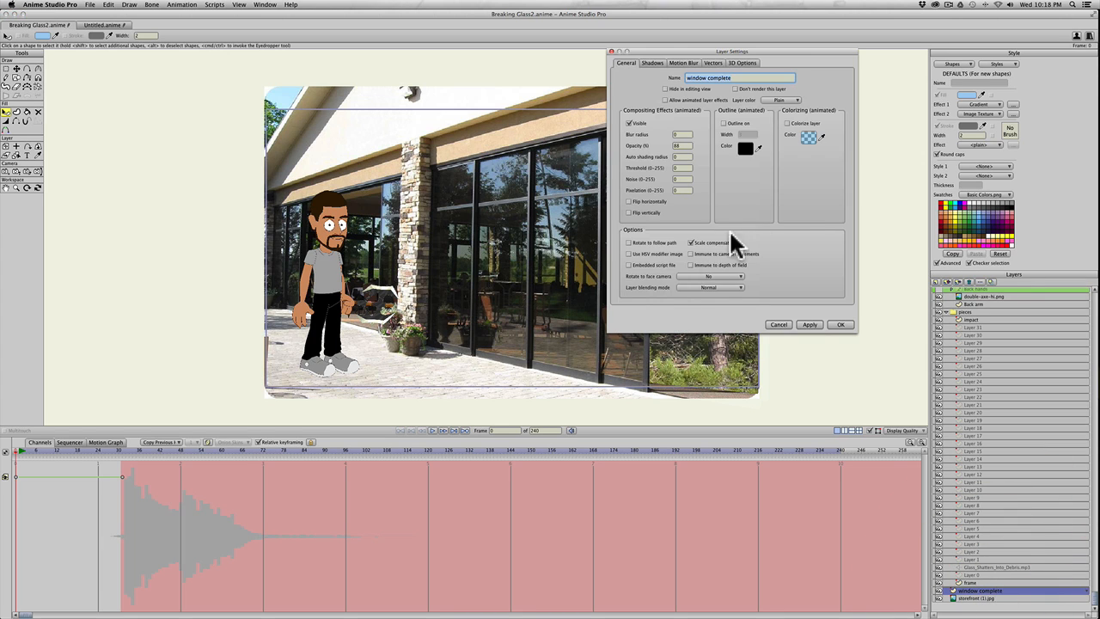
click(658, 145)
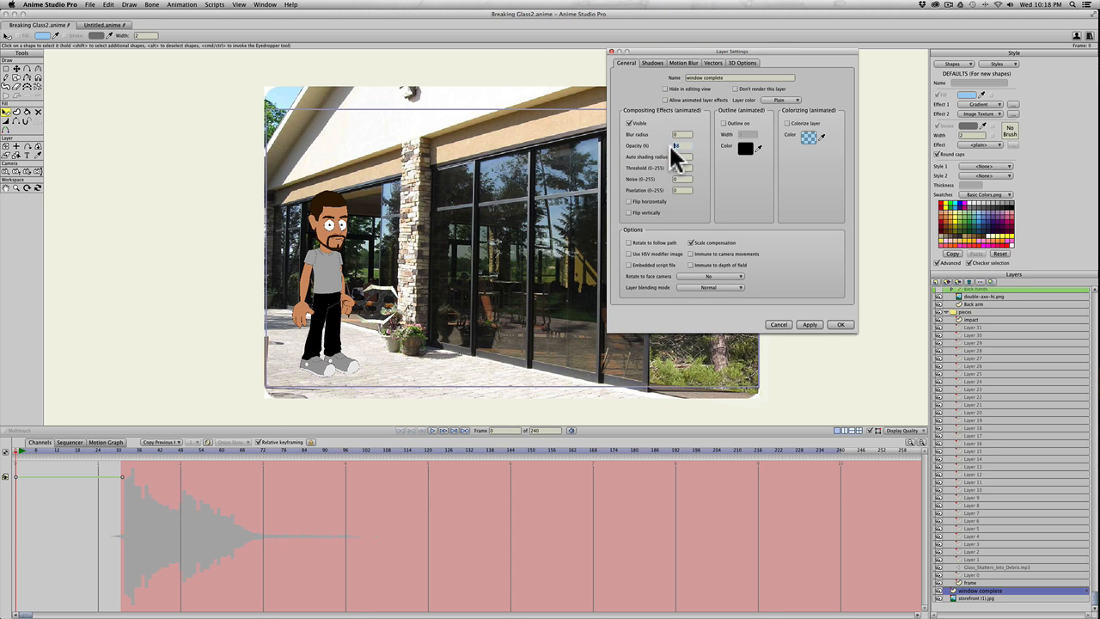
click(658, 145)
text(8)
click(842, 325)
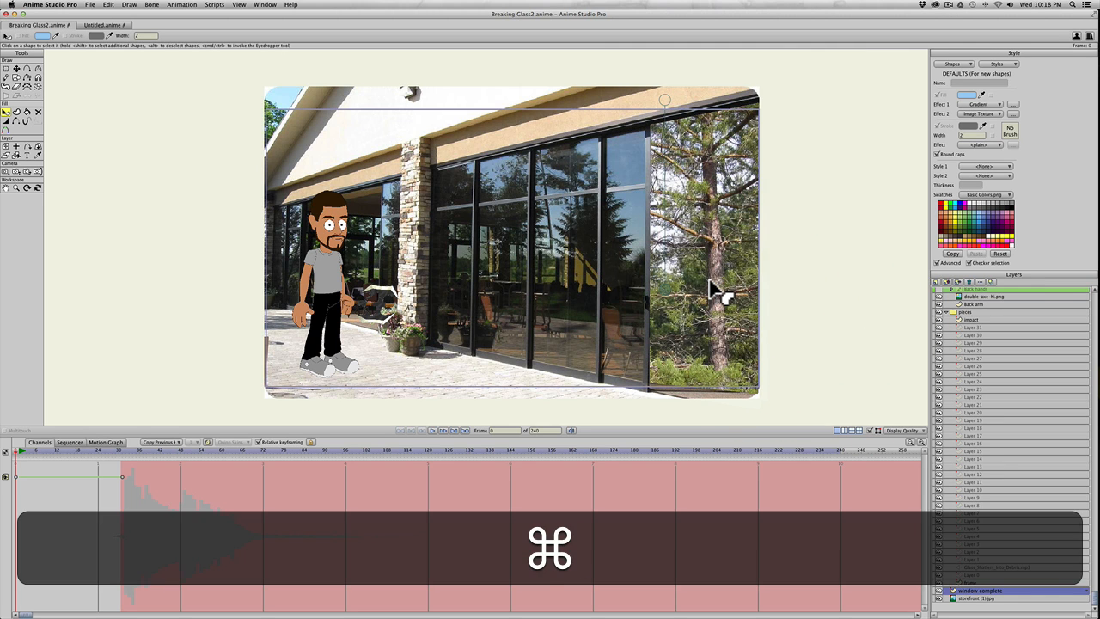
key(super+r)
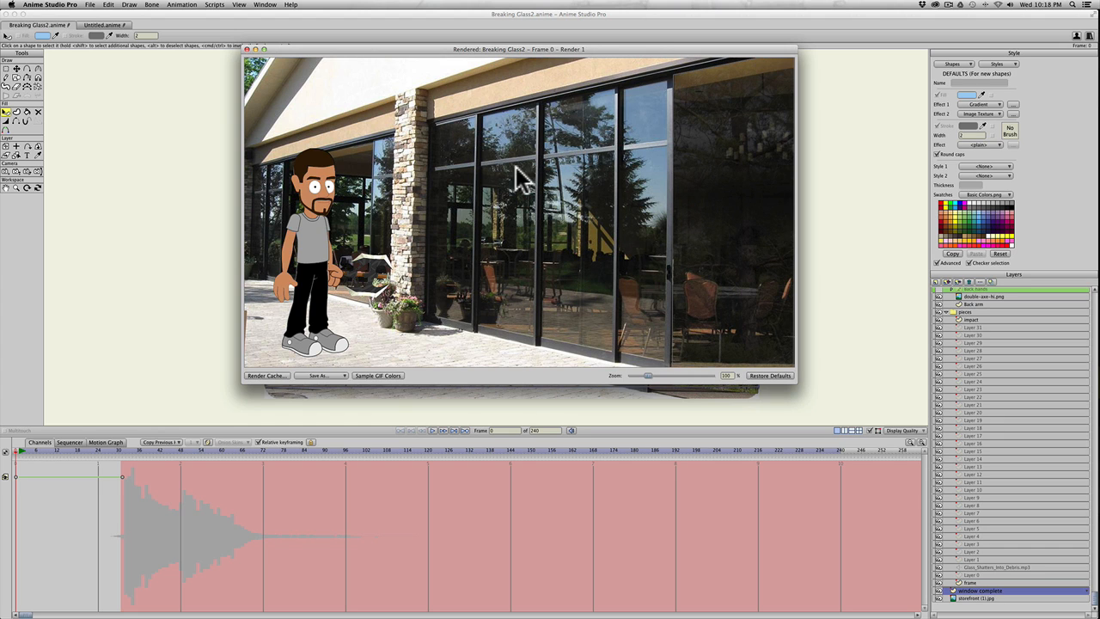
click(247, 49)
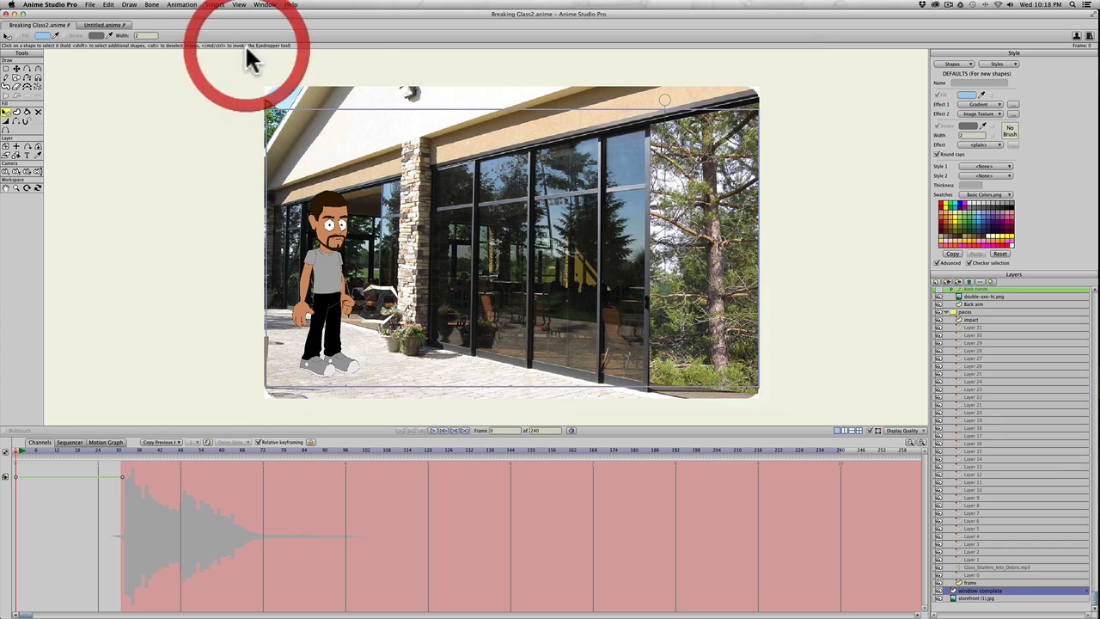